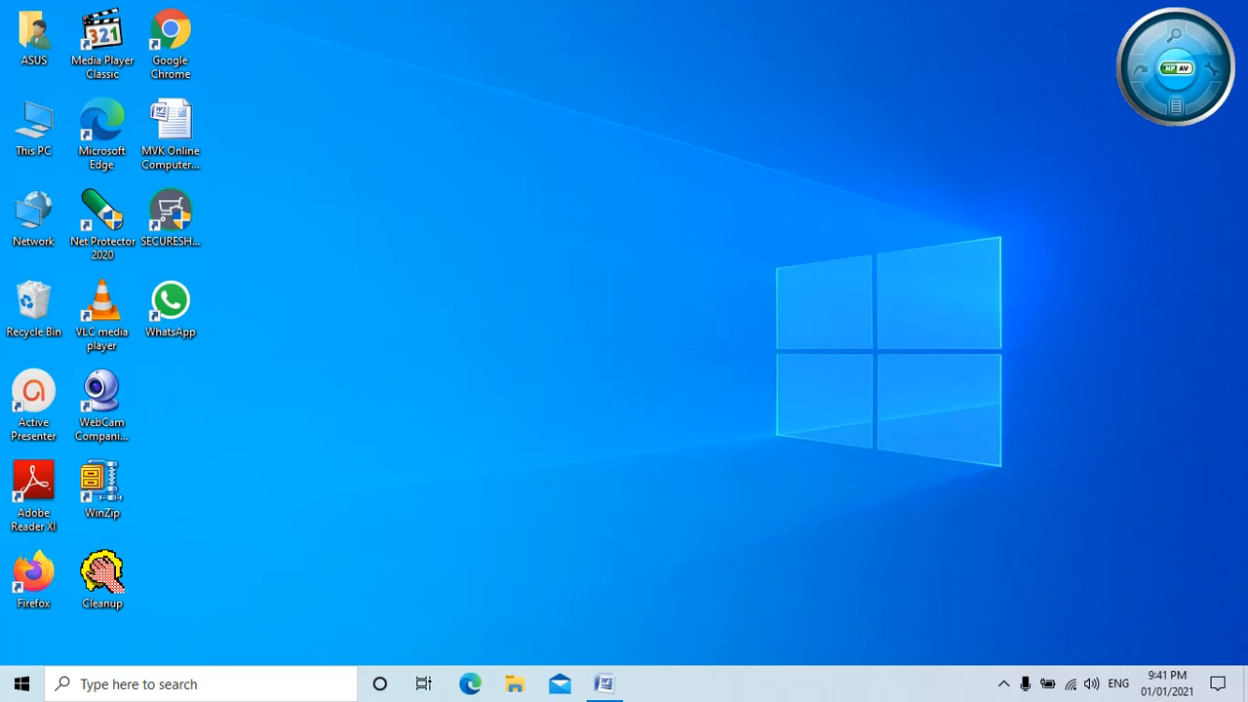
- Open the MVK Online Computer Classes document and bring up the "Read documents in Word" help topic under Viewing and navigating
{"action": "double_click", "coordinate": [185, 140]}
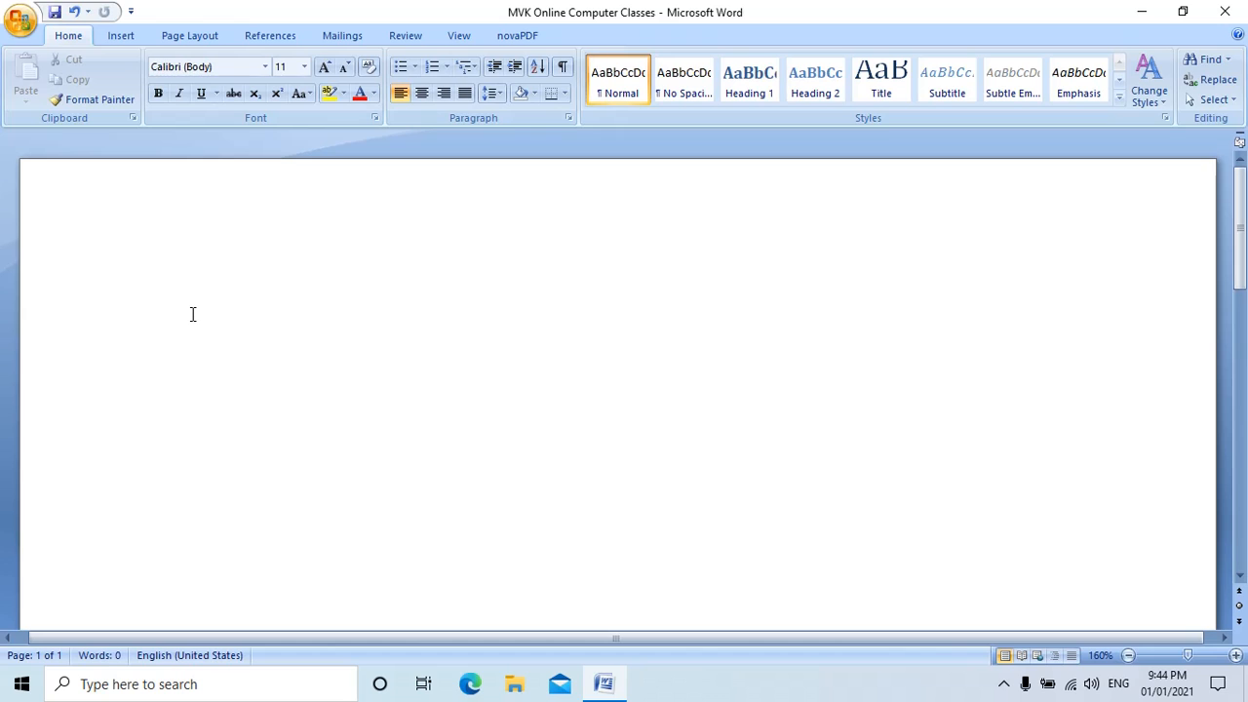
{"action": "key", "text": "F1"}
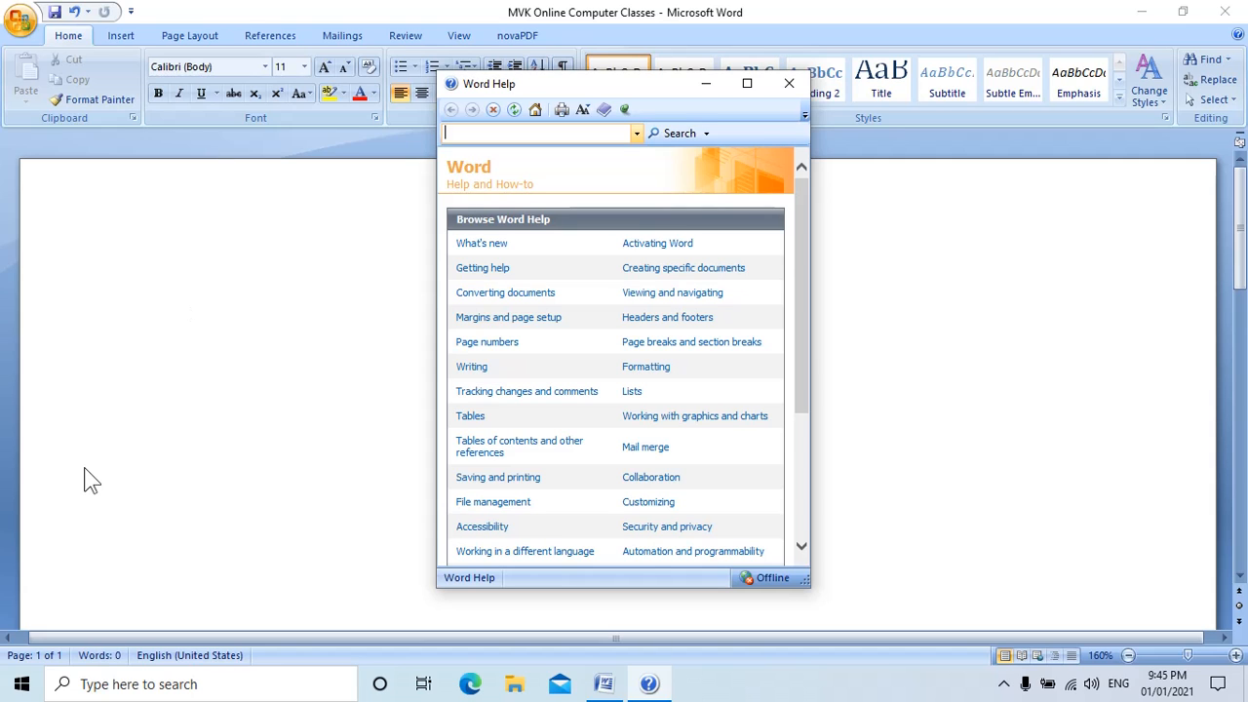
{"action": "left_click", "coordinate": [669, 293]}
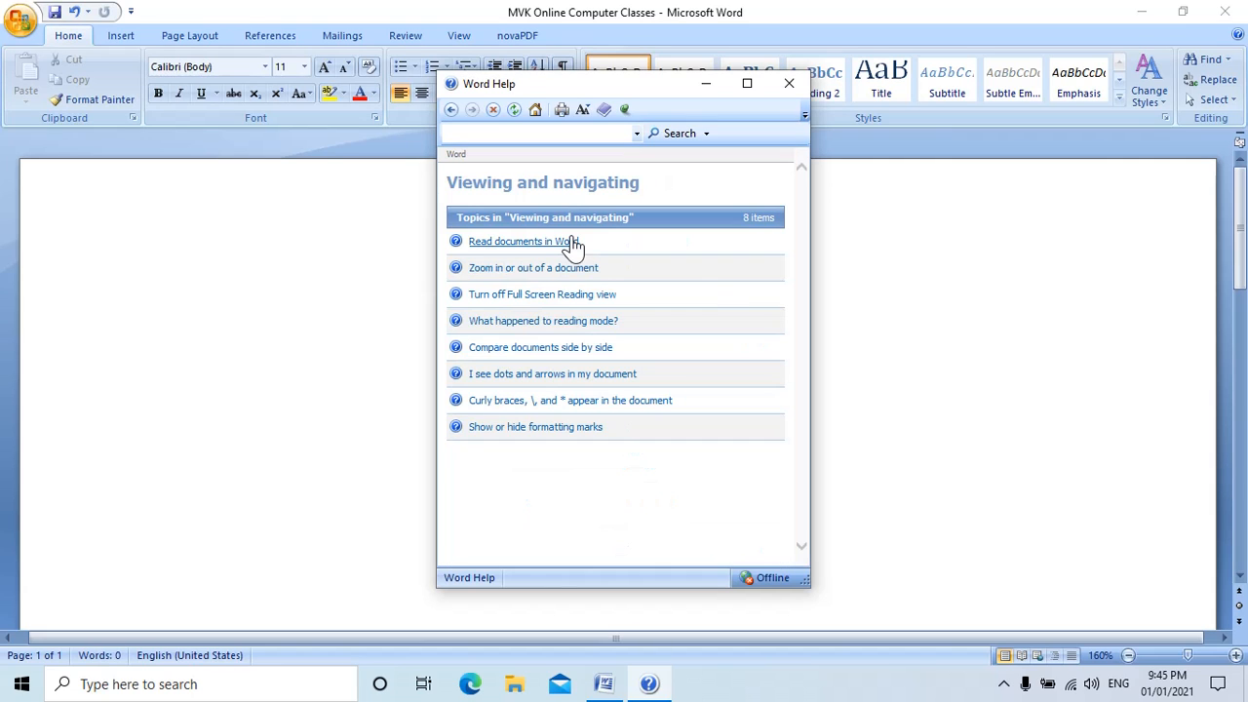
{"action": "left_click", "coordinate": [572, 242]}
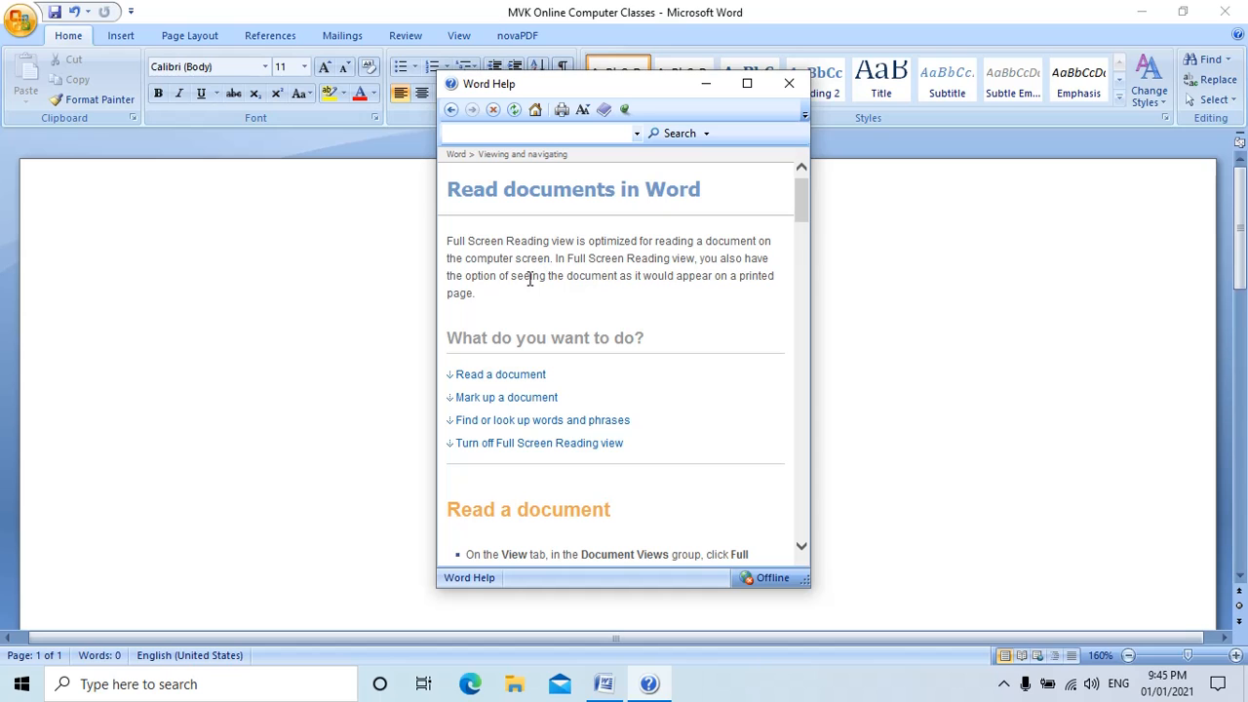
- Copy the introductory paragraph about Full Screen Reading view from the help topic into the blank document
{"action": "left_click_drag", "start_coordinate": [447, 240], "coordinate": [487, 303]}
{"action": "key", "text": "ctrl+c"}
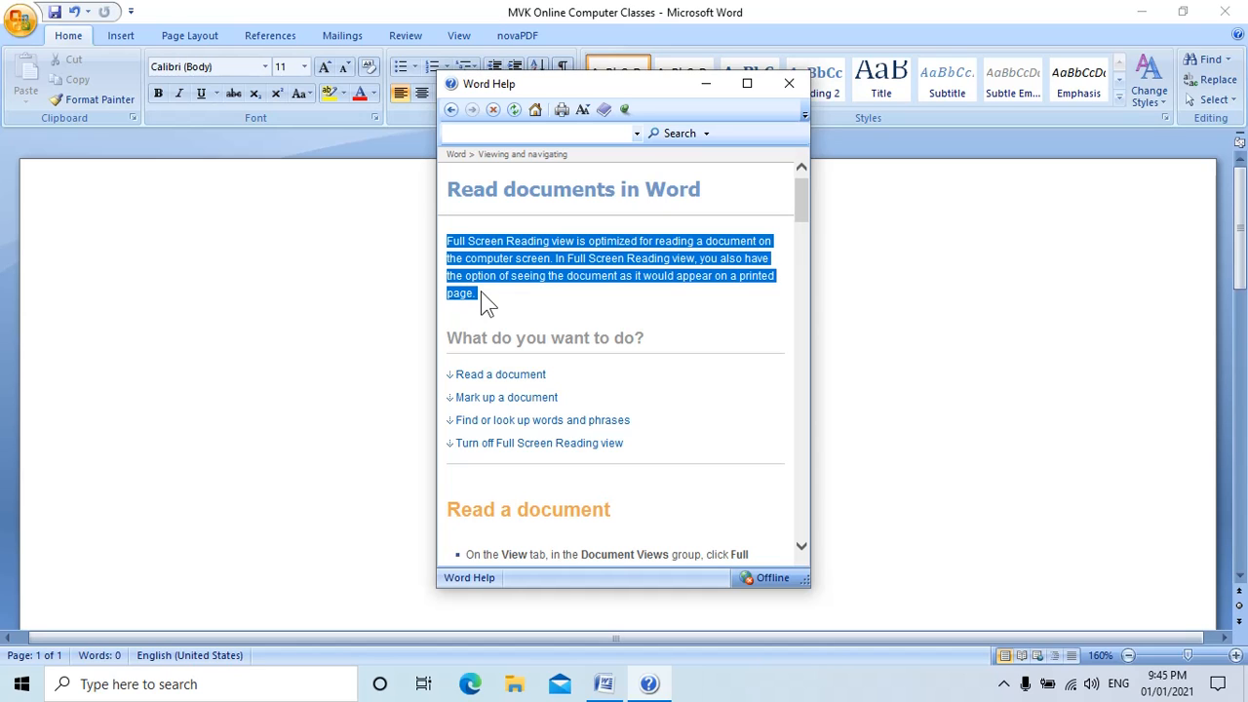
{"action": "left_click", "coordinate": [302, 336]}
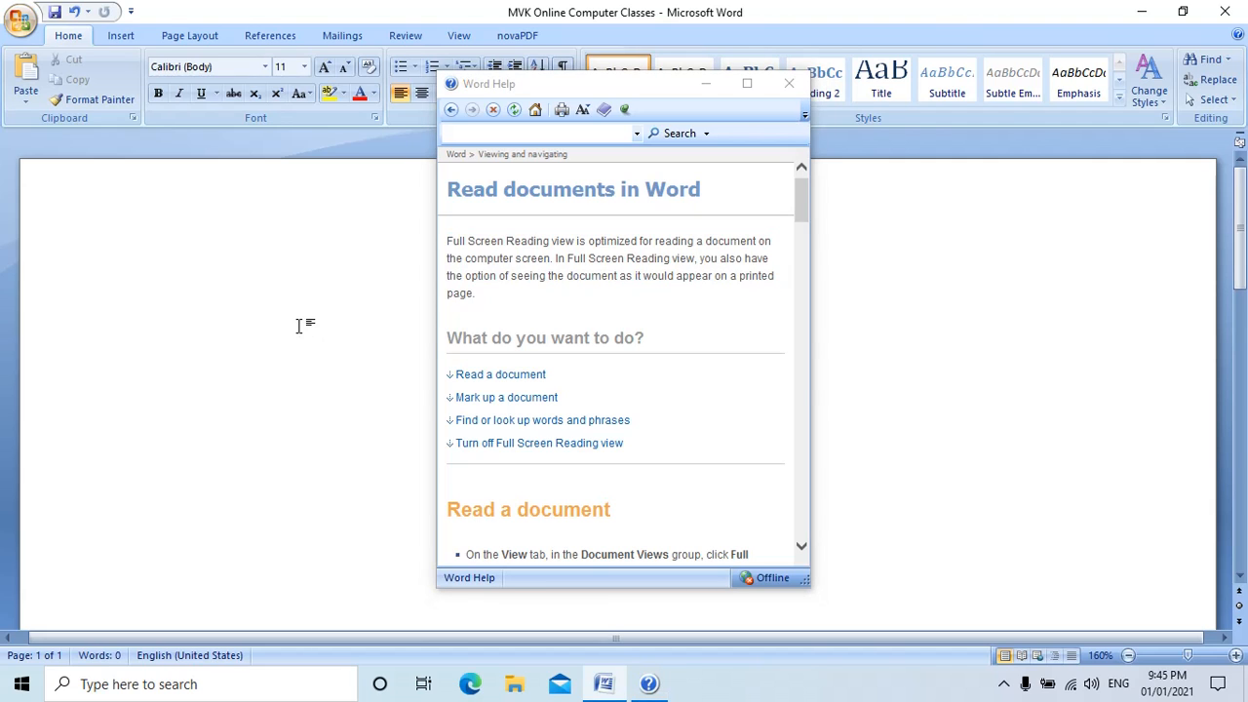
{"action": "key", "text": "ctrl+v"}
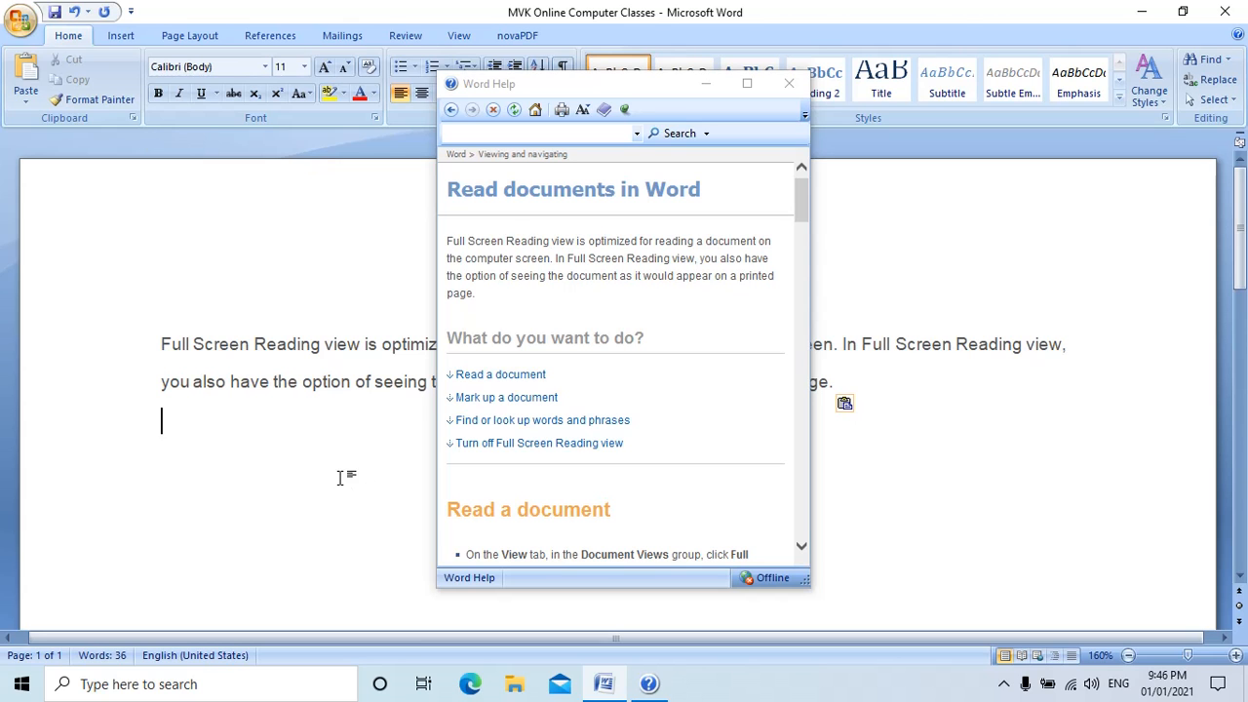
- Copy the last two numbered steps of "Find or replace a word or phrase" from the help topic into the document below the paragraph
{"action": "left_click", "coordinate": [801, 546]}
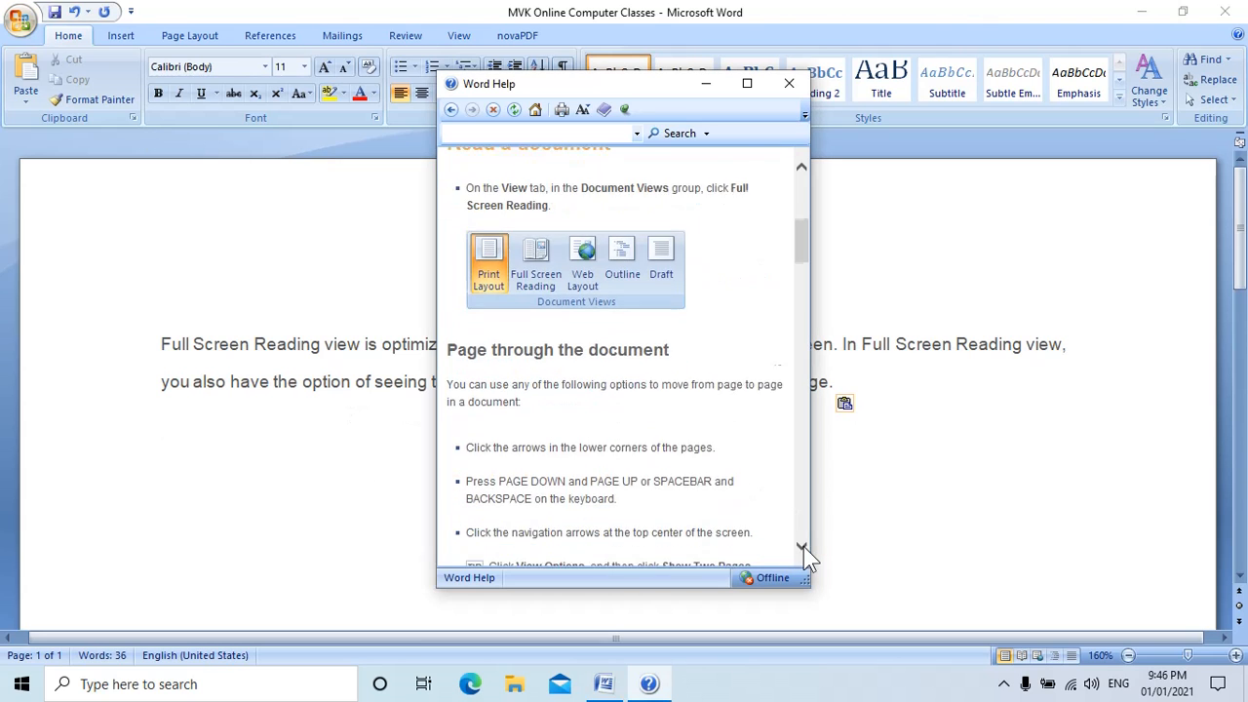
{"action": "left_click", "coordinate": [802, 547]}
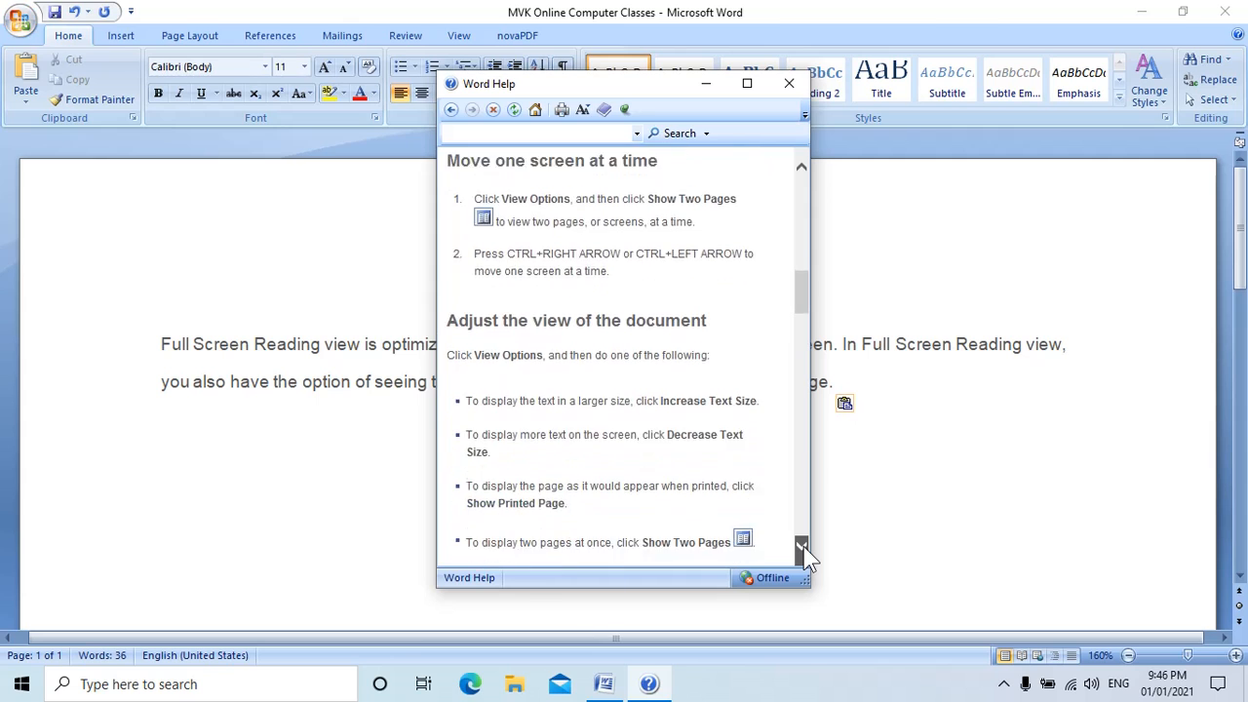
{"action": "scroll", "coordinate": [507, 382], "scroll_direction": "down", "scroll_amount": 5}
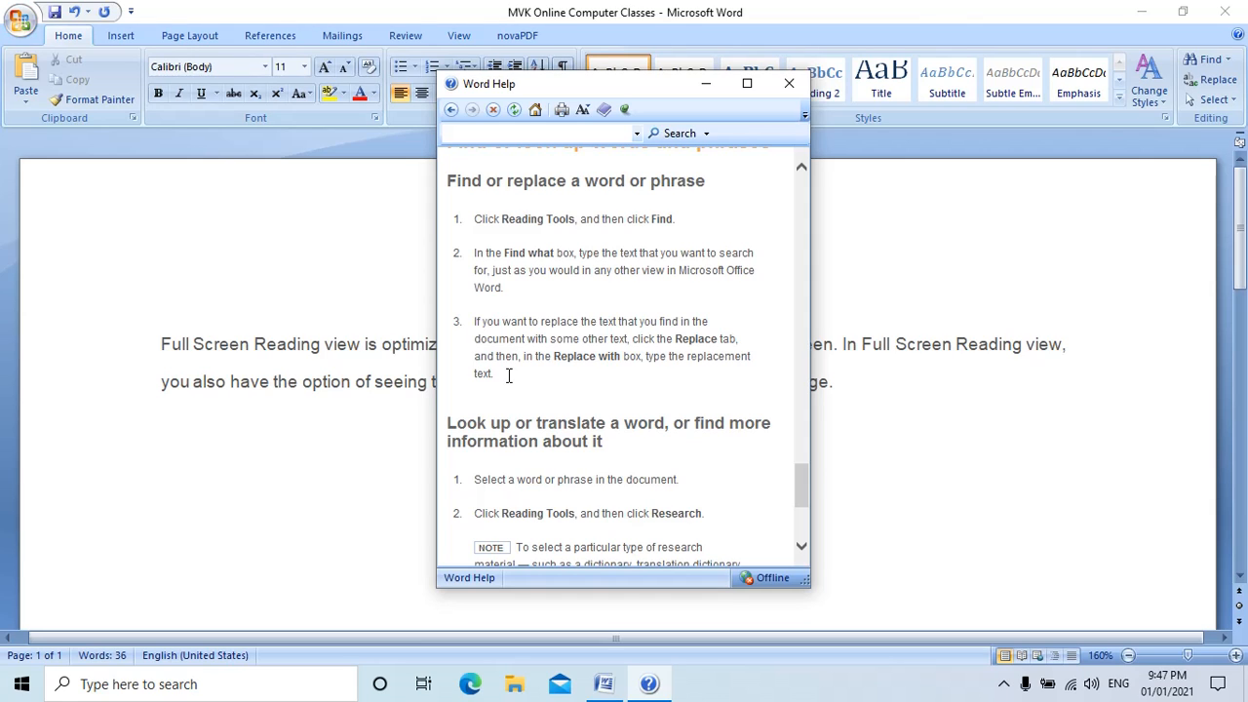
{"action": "left_click_drag", "start_coordinate": [508, 376], "coordinate": [473, 251]}
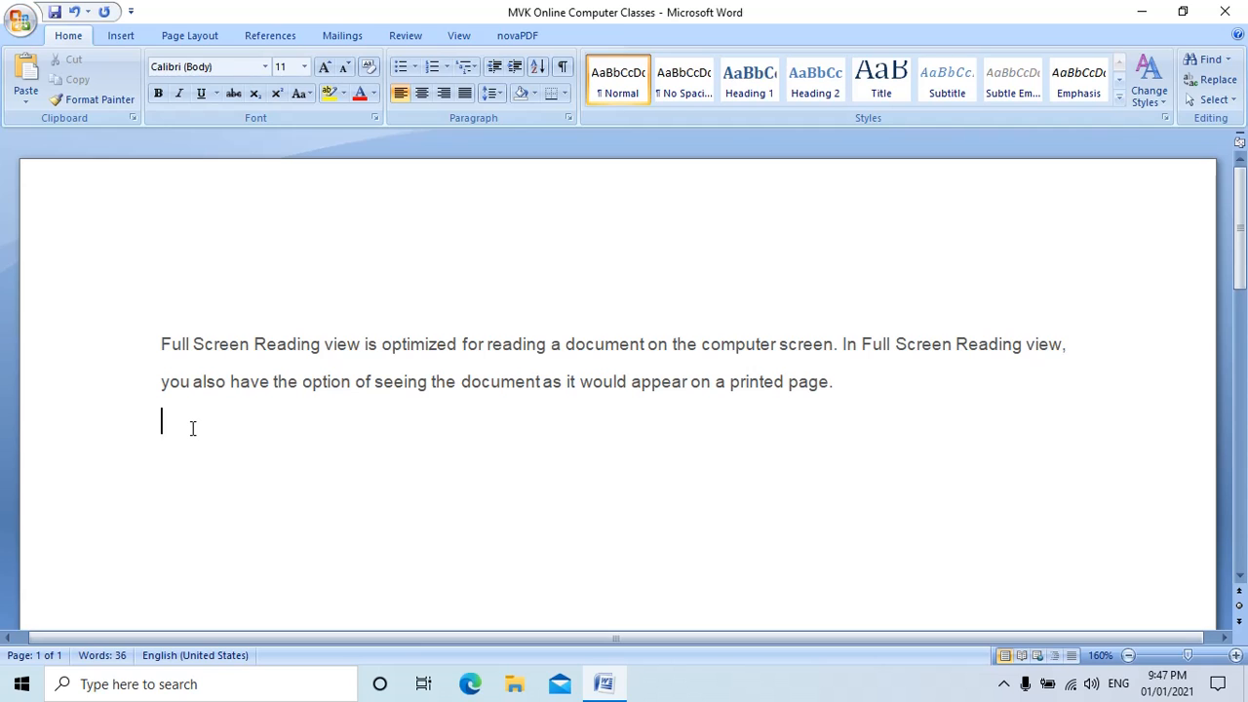
{"action": "type", "text": "In the Find what box, type the text that you want to search for, just as you would in any other view in Microsoft Office Word. If you want to replace the text that you find in the document with some other text, click the Replace tab, and then, in the Replace with box, type the replacement text."}
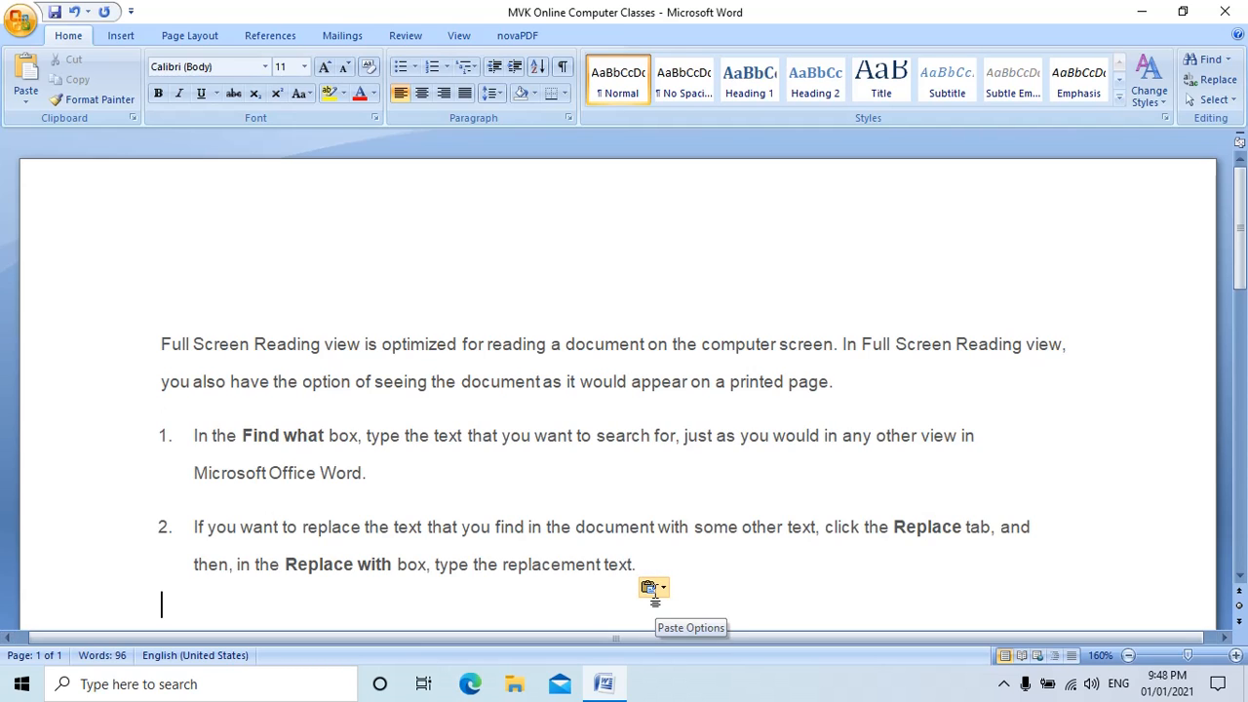
- Paste three copies of the Full Screen Reading paragraph after the original and join them into one continuous paragraph
{"action": "left_click", "coordinate": [849, 390]}
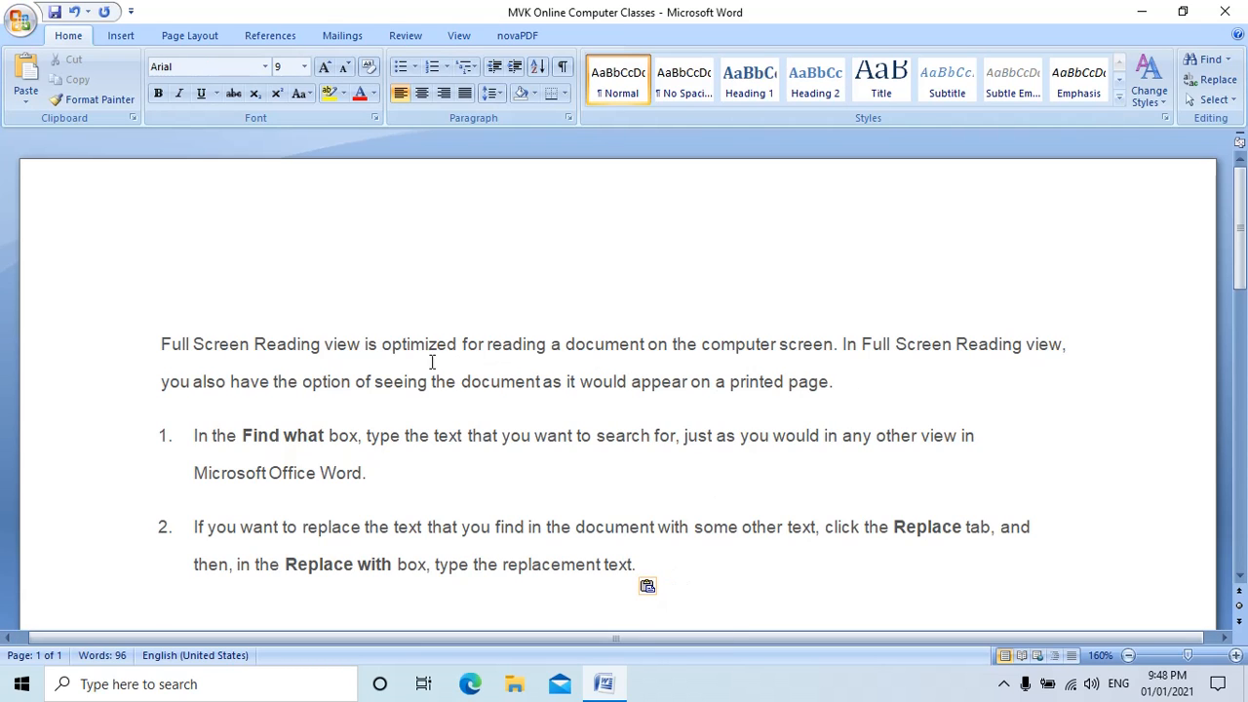
{"action": "double_click", "coordinate": [146, 349]}
{"action": "key", "text": "ctrl+c"}
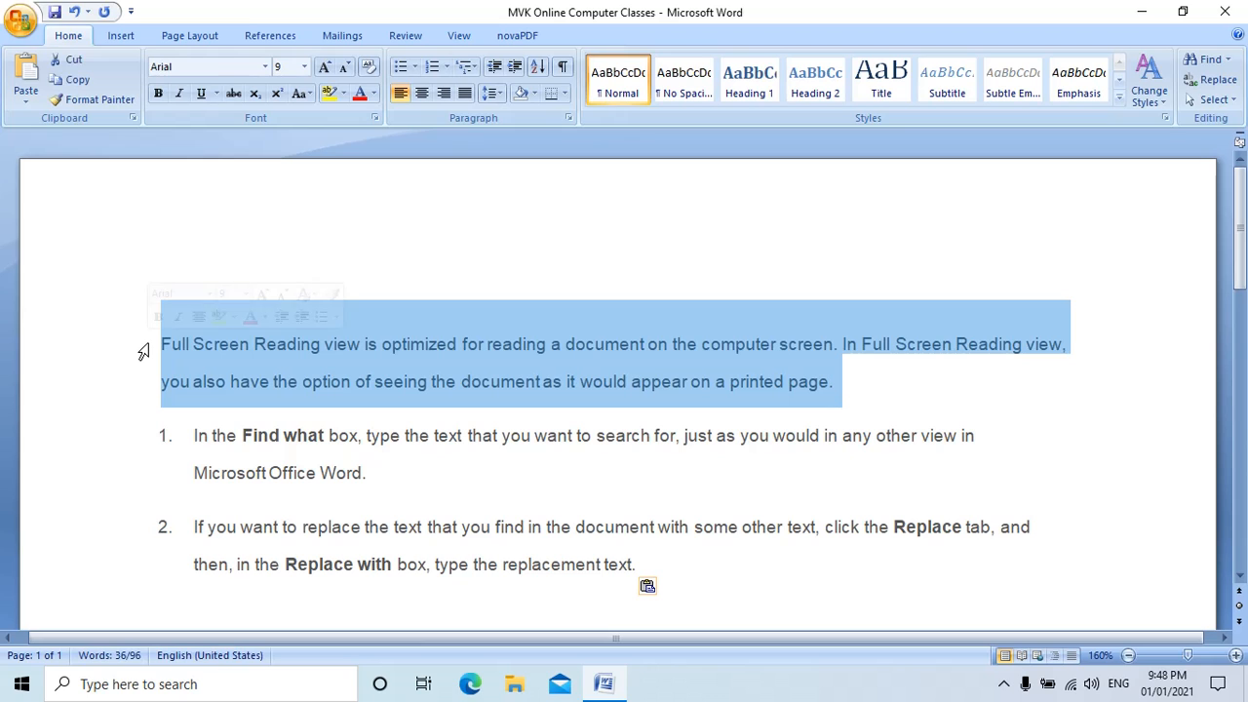
{"action": "left_click", "coordinate": [846, 380]}
{"action": "key", "text": "ctrl+v"}
{"action": "key", "text": "ctrl+v"}
{"action": "key", "text": "ctrl+v"}
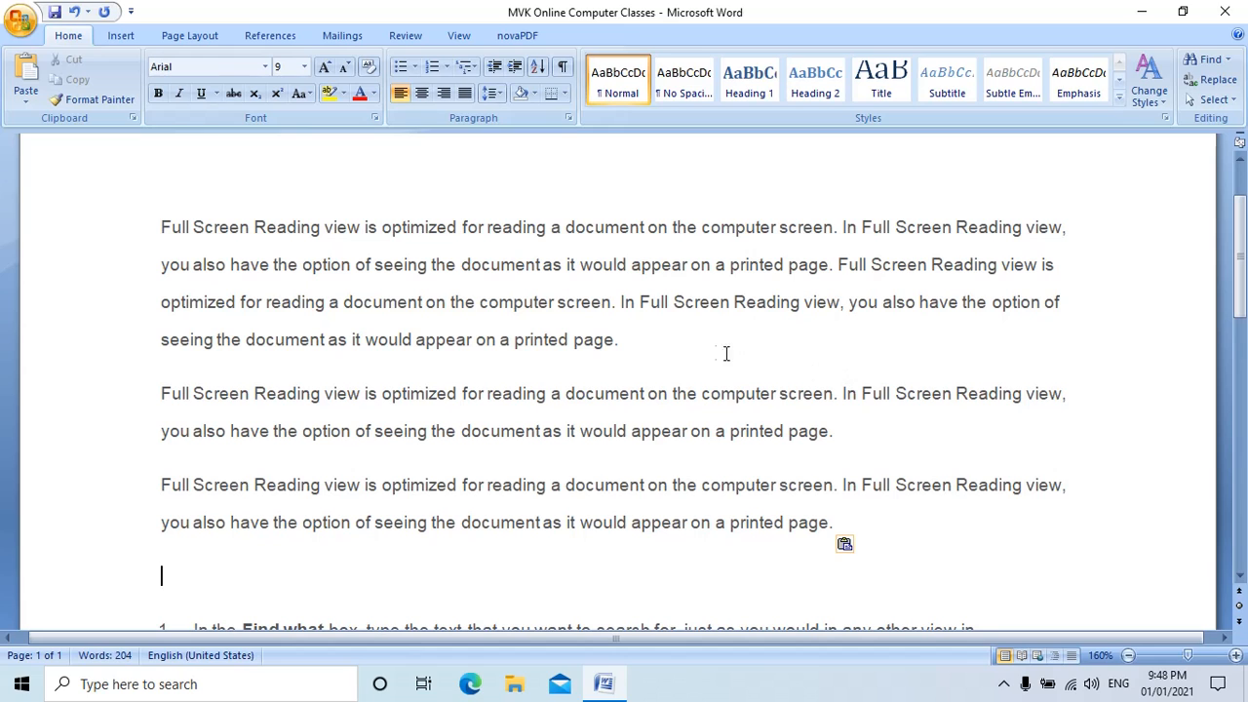
{"action": "left_click", "coordinate": [681, 340]}
{"action": "key", "text": "Delete"}
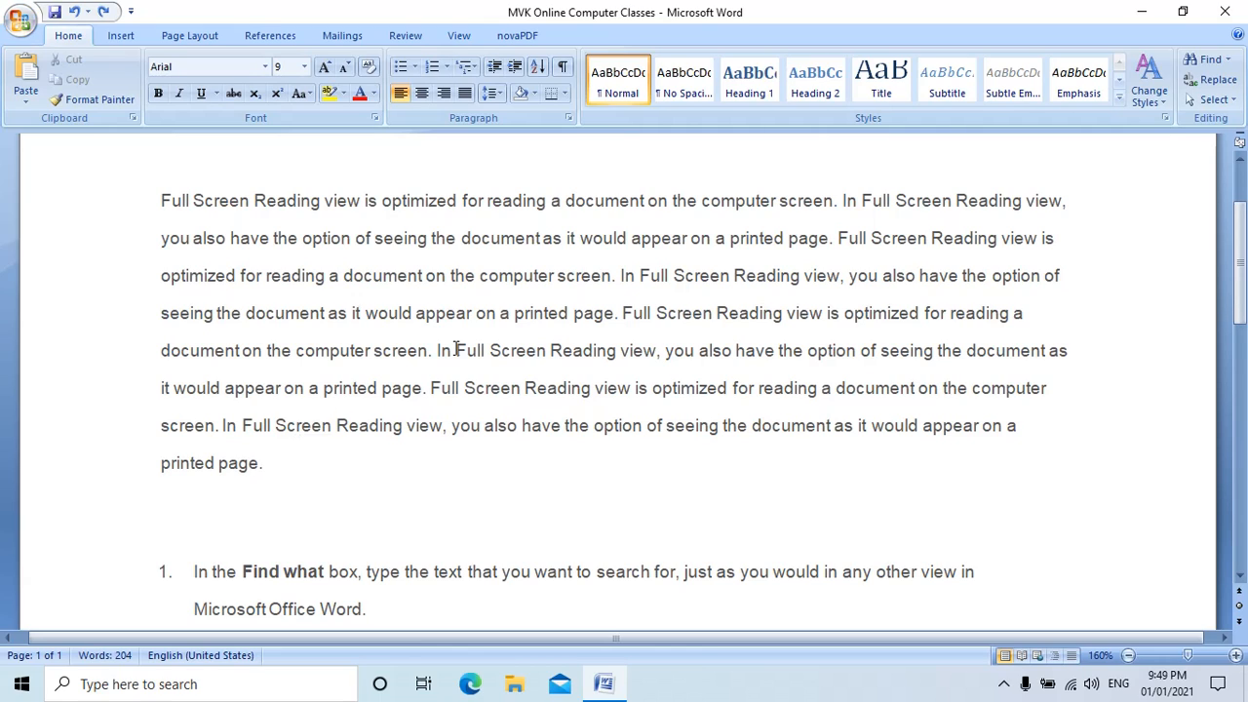
- Split the long Full Screen Reading text into three paragraphs and paste another copy of the copied text at the end of the third
{"action": "left_click", "coordinate": [622, 277]}
{"action": "key", "text": "Return"}
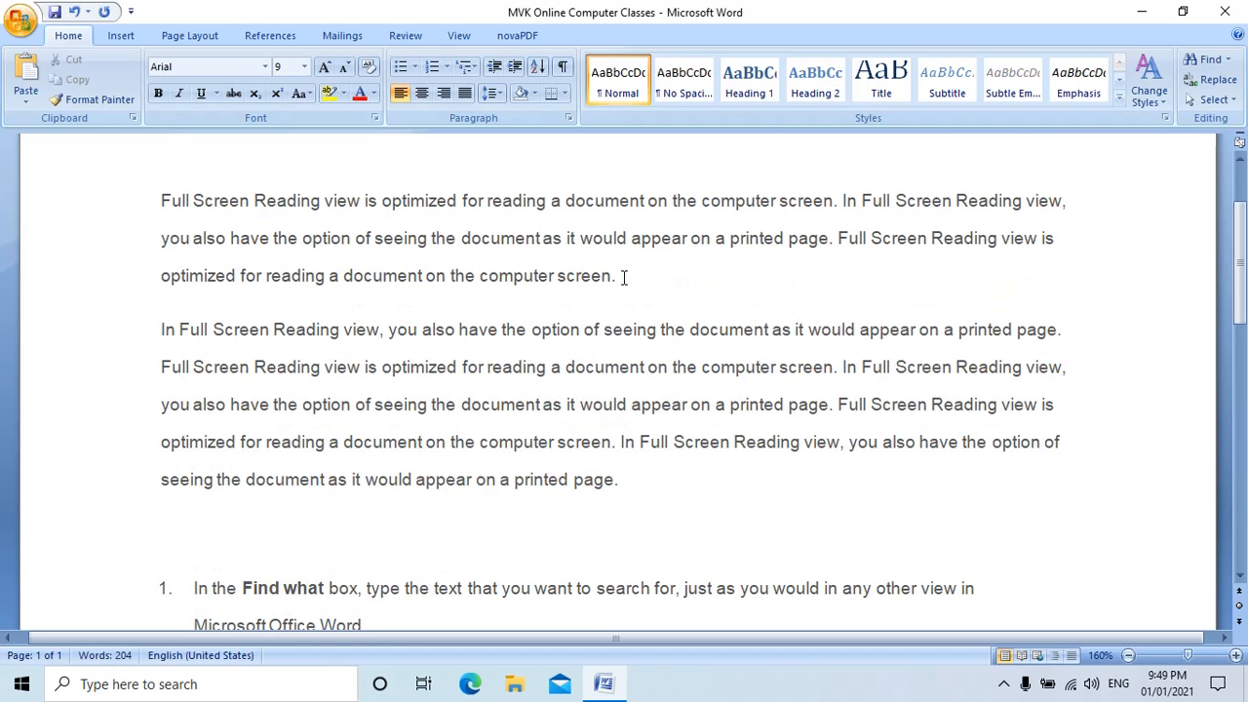
{"action": "left_click", "coordinate": [835, 404]}
{"action": "key", "text": "Return"}
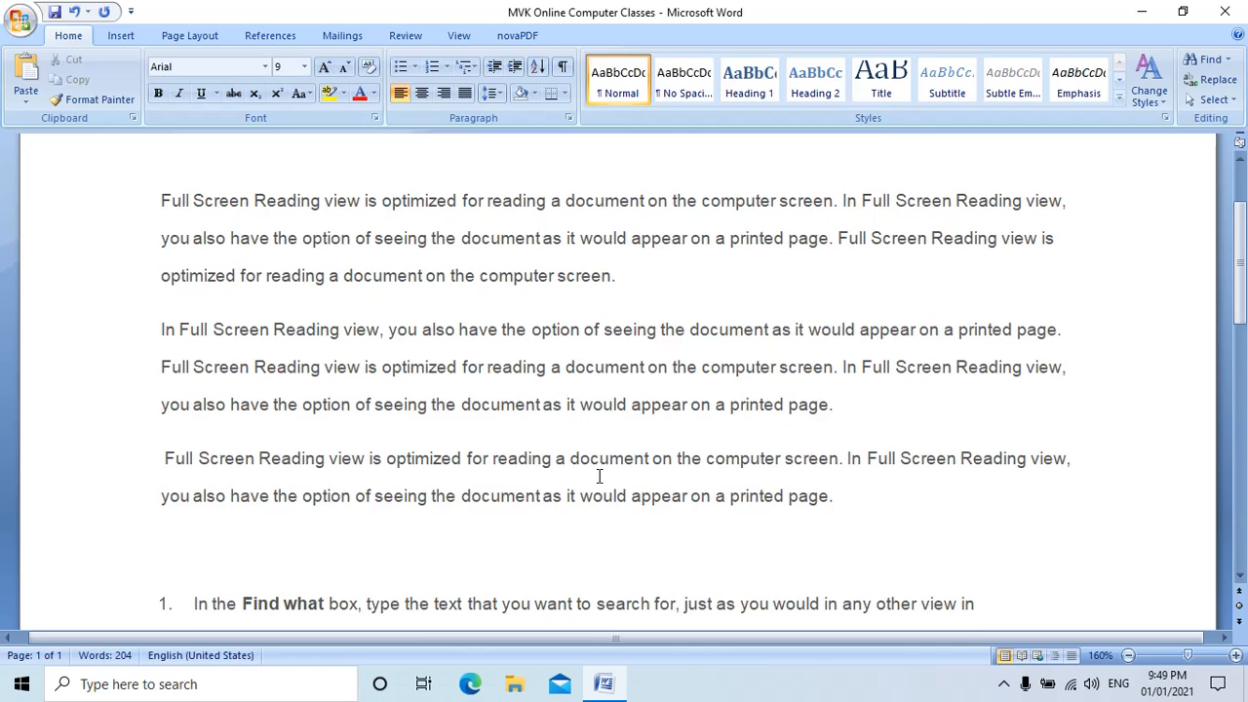
{"action": "left_click", "coordinate": [843, 497]}
{"action": "key", "text": "ctrl+v"}
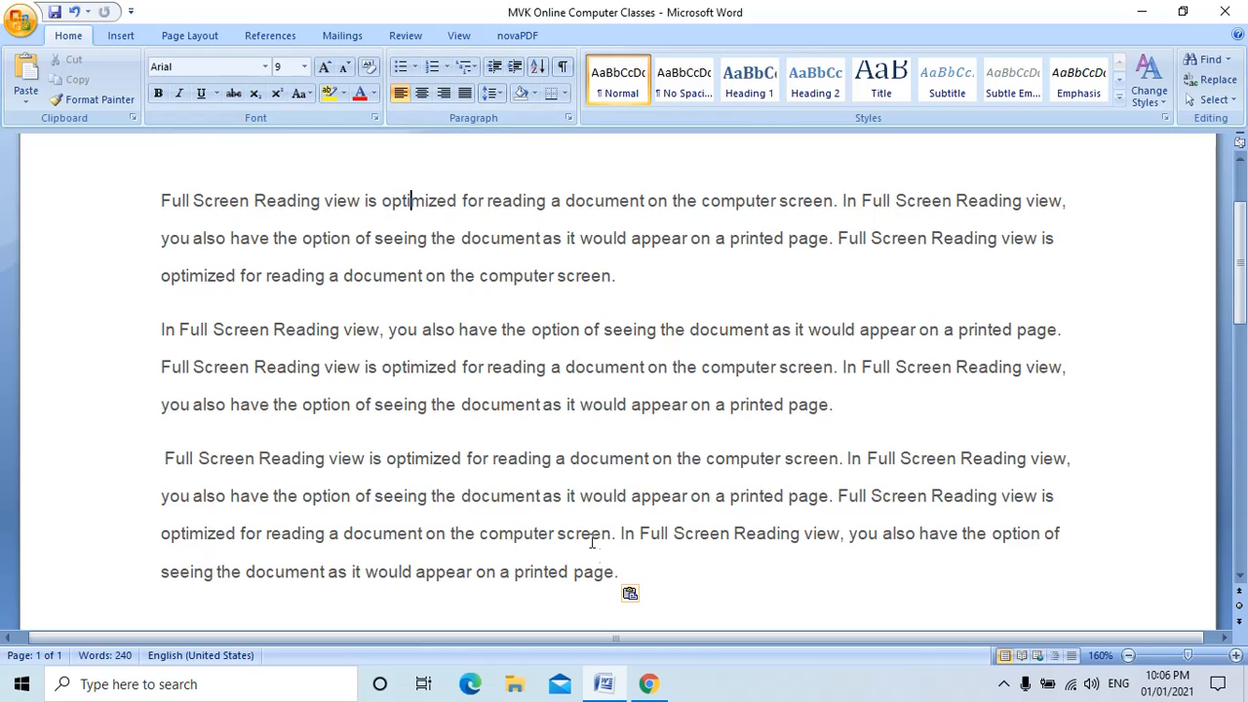
- Apply four-diamond bullets to the three Full Screen Reading paragraphs, and change them to arrowhead bullets
{"action": "left_click", "coordinate": [629, 580]}
{"action": "left_click", "coordinate": [154, 203], "text": "shift"}
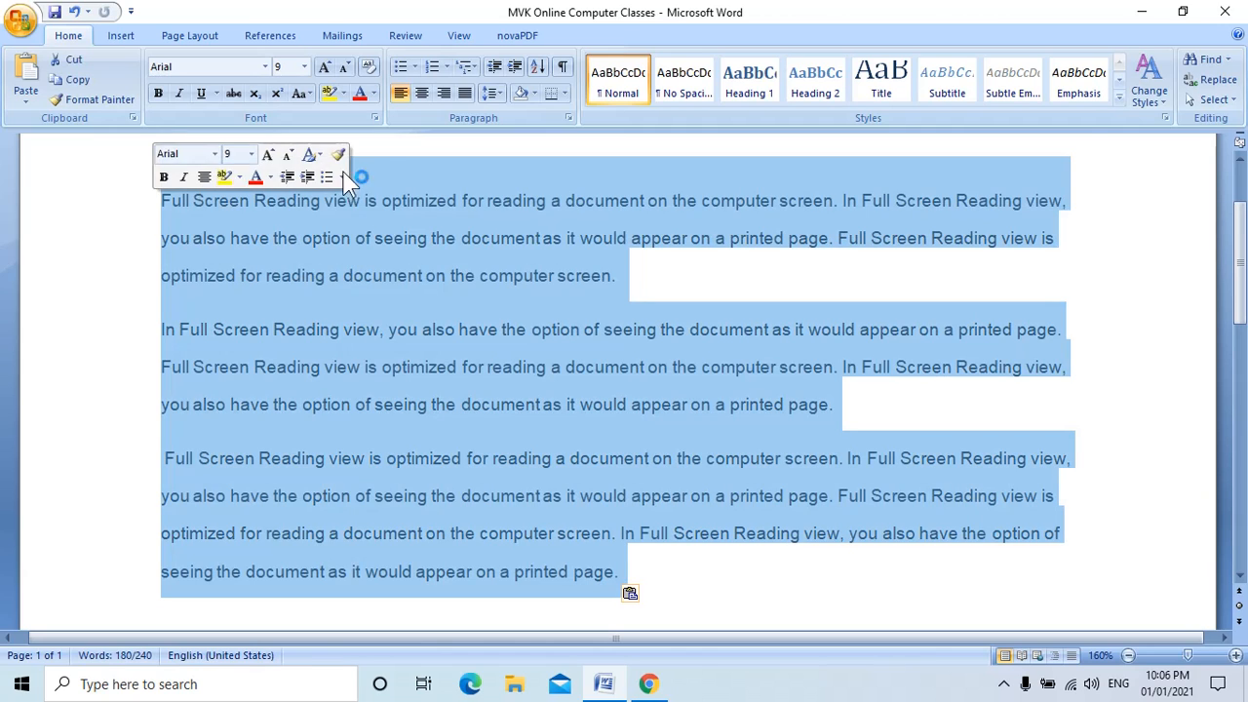
{"action": "left_click", "coordinate": [414, 67]}
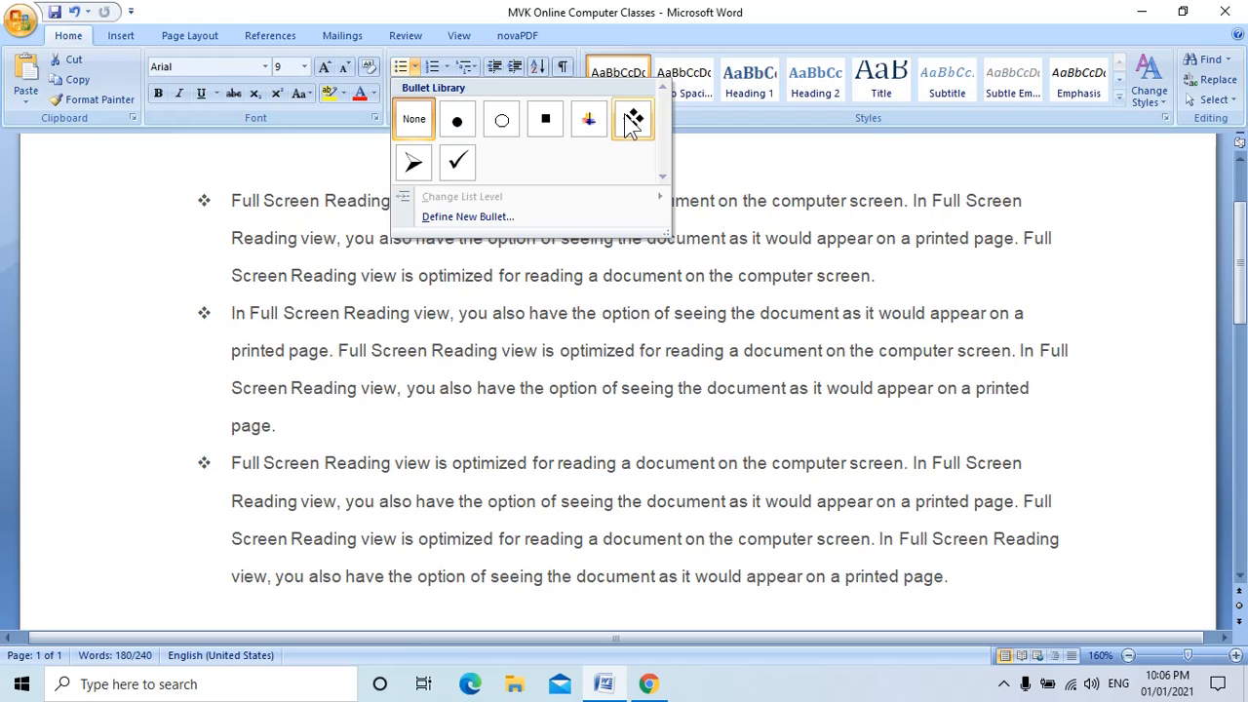
{"action": "left_click", "coordinate": [630, 118]}
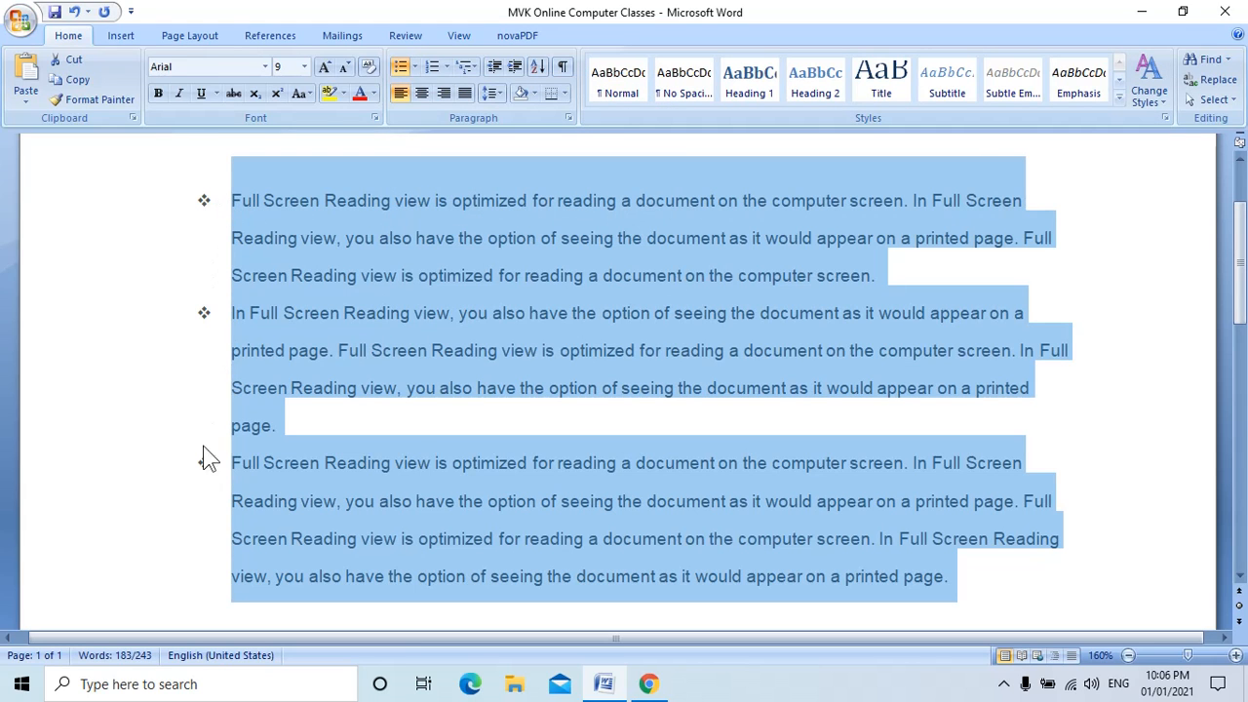
{"action": "left_click", "coordinate": [415, 67]}
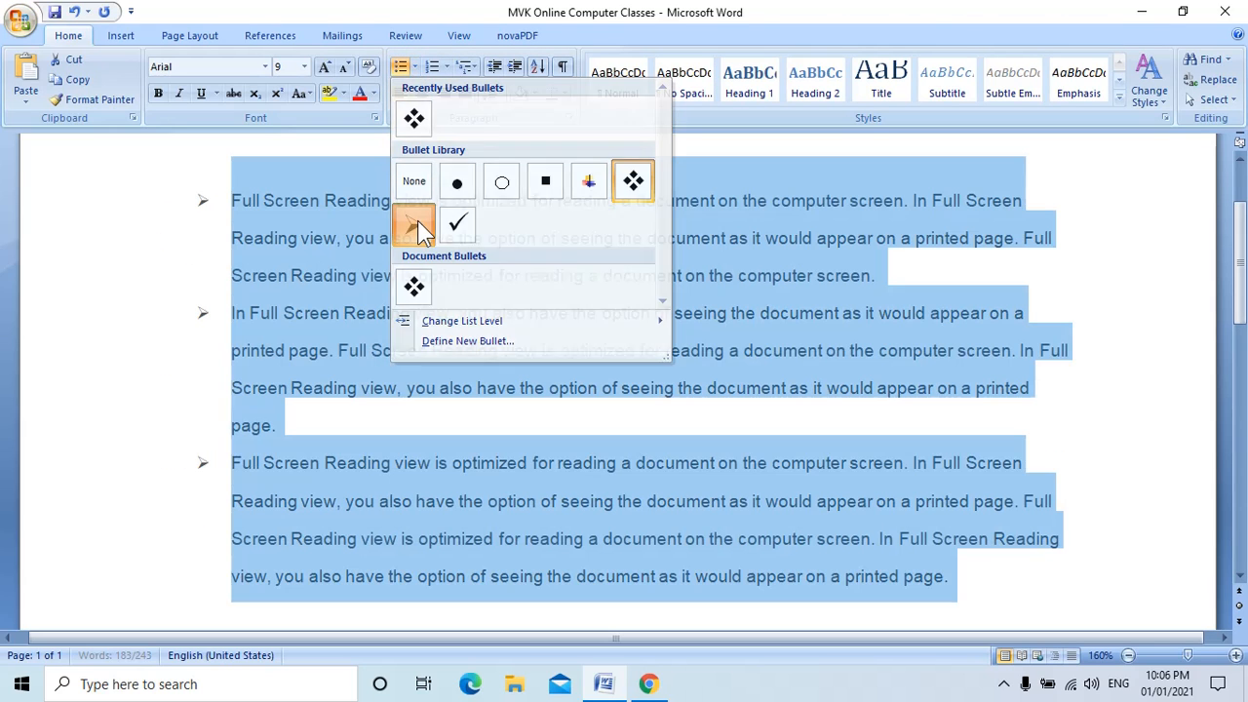
{"action": "left_click", "coordinate": [415, 224]}
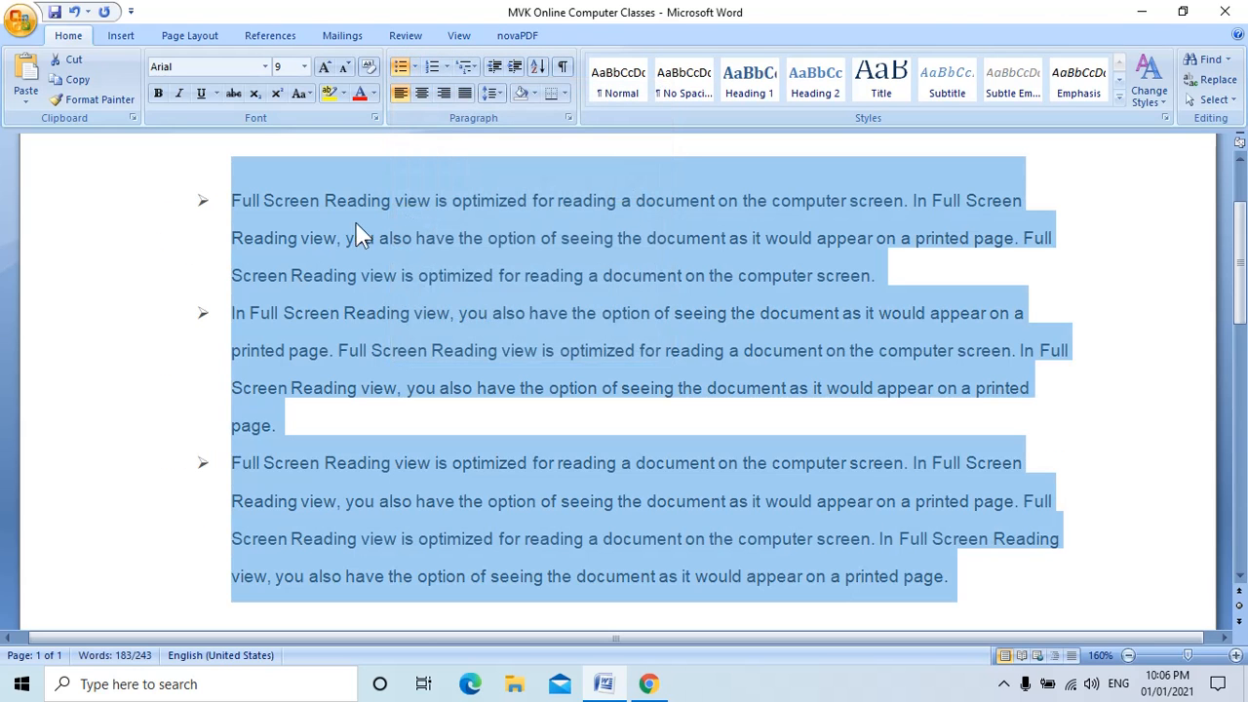
- Define a new bullet from the Wingdings pointing-hand symbol (character code 70) and apply it to the three bulleted paragraphs
{"action": "left_click", "coordinate": [221, 210]}
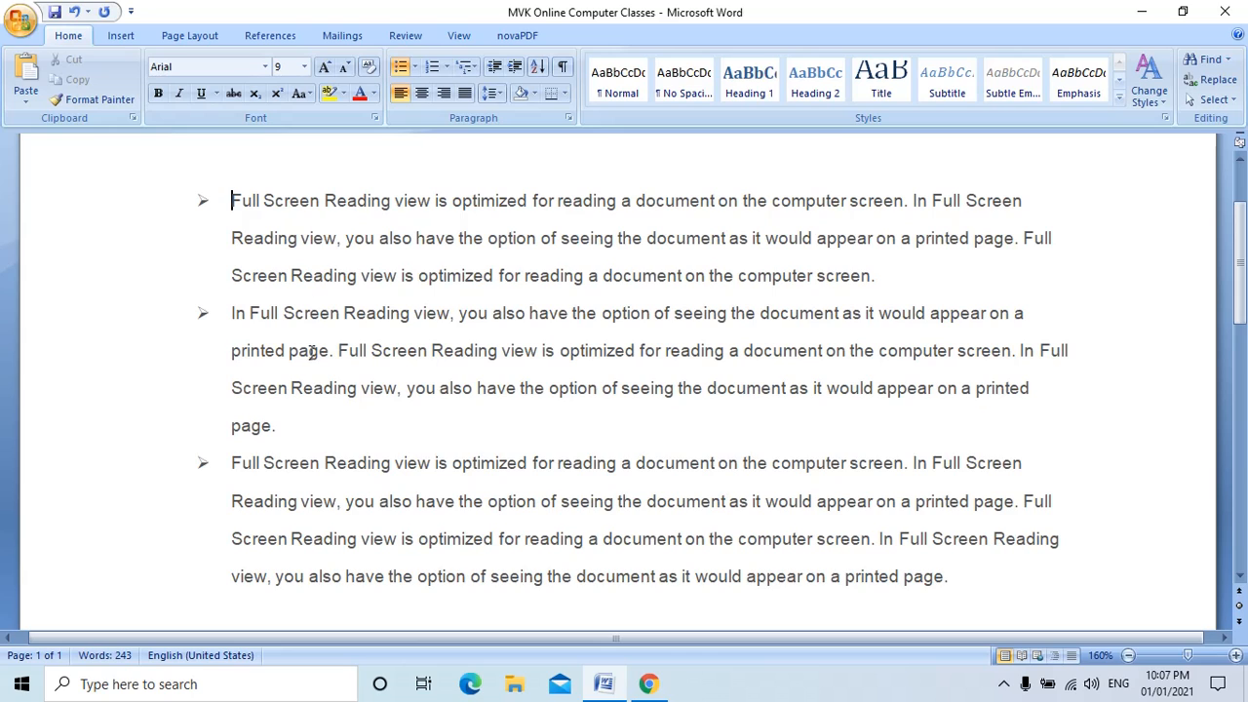
{"action": "left_click", "coordinate": [963, 579], "text": "shift"}
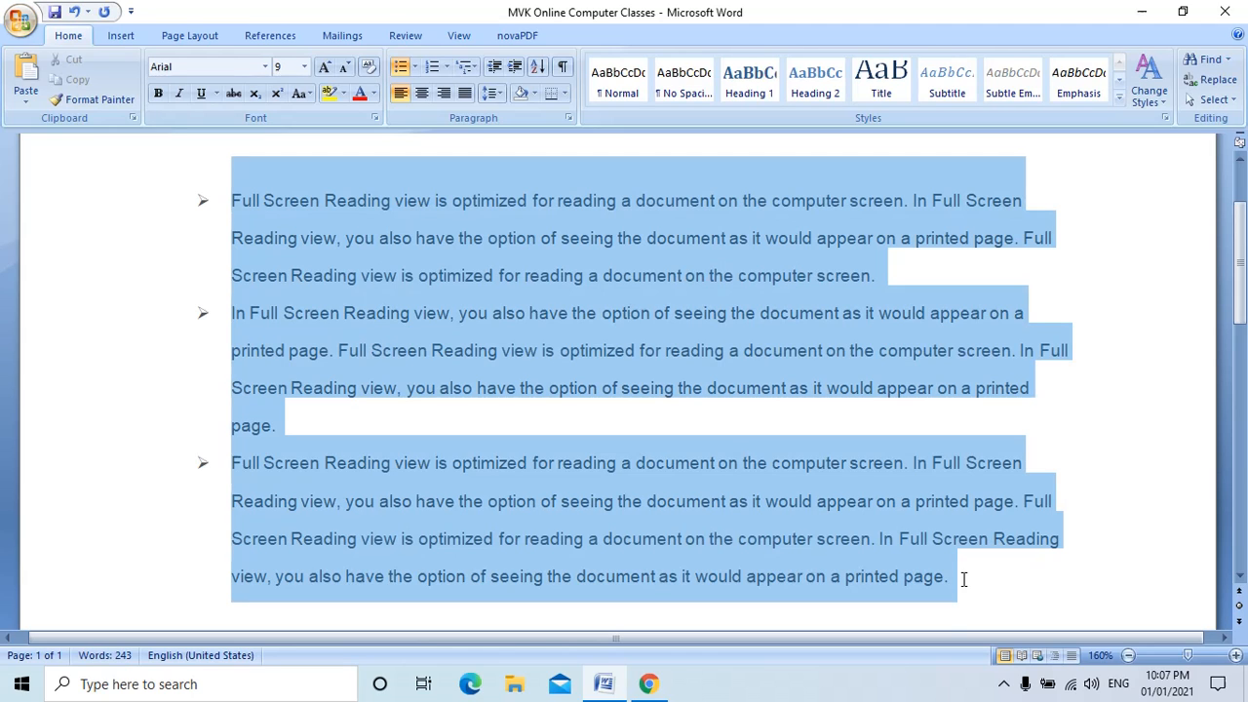
{"action": "left_click", "coordinate": [417, 70]}
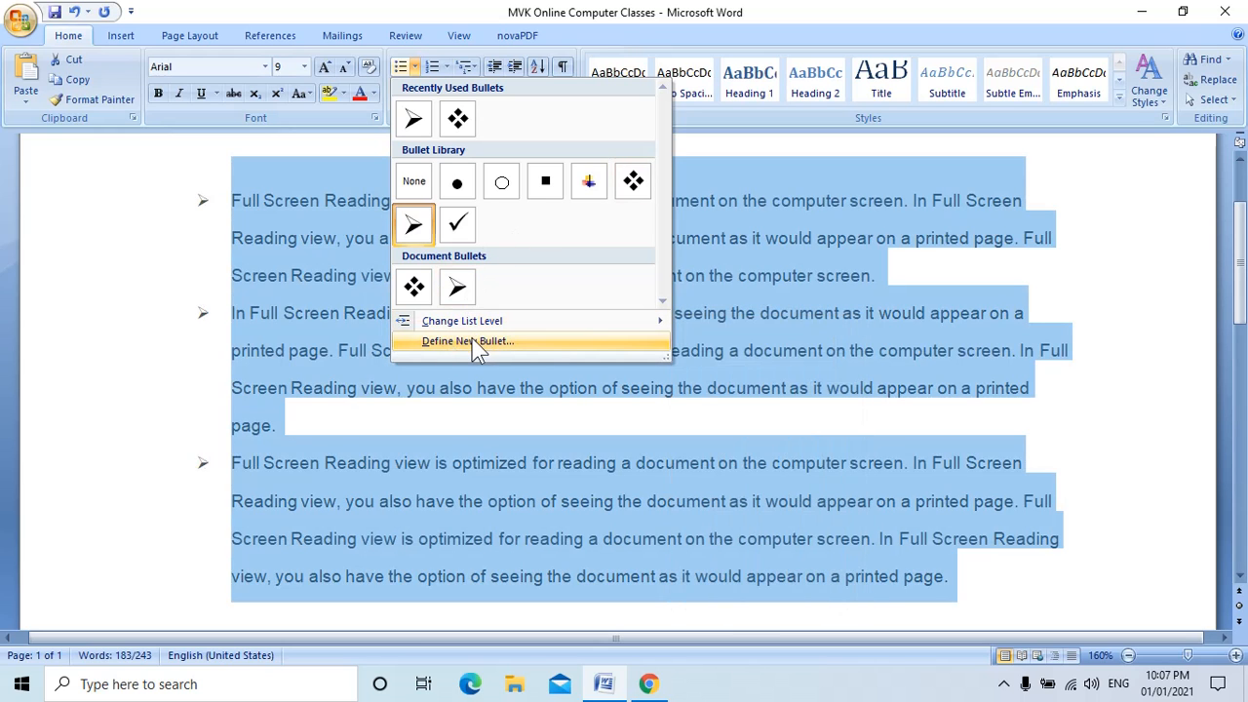
{"action": "left_click", "coordinate": [479, 344]}
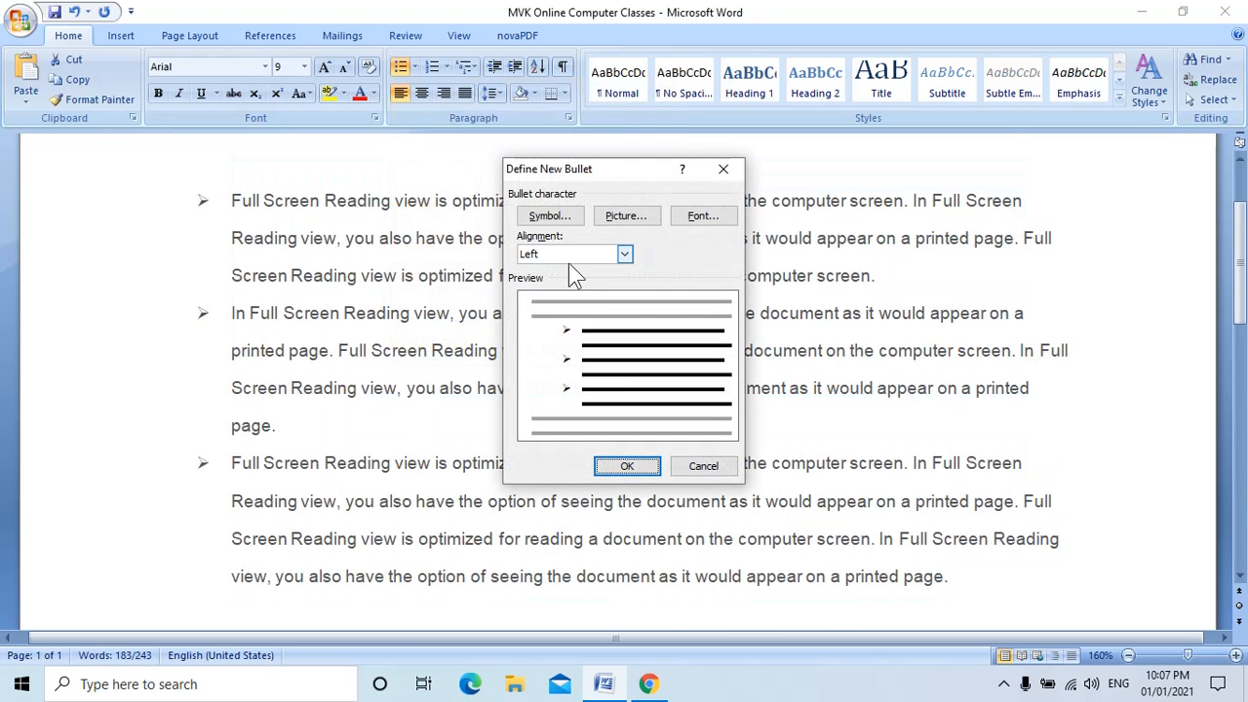
{"action": "left_click", "coordinate": [569, 214]}
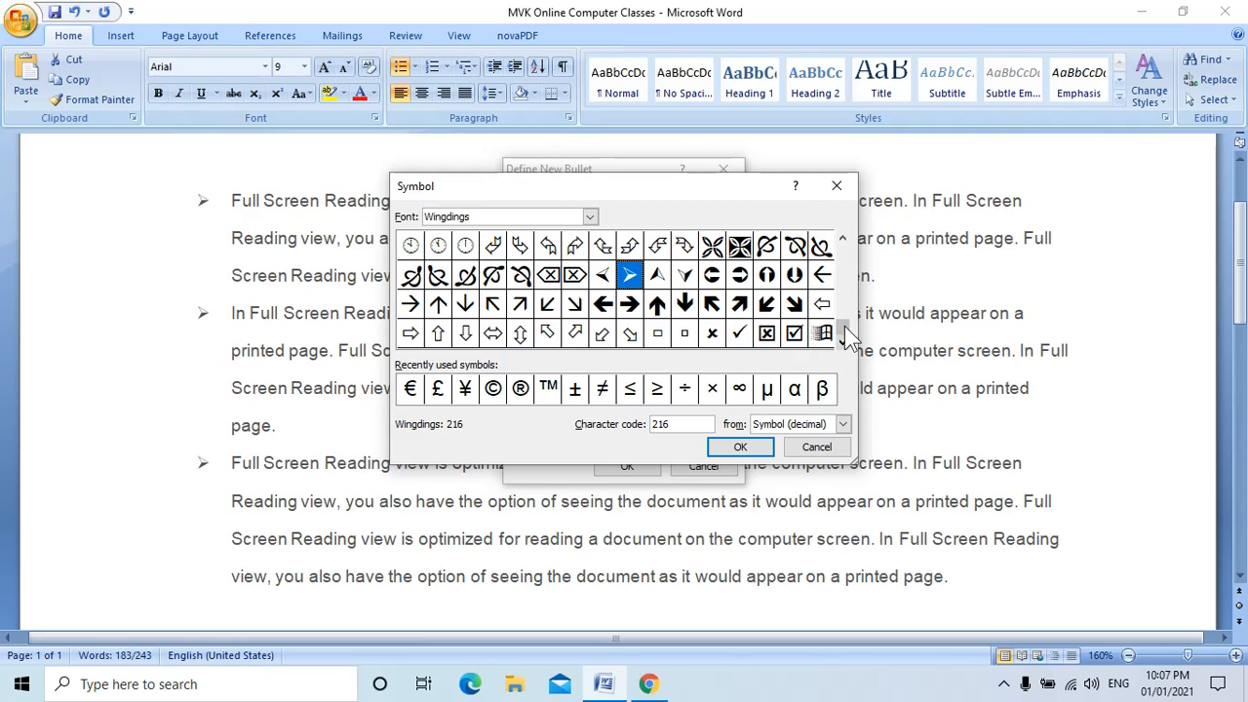
{"action": "left_click", "coordinate": [842, 237]}
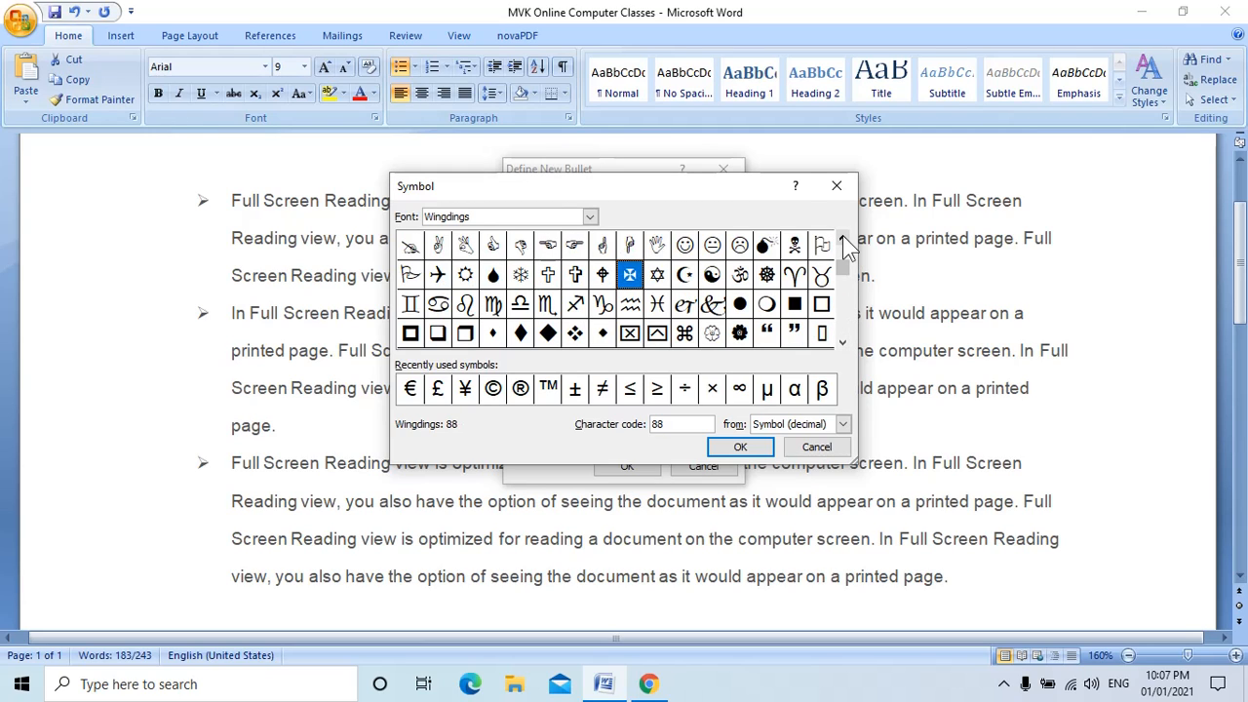
{"action": "left_click", "coordinate": [577, 246]}
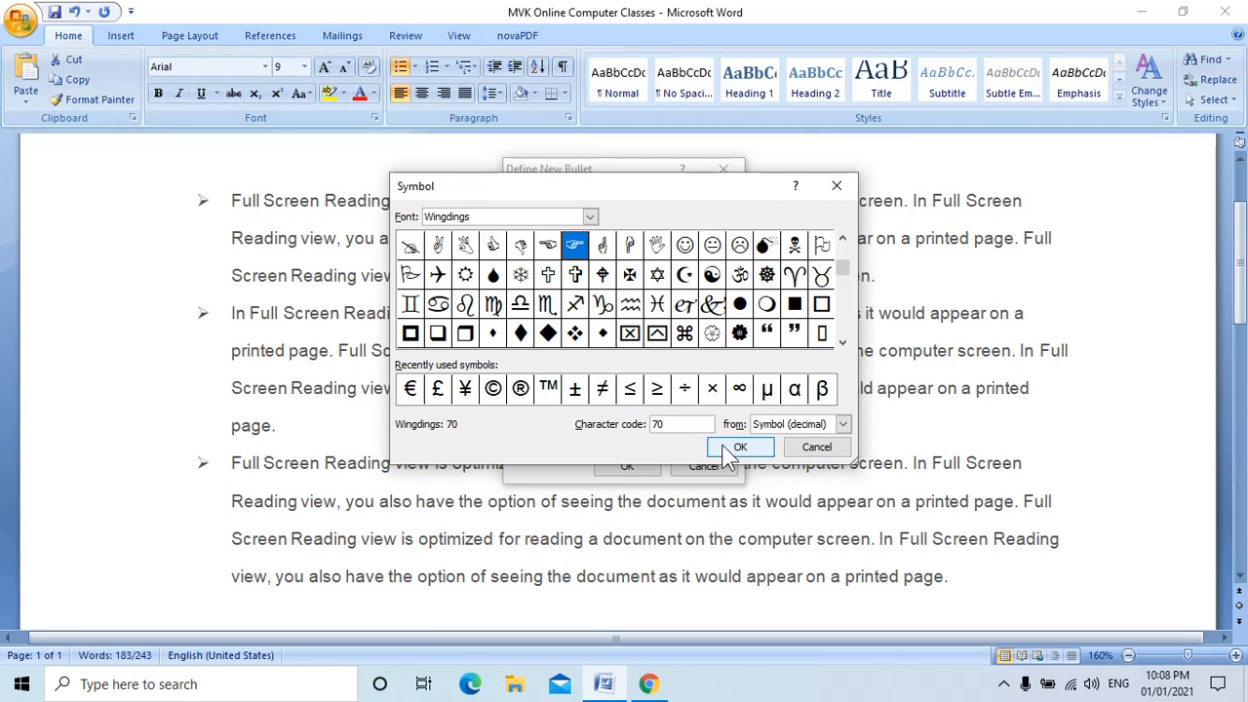
{"action": "left_click", "coordinate": [728, 450]}
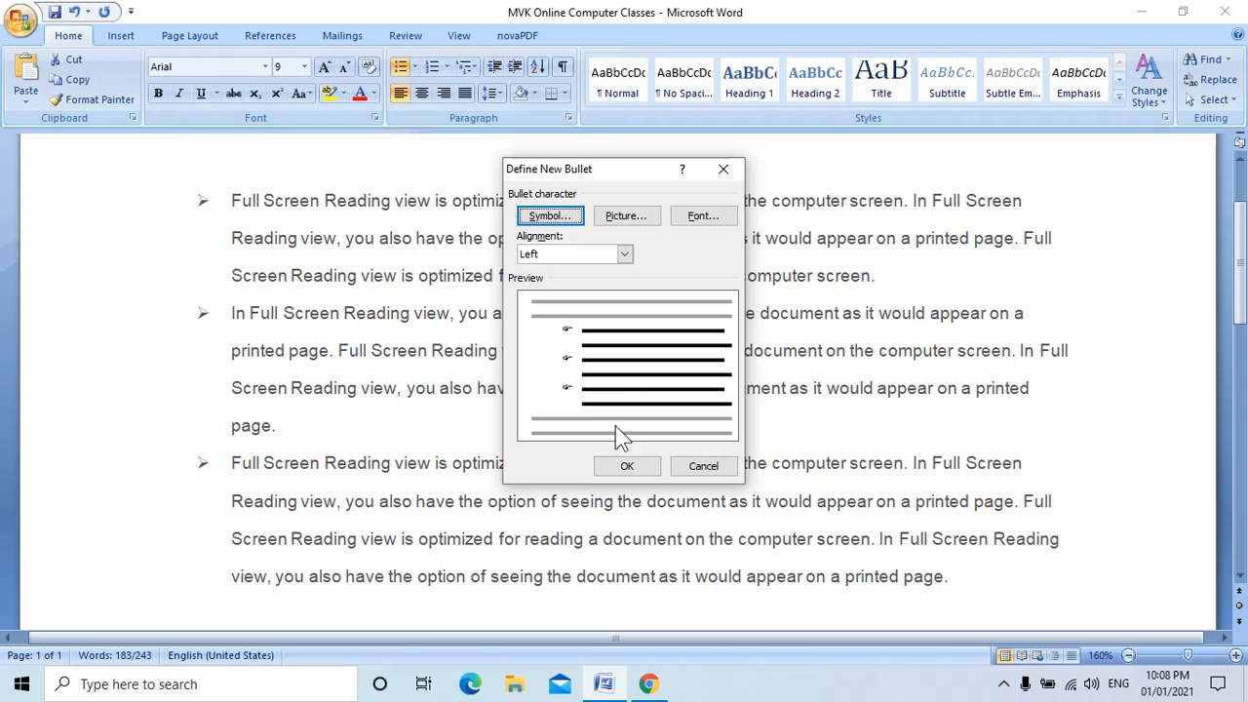
{"action": "left_click", "coordinate": [625, 466]}
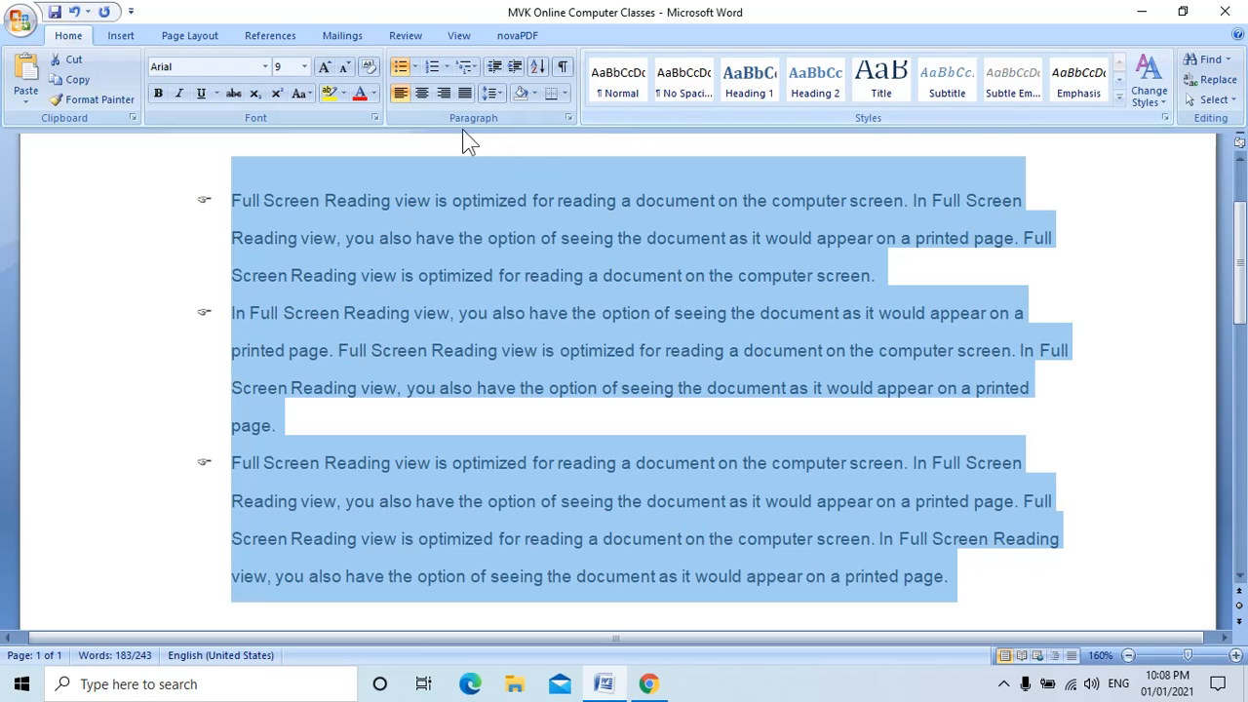
- Change the three bulleted paragraphs to a numbered list in the 1., 2., 3. format
{"action": "left_click", "coordinate": [448, 74]}
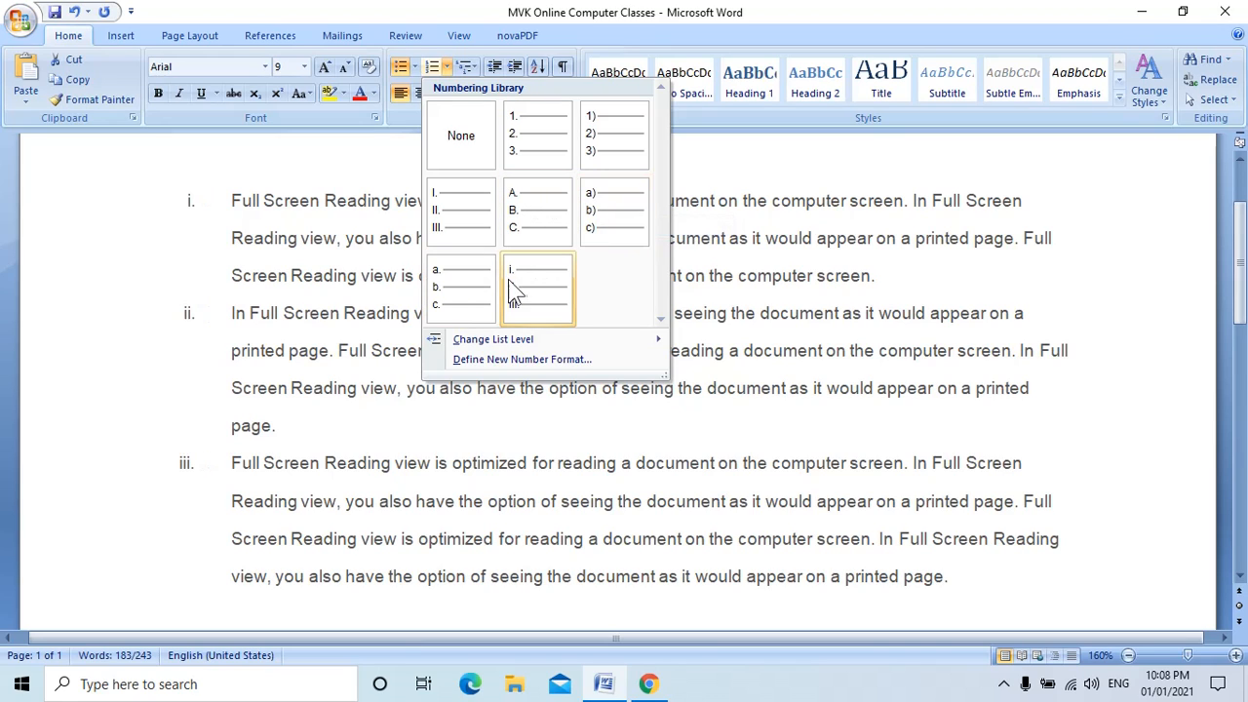
{"action": "left_click", "coordinate": [530, 144]}
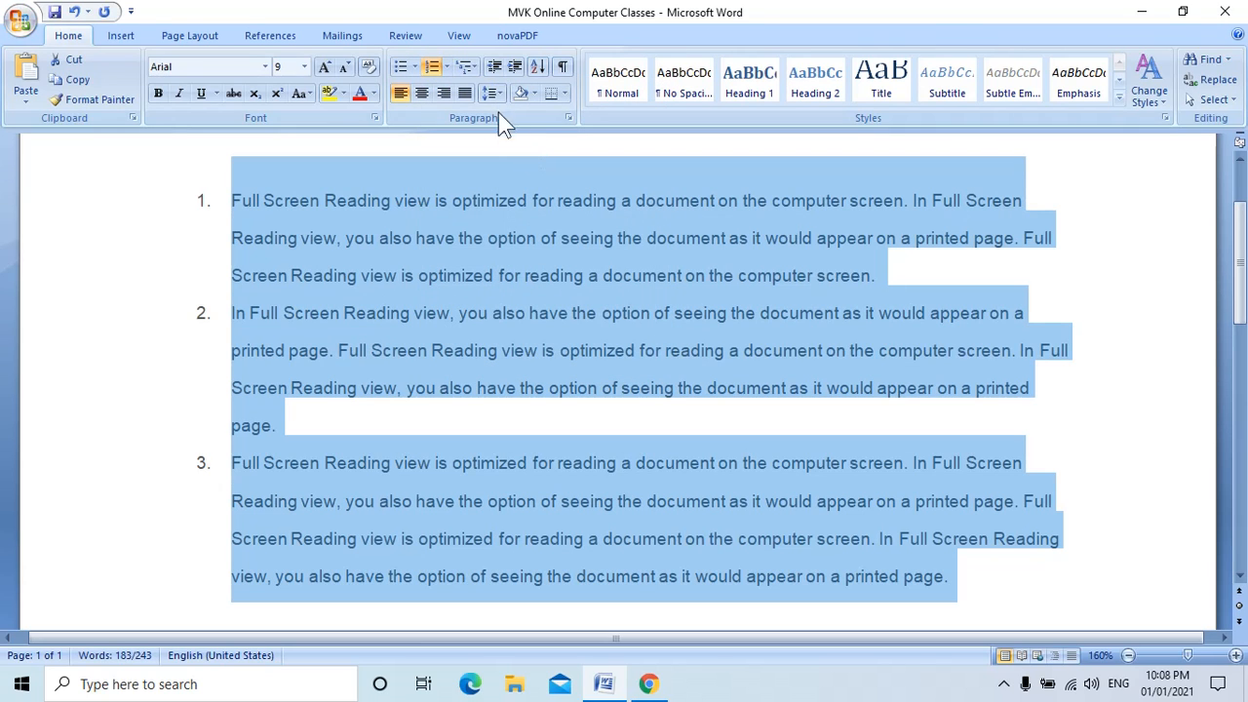
{"action": "left_click", "coordinate": [466, 67]}
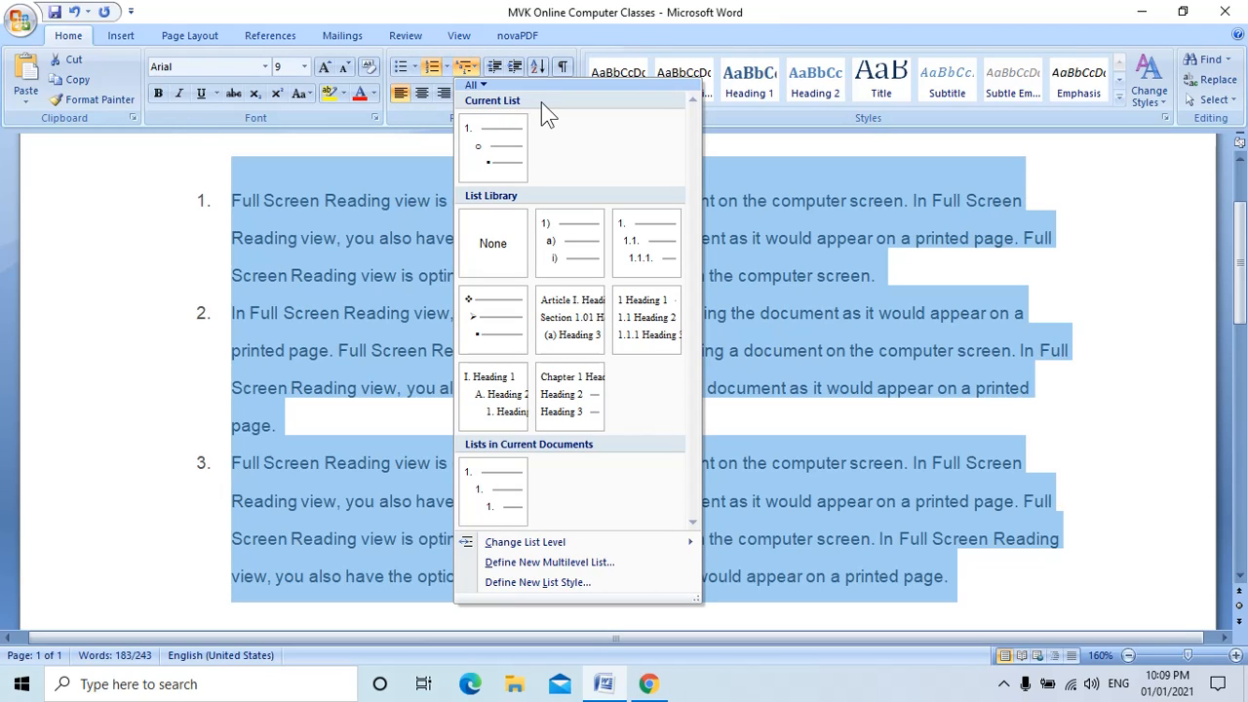
{"action": "left_click", "coordinate": [321, 234]}
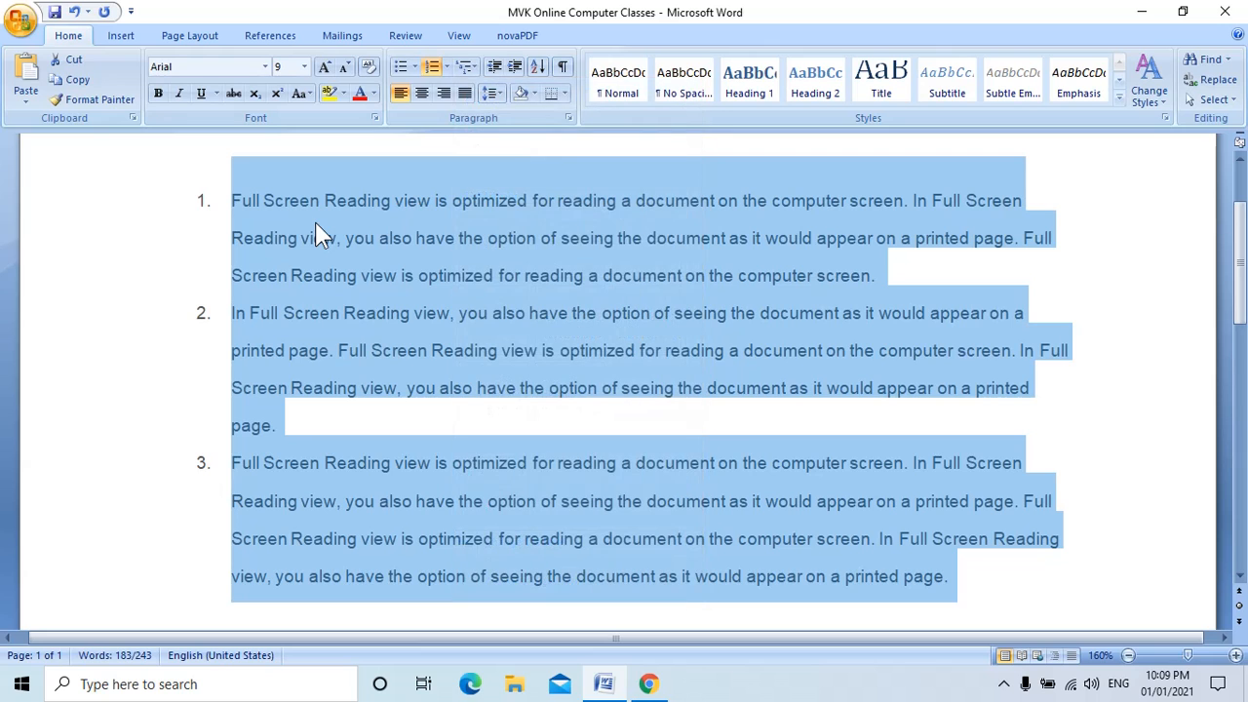
- Split the first numbered paragraph into four items, breaking after "optimized", after "computer screen." and after "option"
{"action": "left_click", "coordinate": [534, 201]}
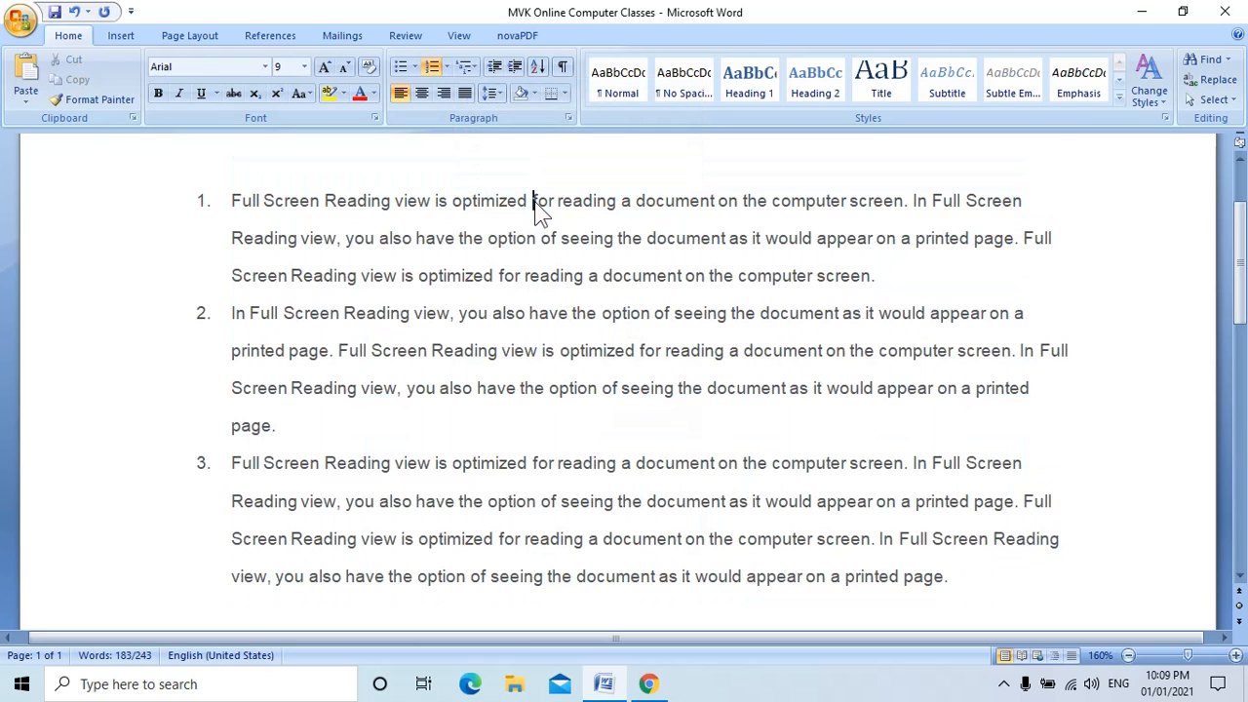
{"action": "key", "text": "Return"}
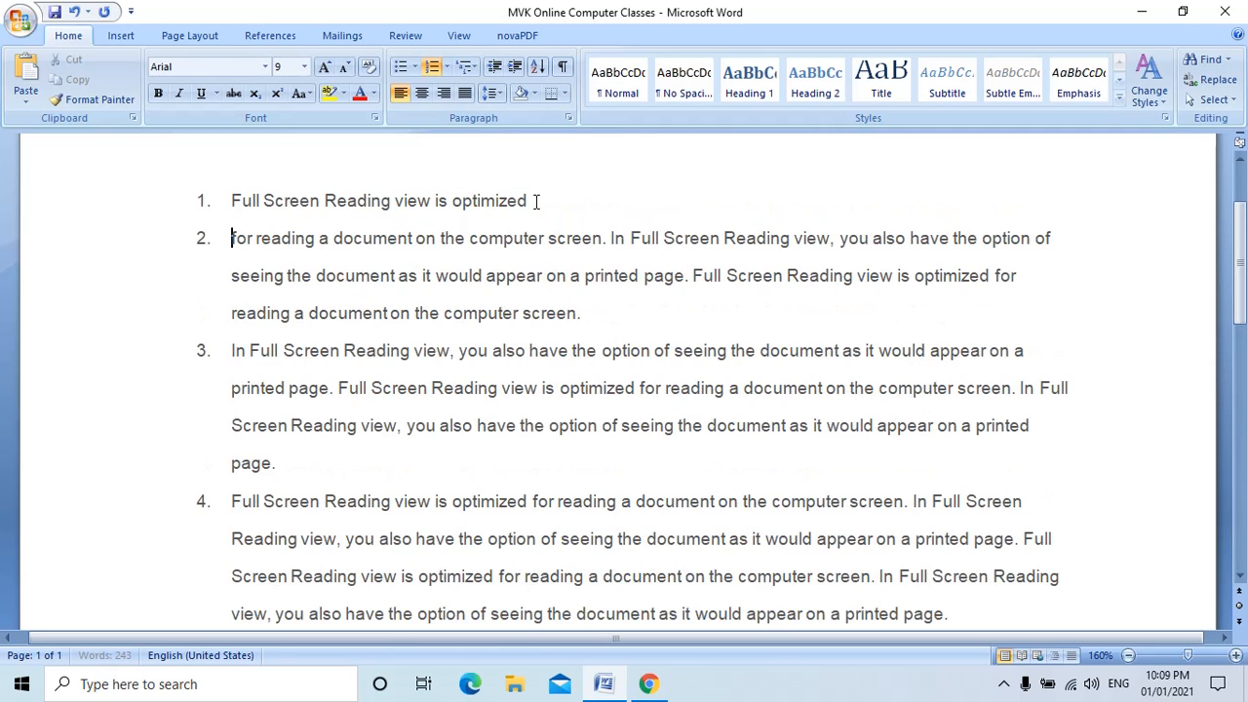
{"action": "left_click", "coordinate": [612, 238]}
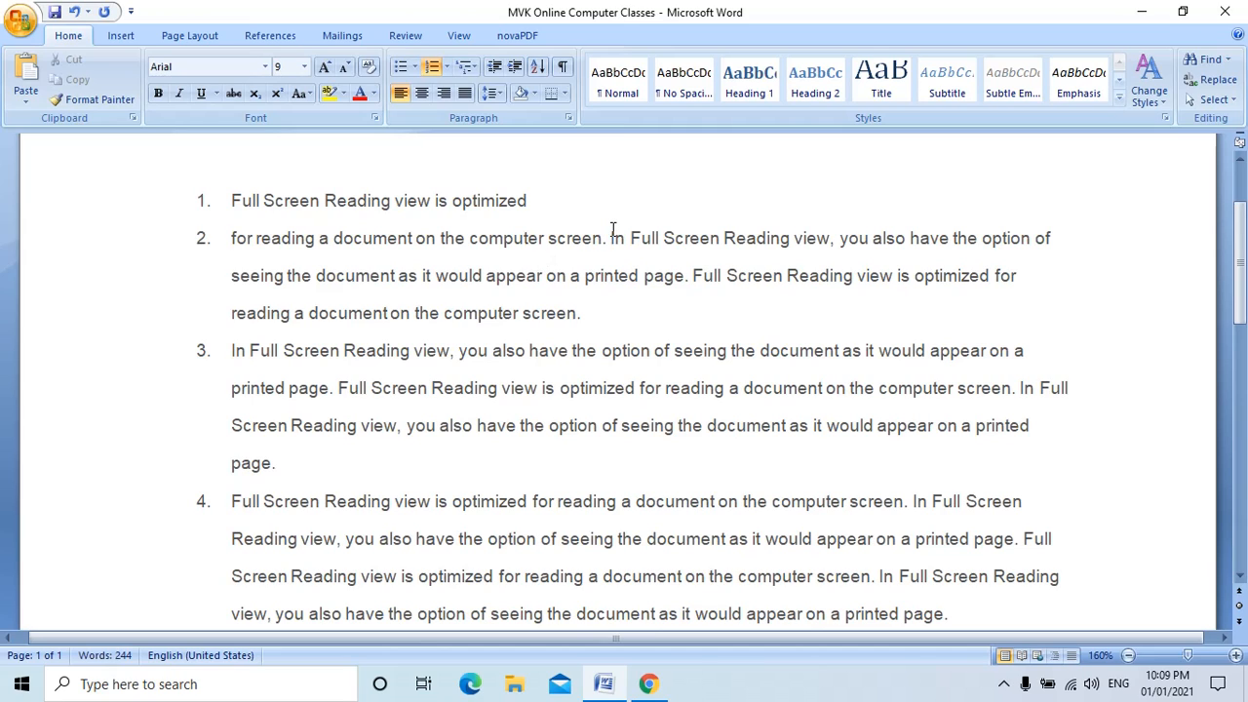
{"action": "key", "text": "Return"}
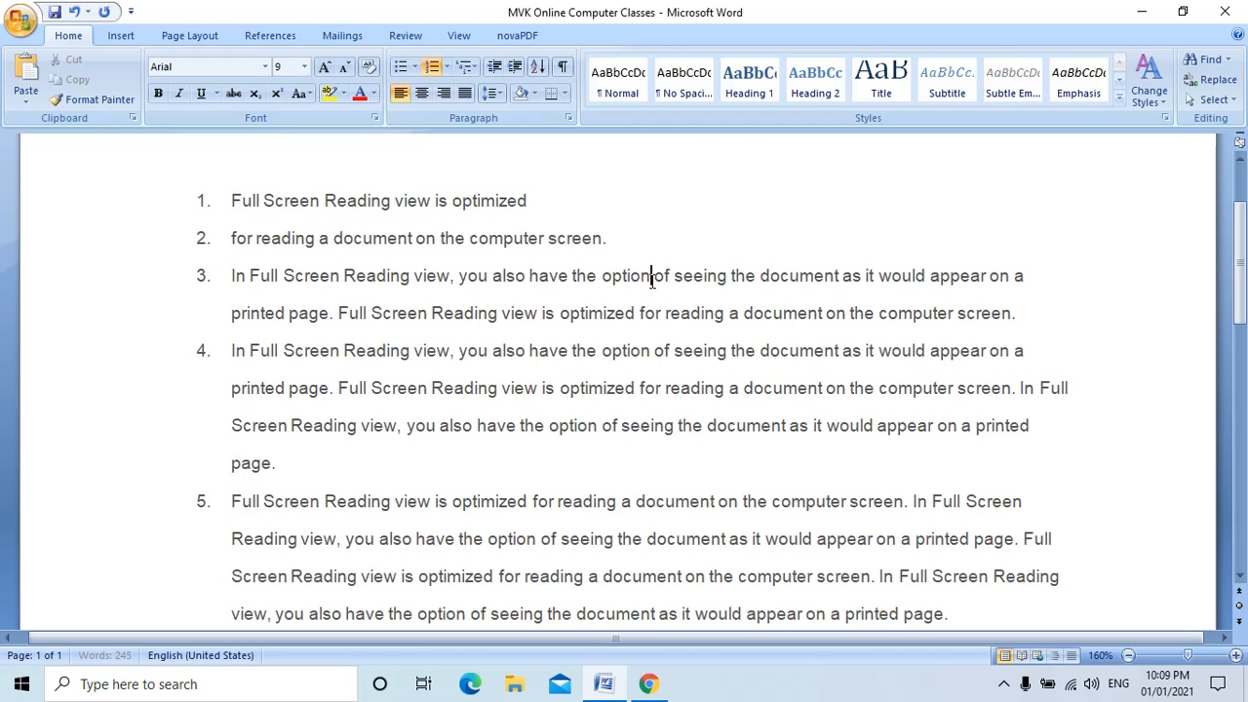
{"action": "key", "text": "Return"}
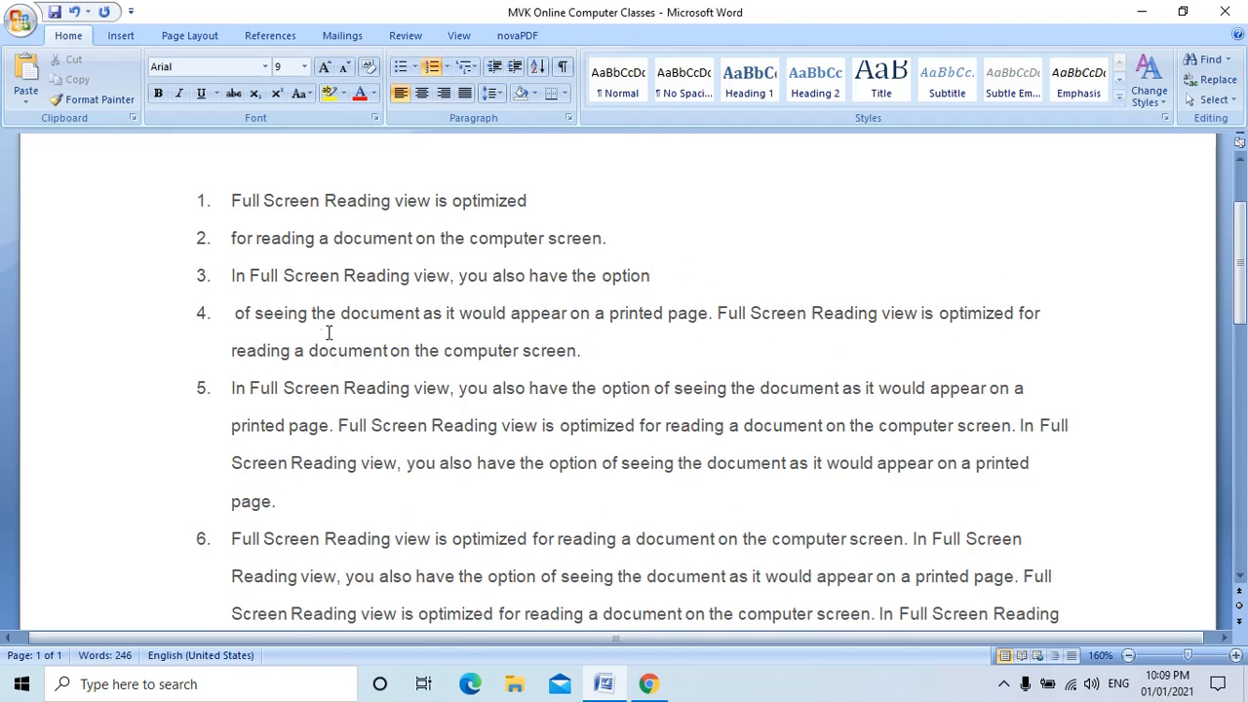
- Remove the numbering from all paragraphs in the document
{"action": "left_click", "coordinate": [232, 238]}
{"action": "left_click", "coordinate": [231, 202]}
{"action": "key", "text": "ctrl+a"}
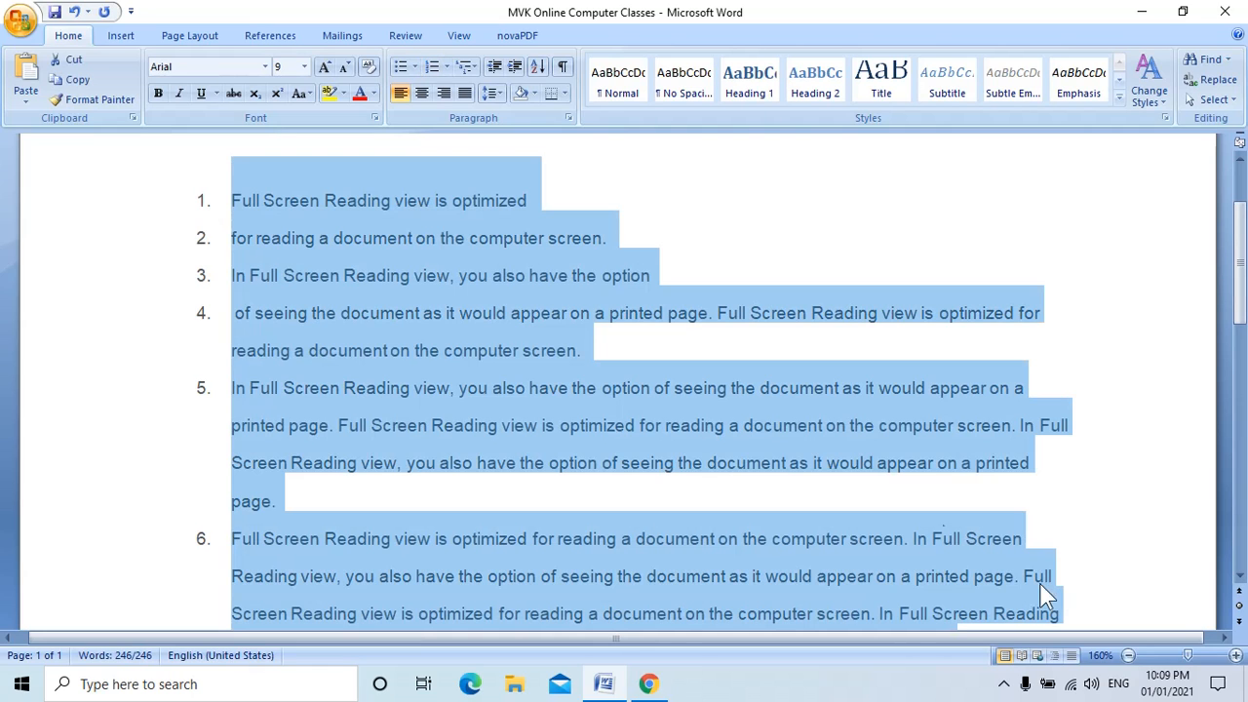
{"action": "left_click", "coordinate": [446, 68]}
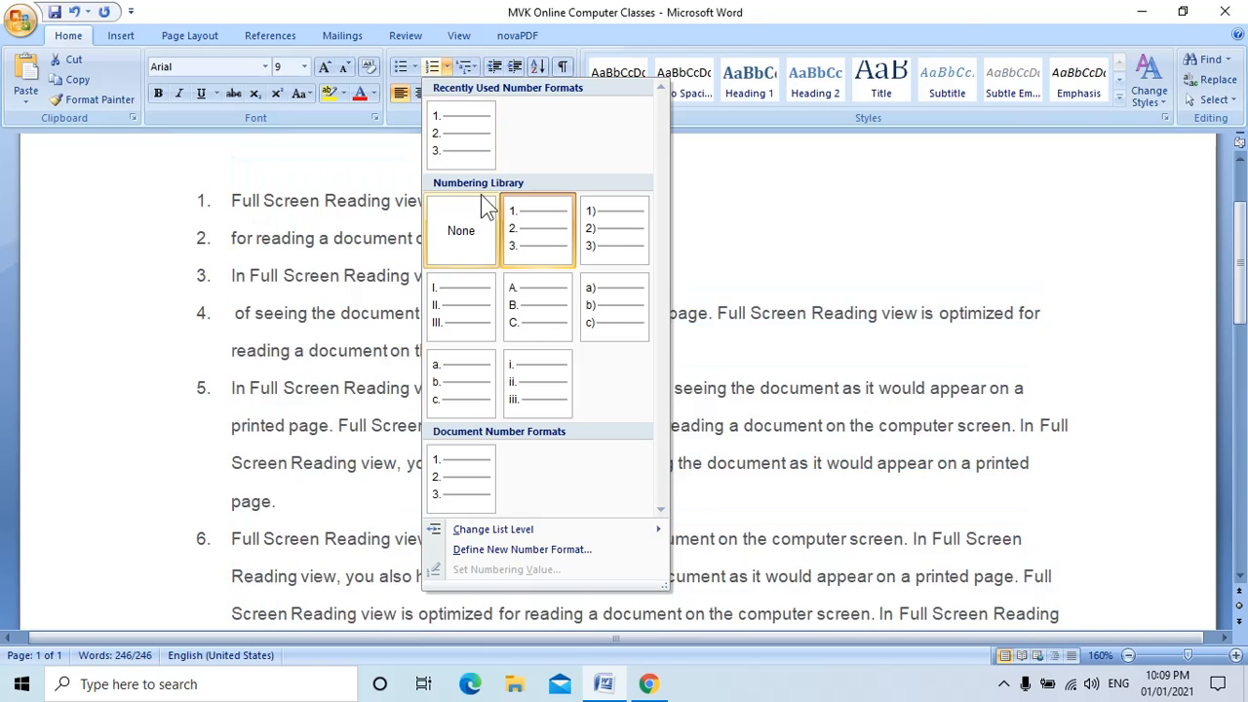
{"action": "left_click", "coordinate": [474, 217]}
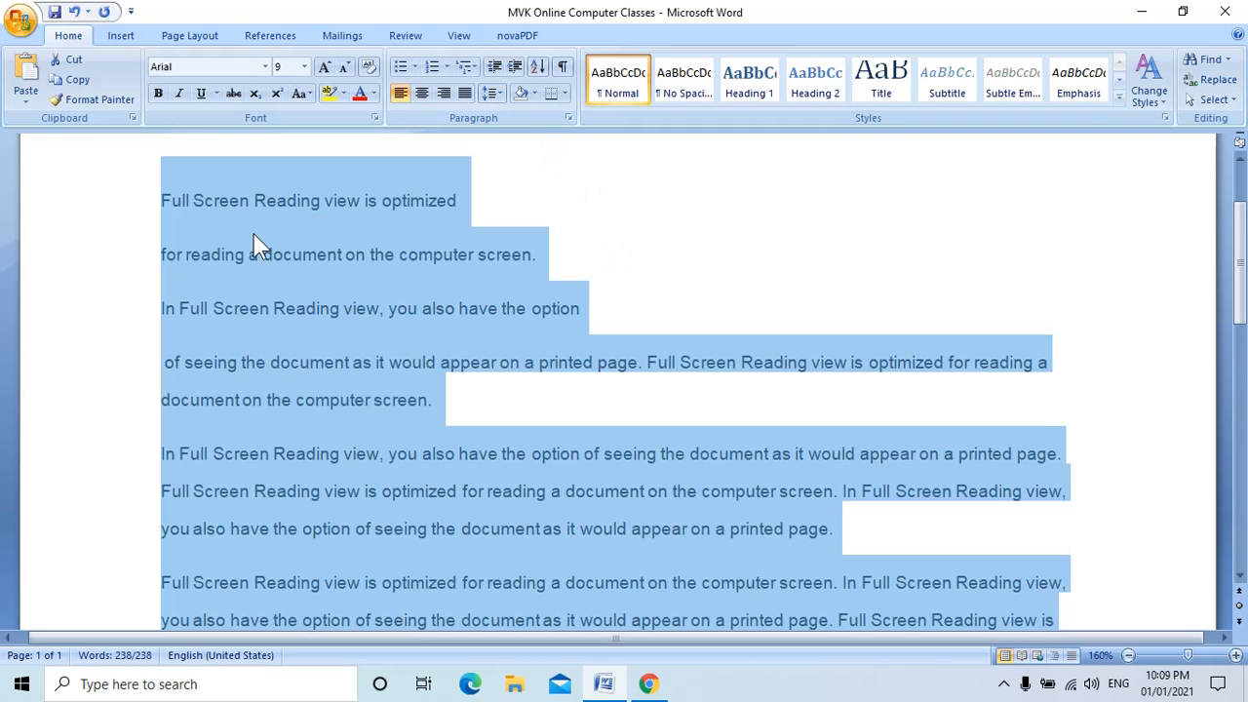
{"action": "left_click", "coordinate": [194, 206]}
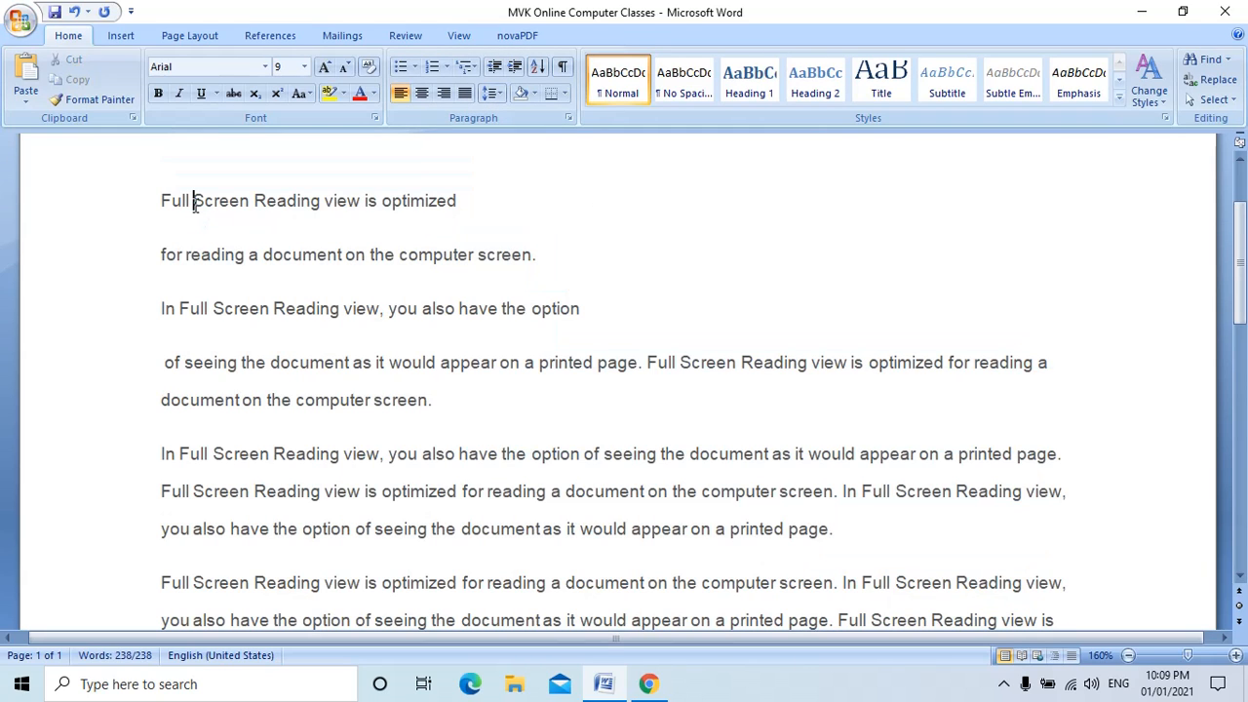
- Indent the second paragraph by one tab level, and the third and fourth paragraphs by two tab levels each
{"action": "left_click", "coordinate": [161, 256]}
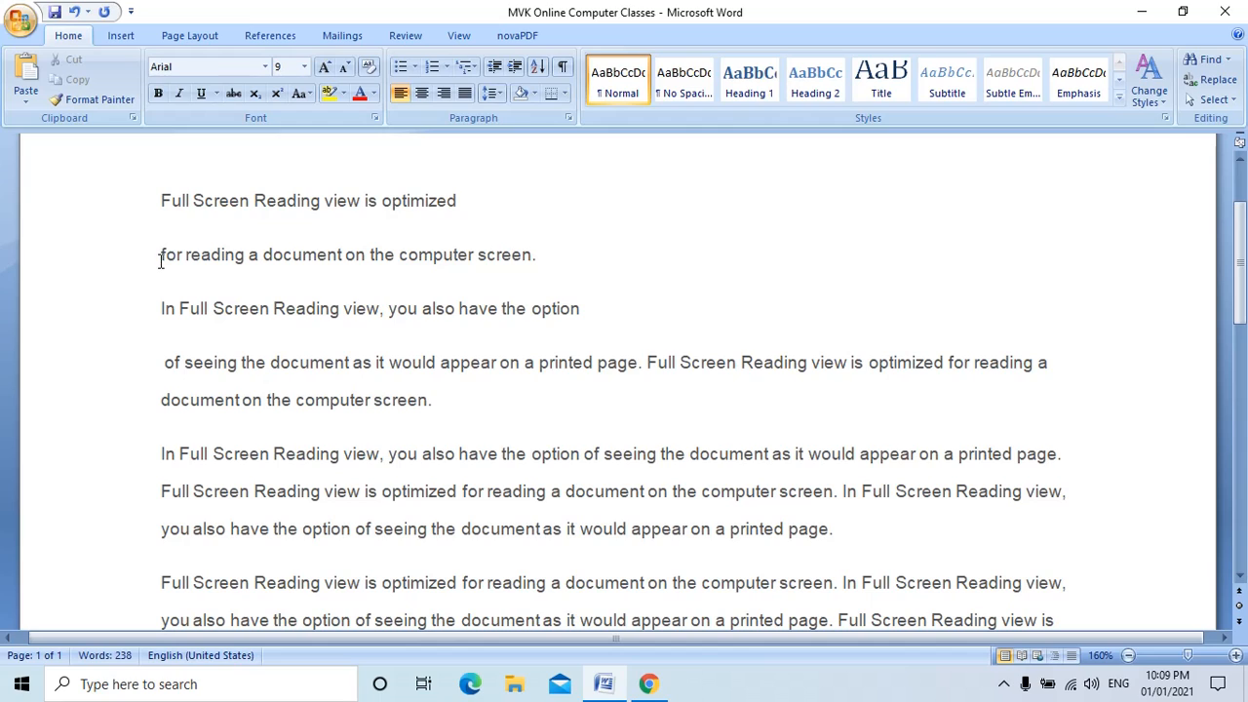
{"action": "key", "text": "Tab"}
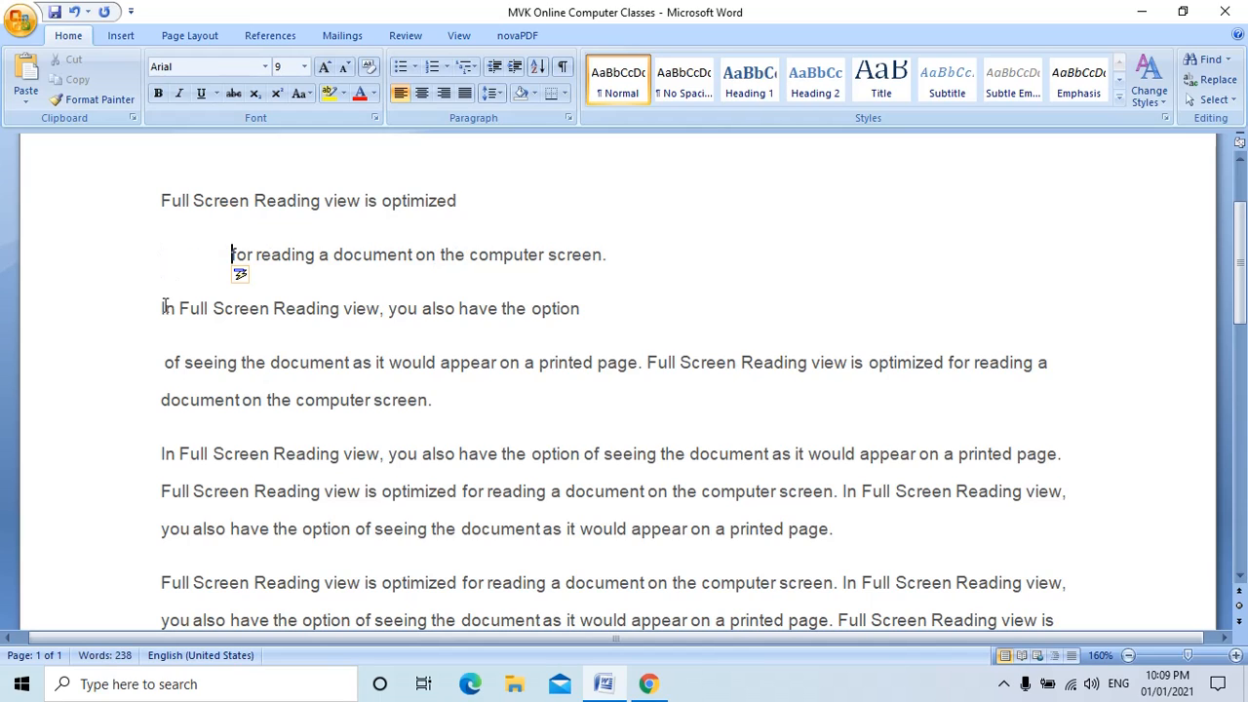
{"action": "left_click", "coordinate": [161, 308]}
{"action": "key", "text": "Tab"}
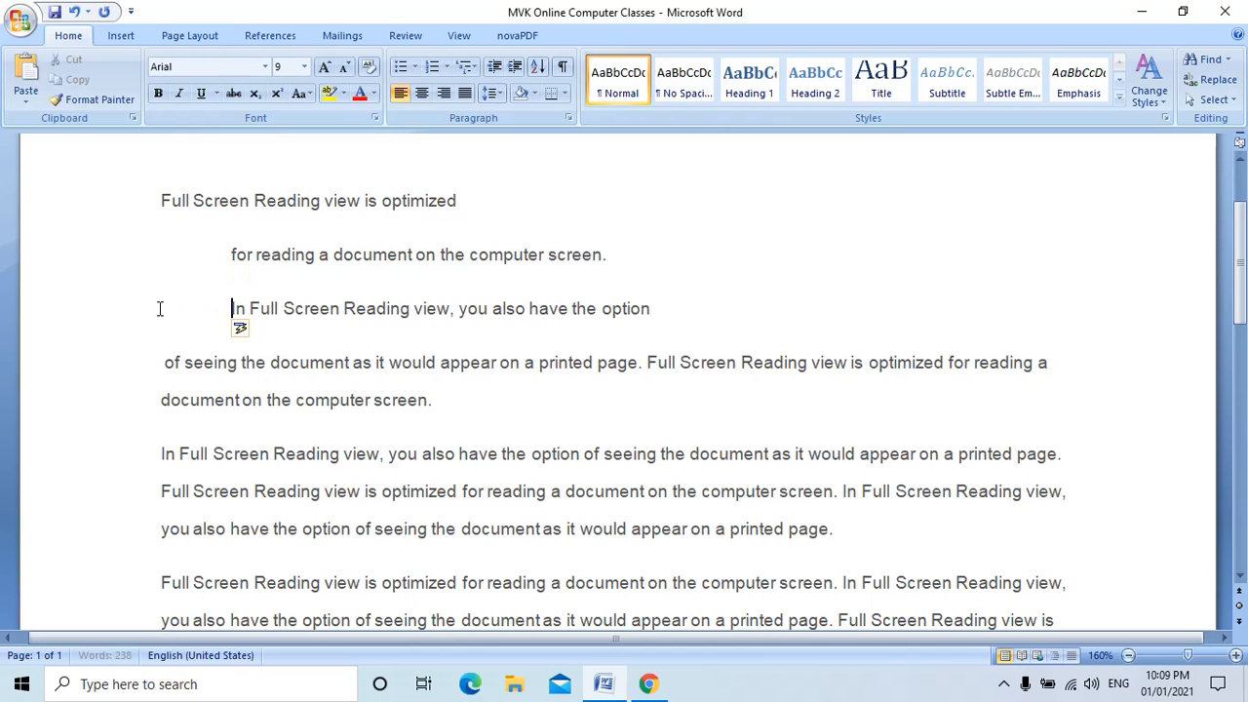
{"action": "key", "text": "Tab"}
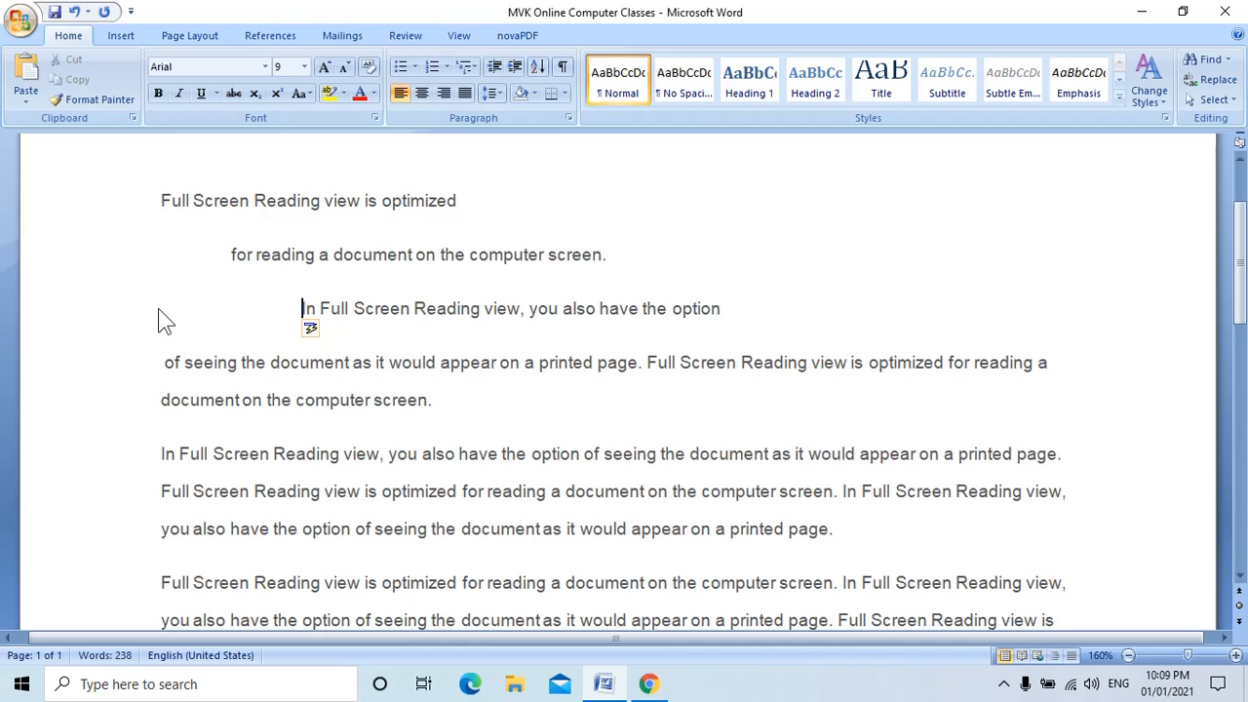
{"action": "left_click", "coordinate": [164, 363]}
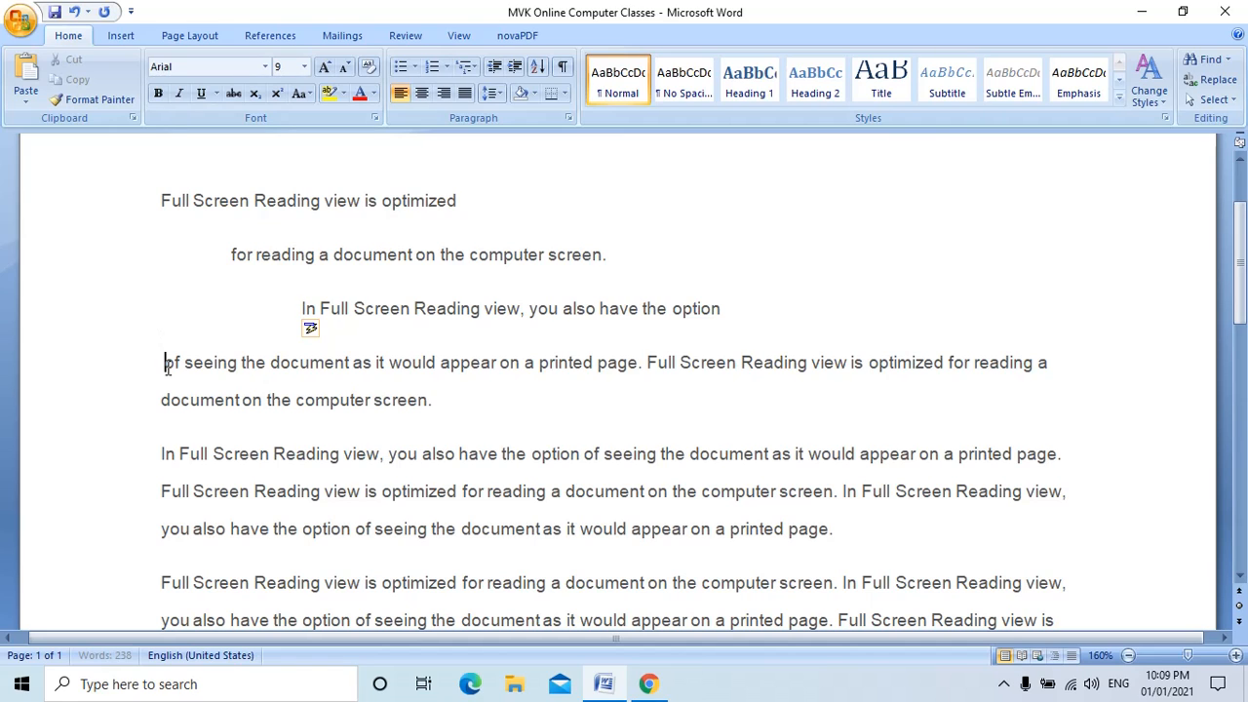
{"action": "key", "text": "Tab"}
{"action": "key", "text": "Tab"}
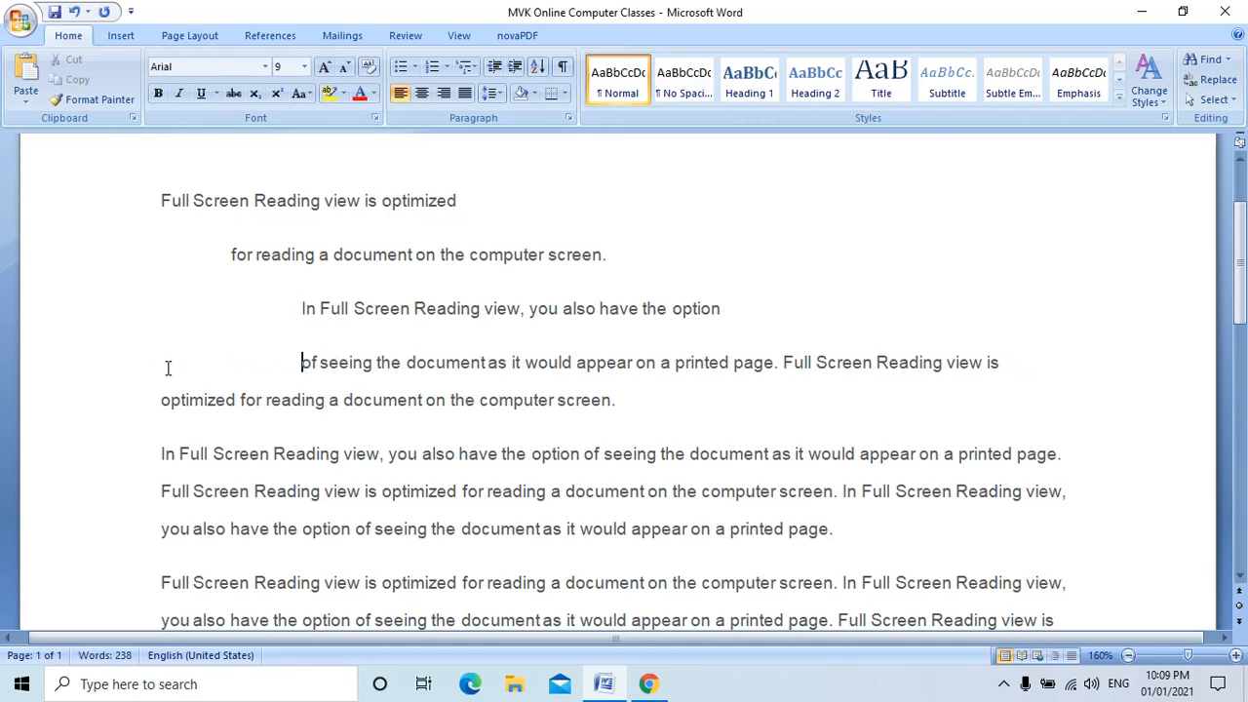
- Split the fourth paragraph after "printed page." and indent the new paragraph by two tab levels
{"action": "left_click", "coordinate": [781, 372]}
{"action": "key", "text": "Return"}
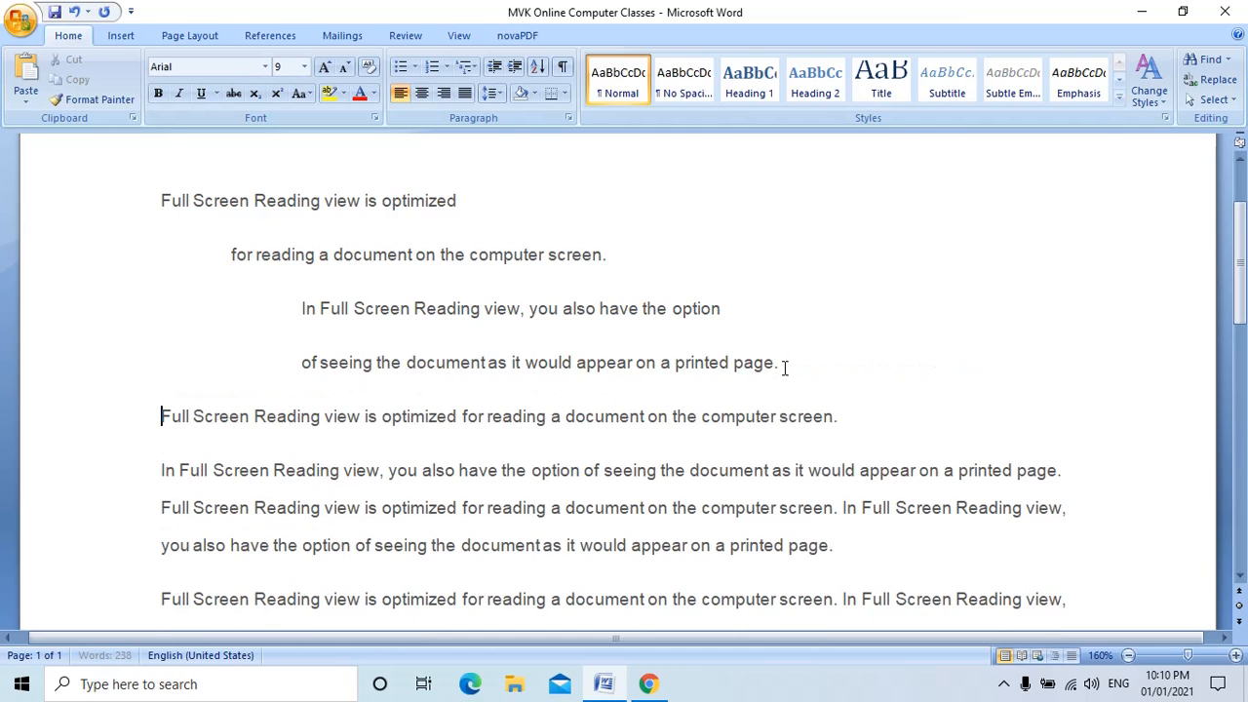
{"action": "key", "text": "Tab"}
{"action": "key", "text": "Tab"}
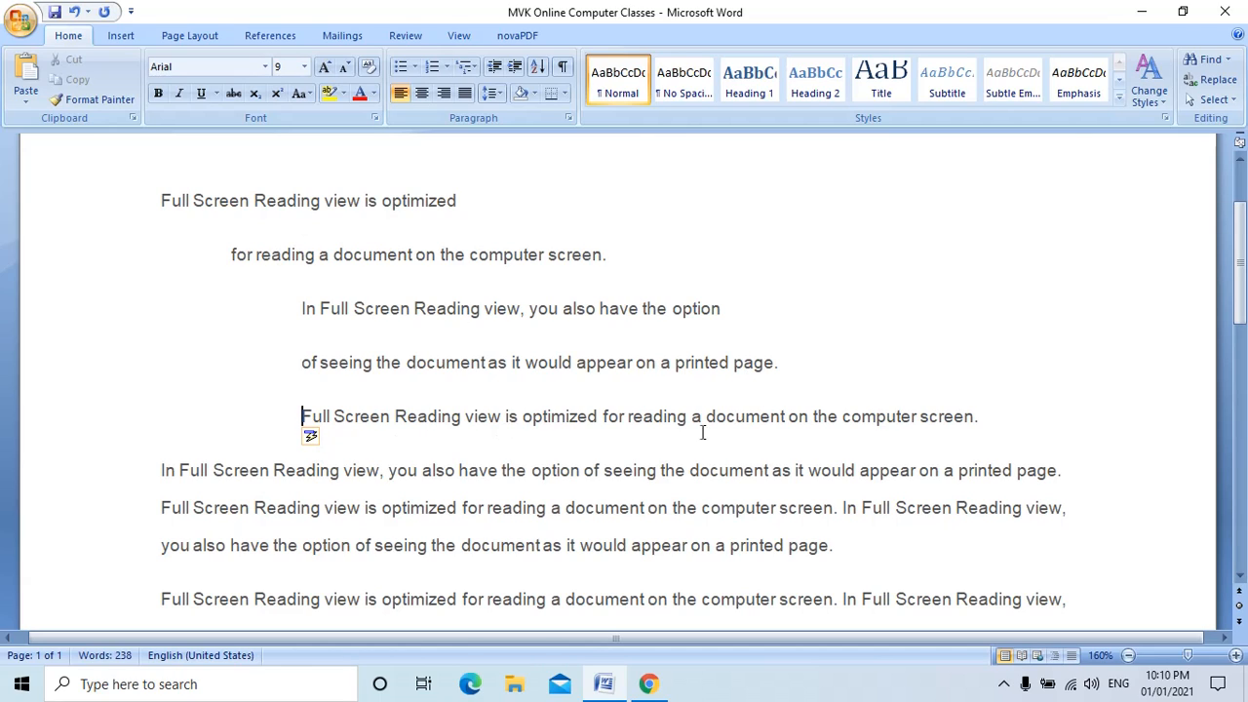
- Split the sixth paragraph after "seeing the document as" and indent its first part by one tab level
{"action": "left_click", "coordinate": [797, 470]}
{"action": "key", "text": "Return"}
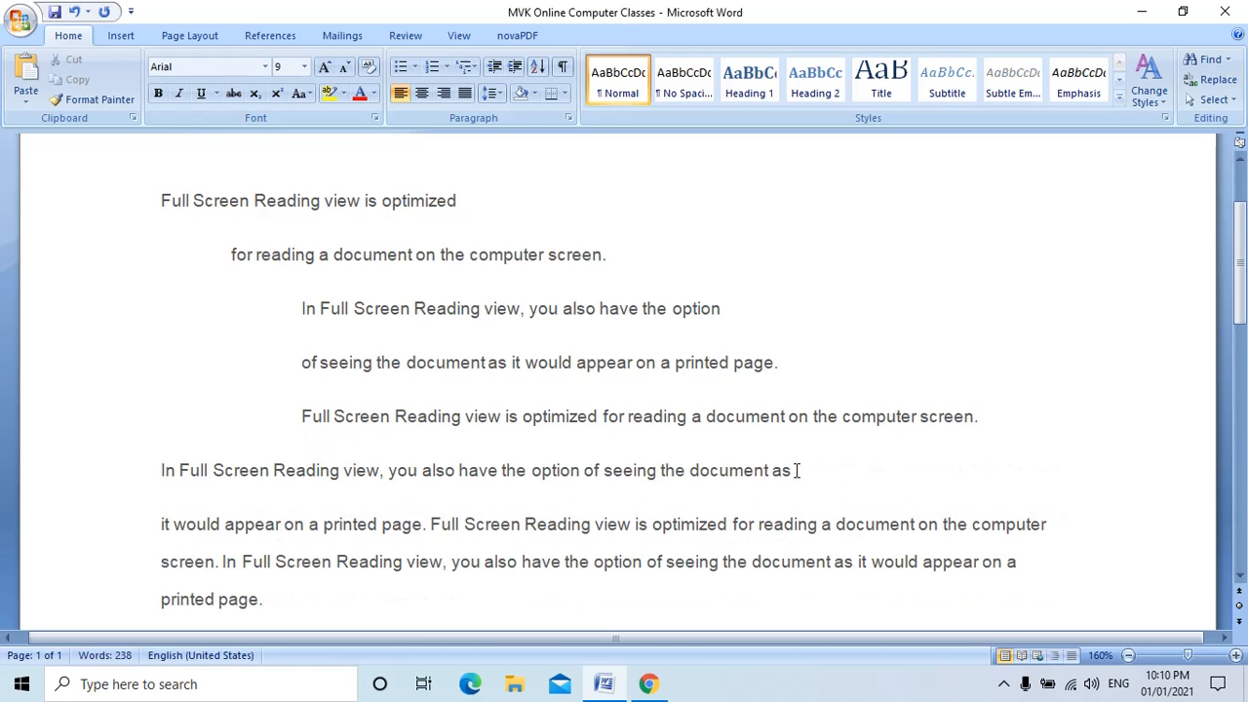
{"action": "left_click", "coordinate": [161, 471]}
{"action": "key", "text": "Return"}
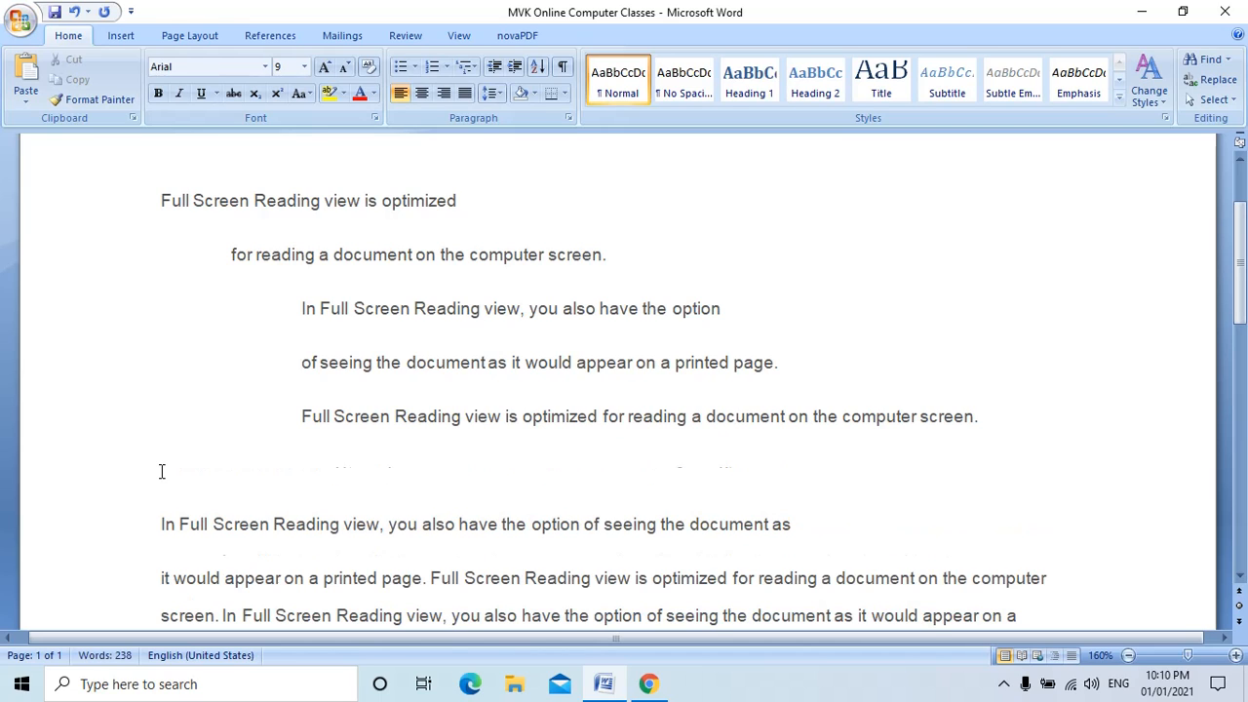
{"action": "key", "text": "BackSpace"}
{"action": "key", "text": "Tab"}
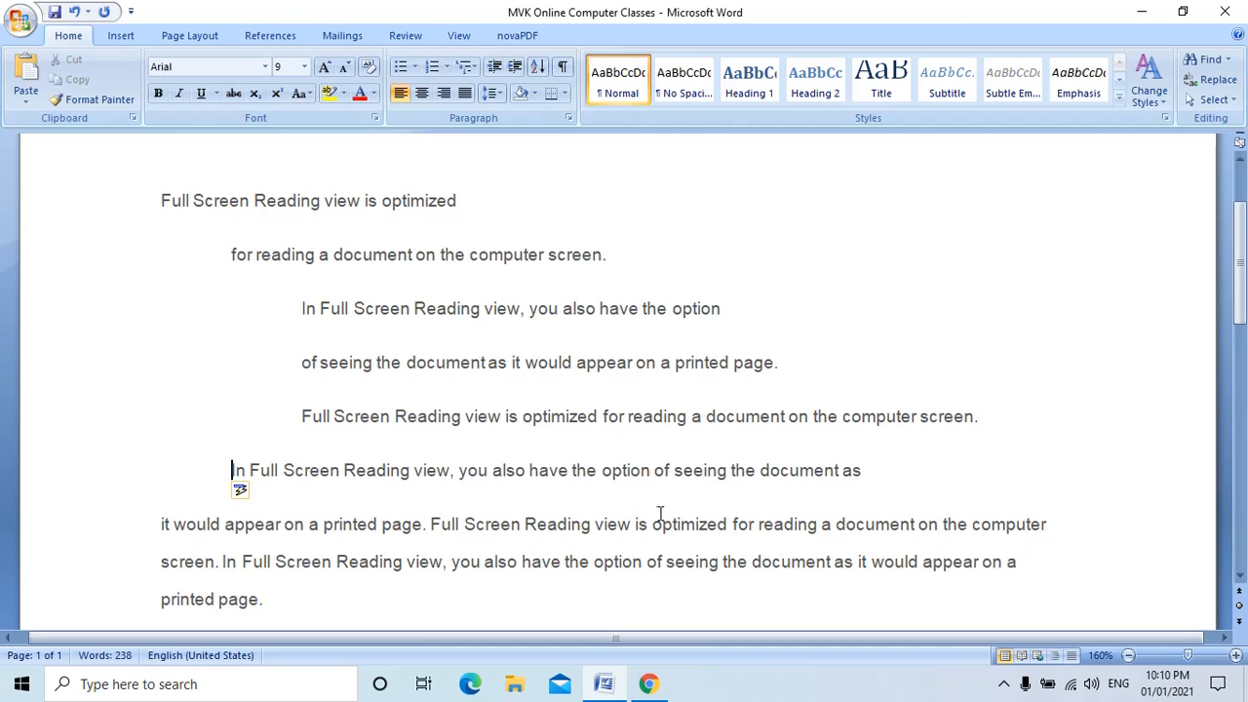
- Separate "it would appear on a printed page." into its own paragraph and indent it by one tab level
{"action": "left_click", "coordinate": [432, 523]}
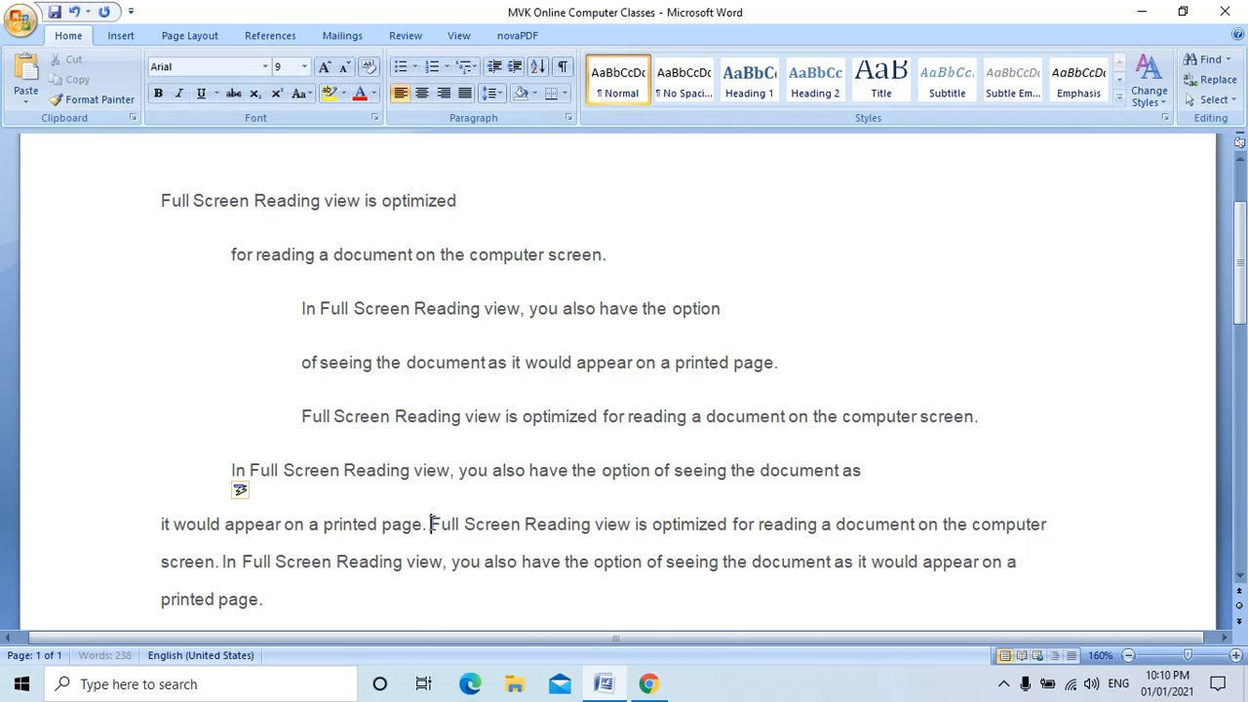
{"action": "key", "text": "Return"}
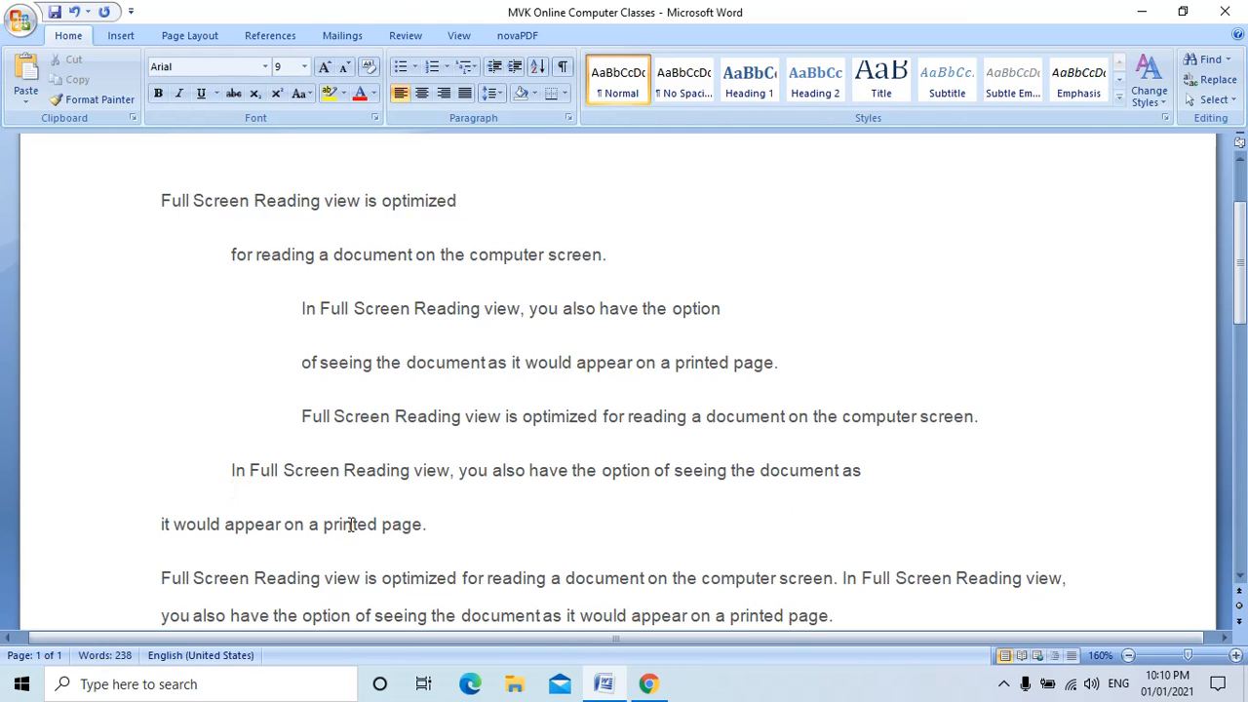
{"action": "left_click", "coordinate": [157, 523]}
{"action": "key", "text": "Tab"}
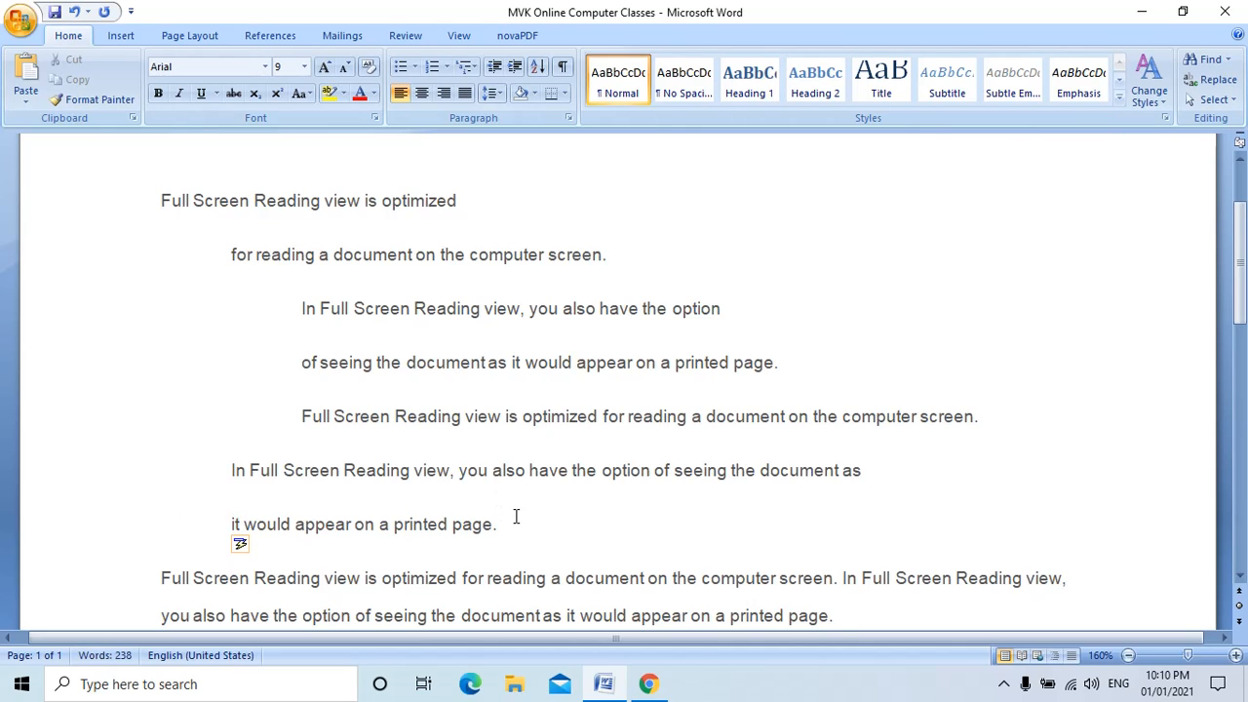
- Apply the 1), a), i) multilevel list style to the whole document
{"action": "key", "text": "ctrl+a"}
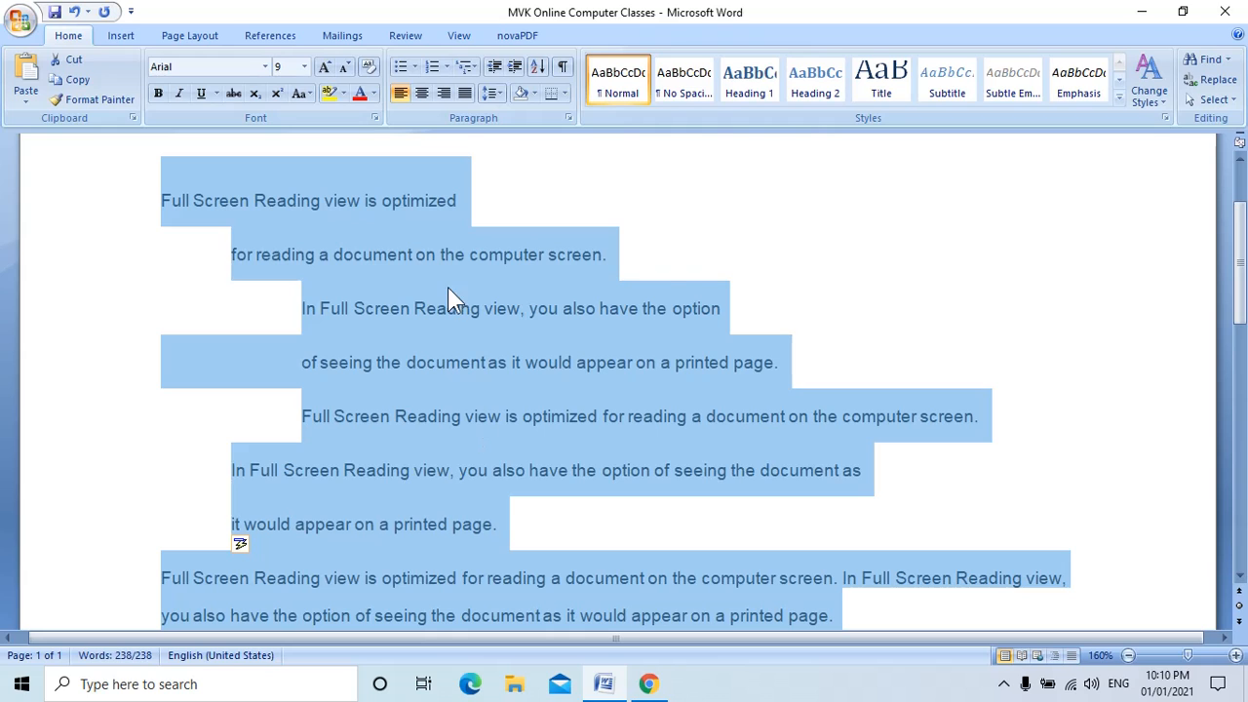
{"action": "left_click", "coordinate": [477, 64]}
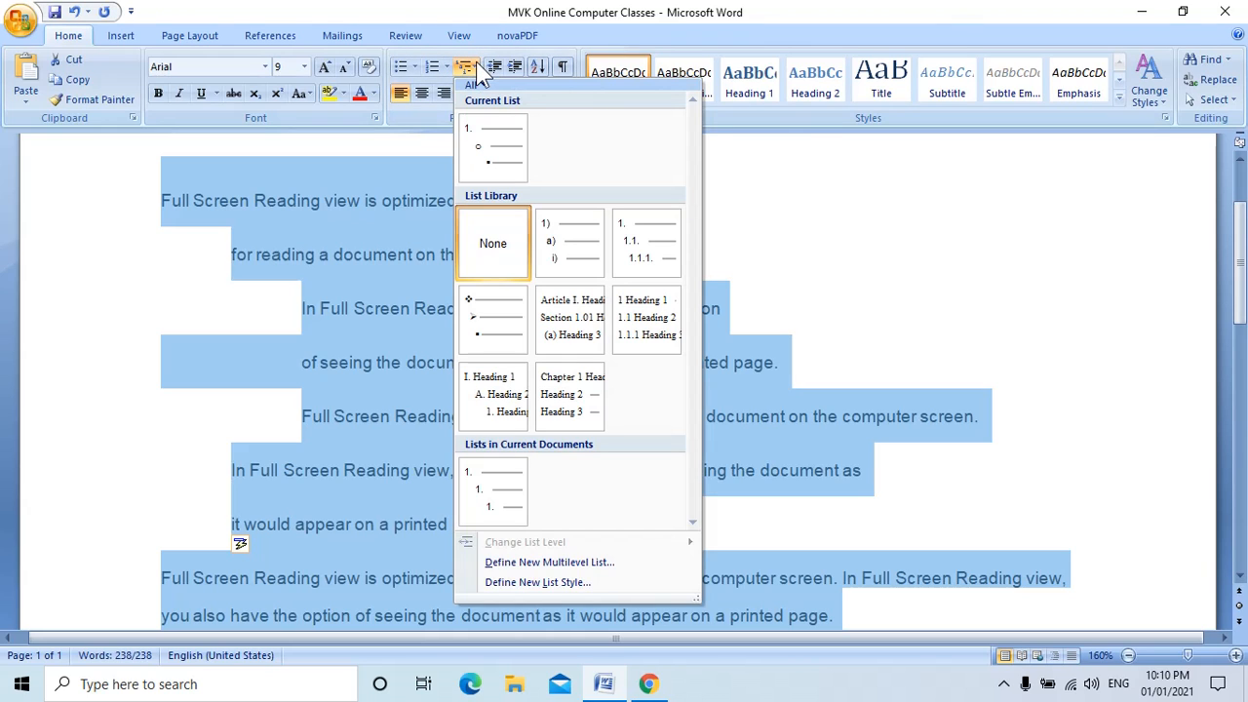
{"action": "mouse_move", "coordinate": [538, 237]}
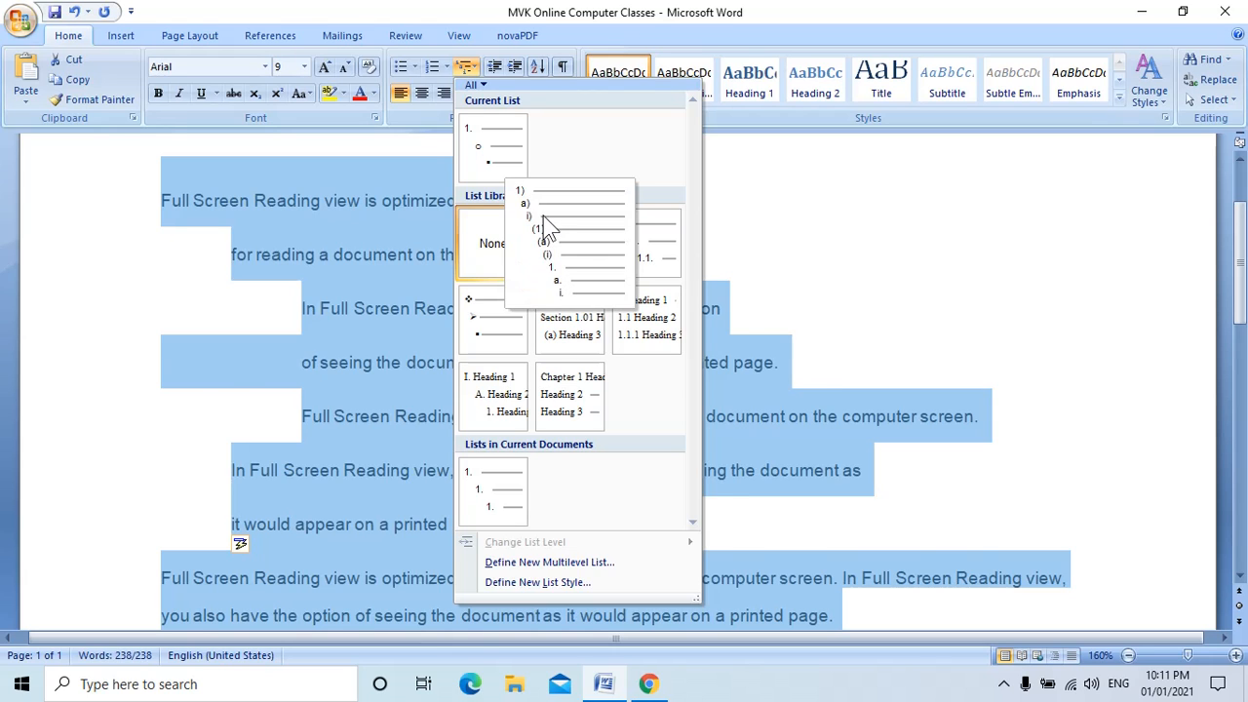
{"action": "left_click", "coordinate": [548, 227]}
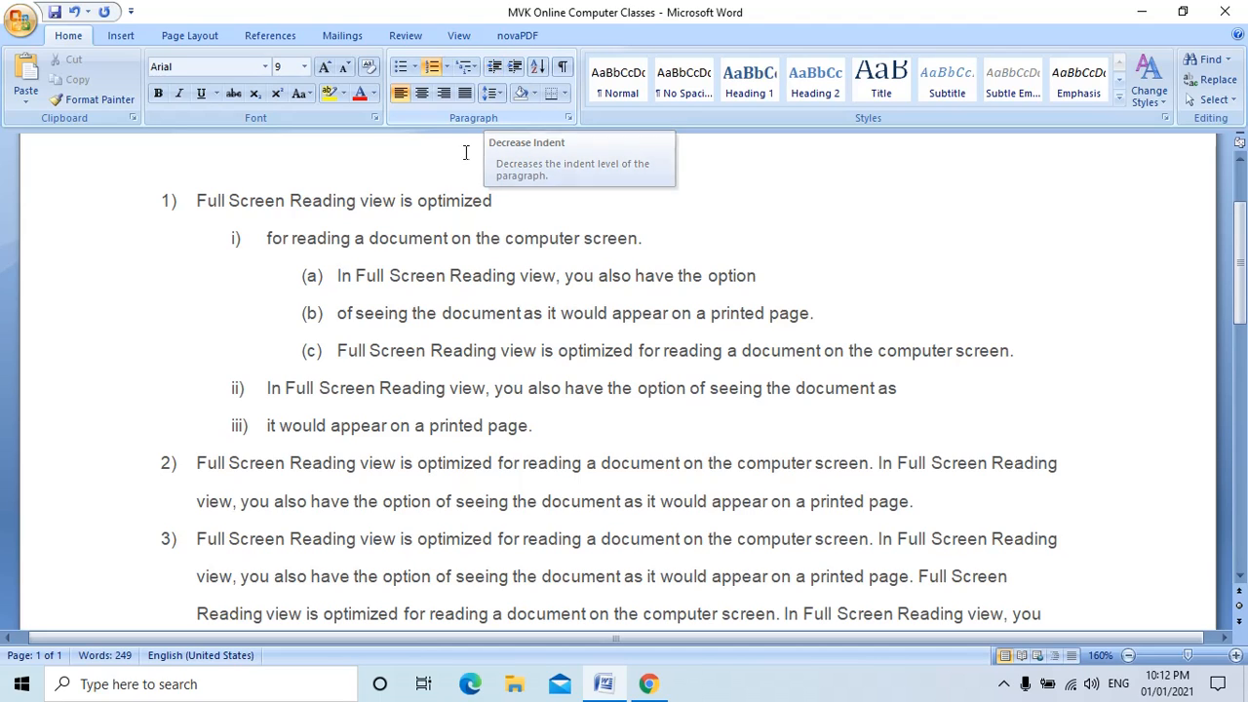
- Decrease the indent of list item (c) until it becomes main item 2), and increase it again by one level to b)
{"action": "key", "text": "Down"}
{"action": "key", "text": "Down"}
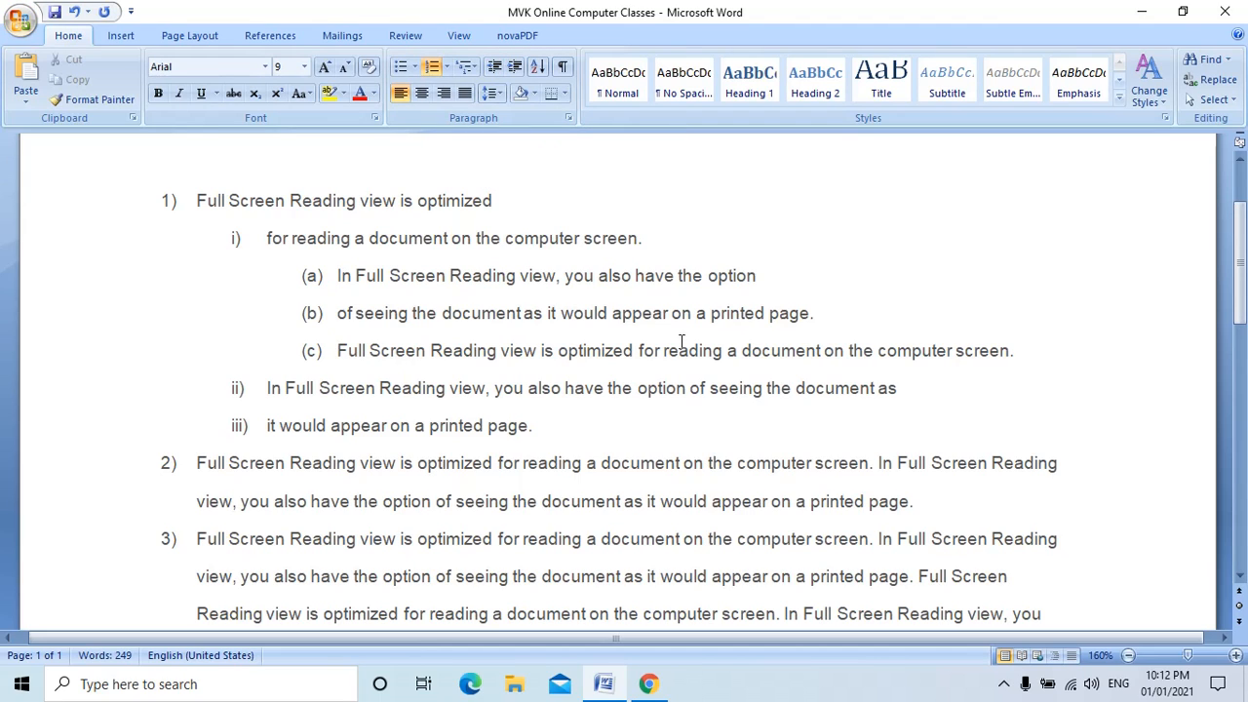
{"action": "left_click", "coordinate": [1032, 353], "text": "shift"}
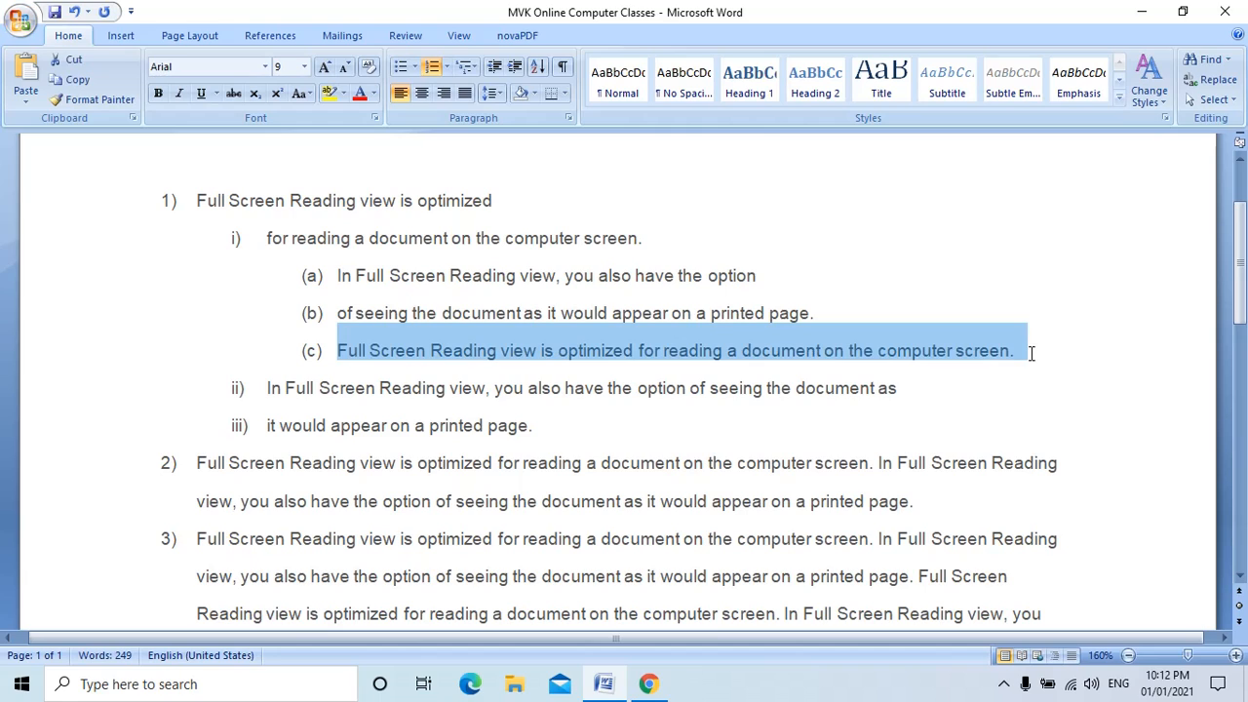
{"action": "left_click", "coordinate": [499, 66]}
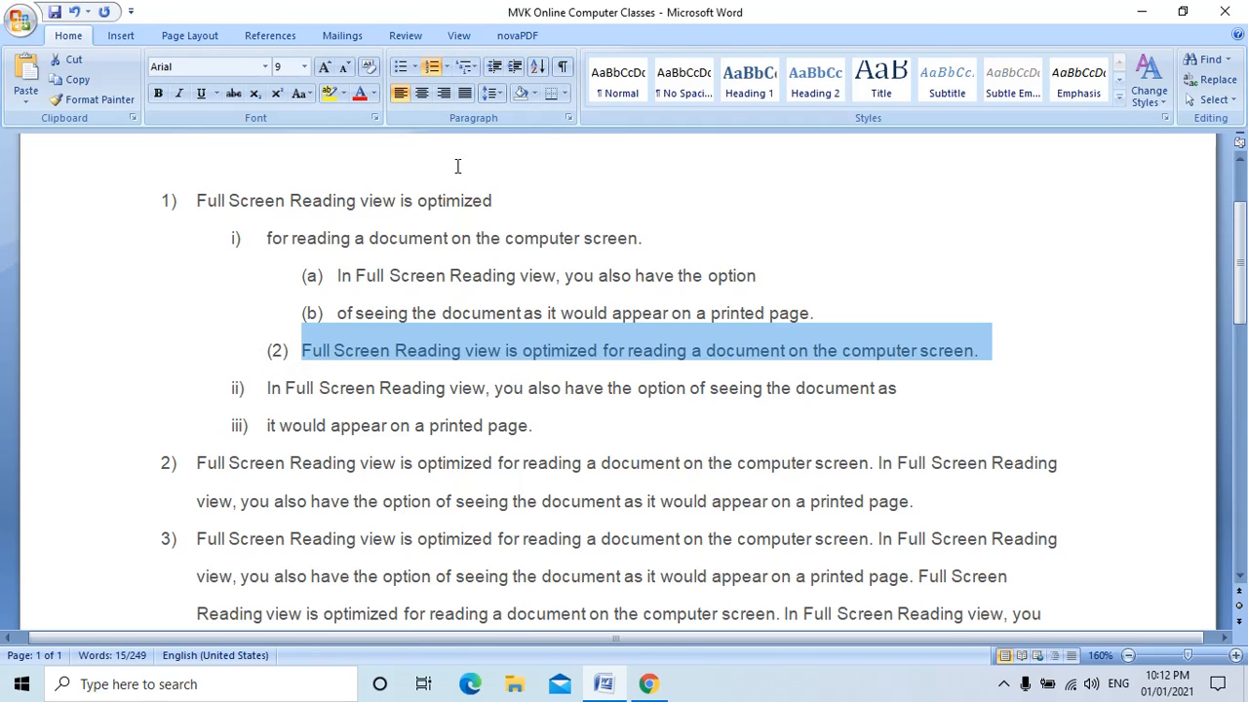
{"action": "left_click", "coordinate": [497, 64]}
{"action": "left_click", "coordinate": [497, 64]}
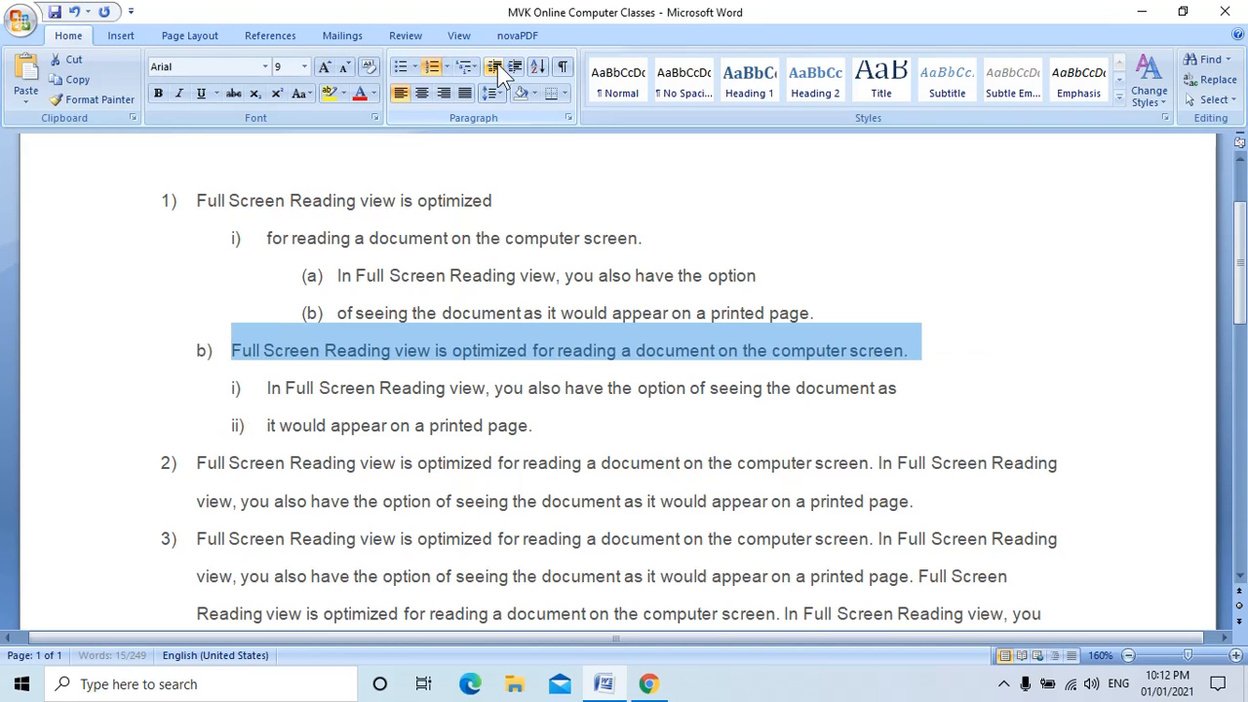
{"action": "left_click", "coordinate": [497, 63]}
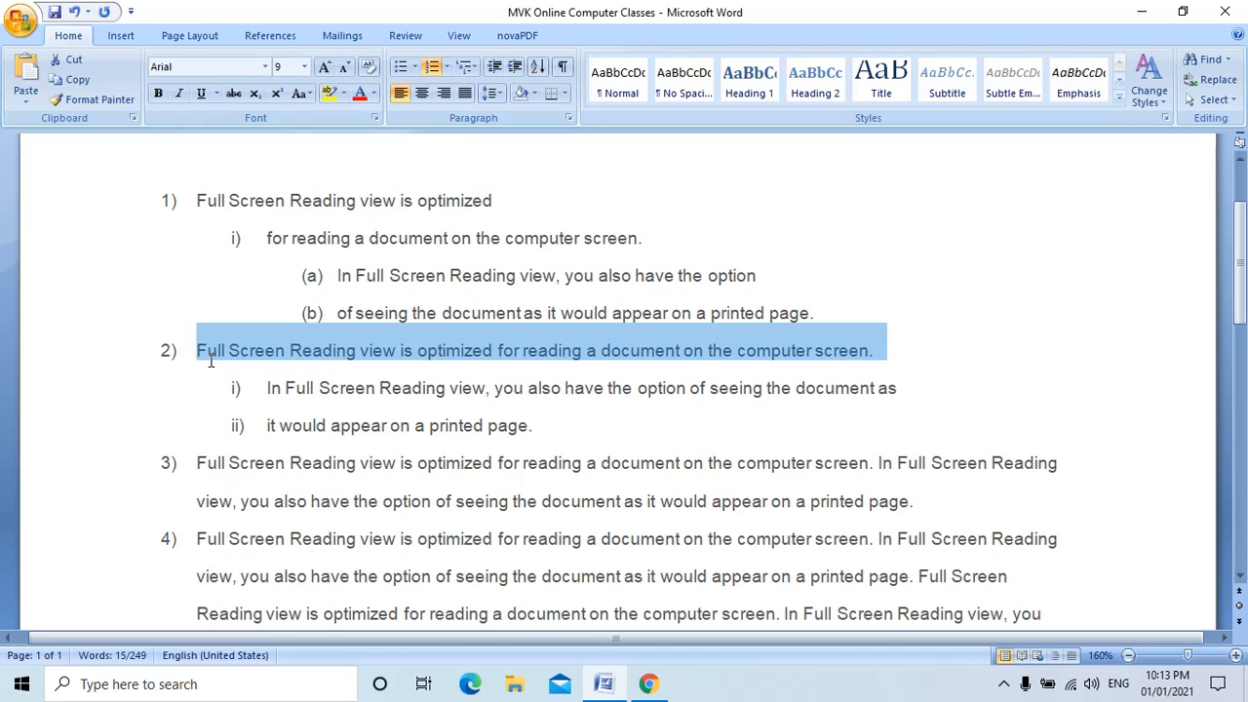
{"action": "left_click", "coordinate": [517, 72]}
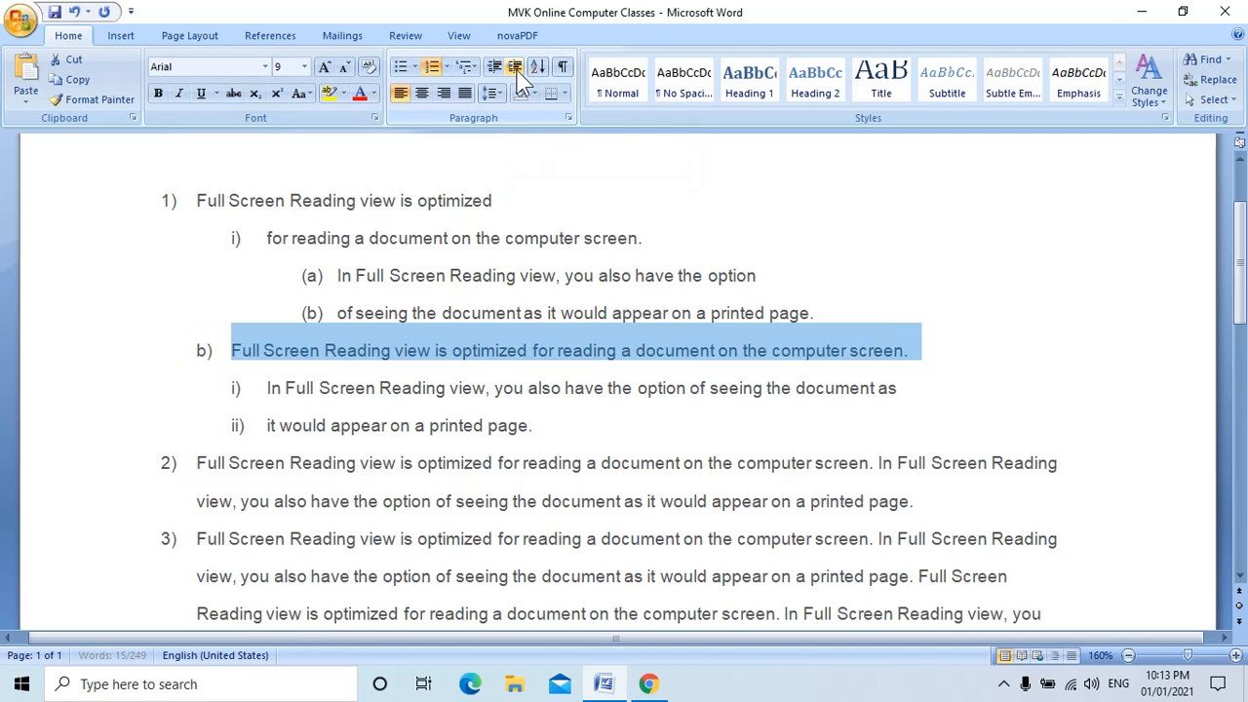
- Increase the indent of list item b) until it becomes sub-item (c) below item (b)
{"action": "left_click", "coordinate": [517, 72]}
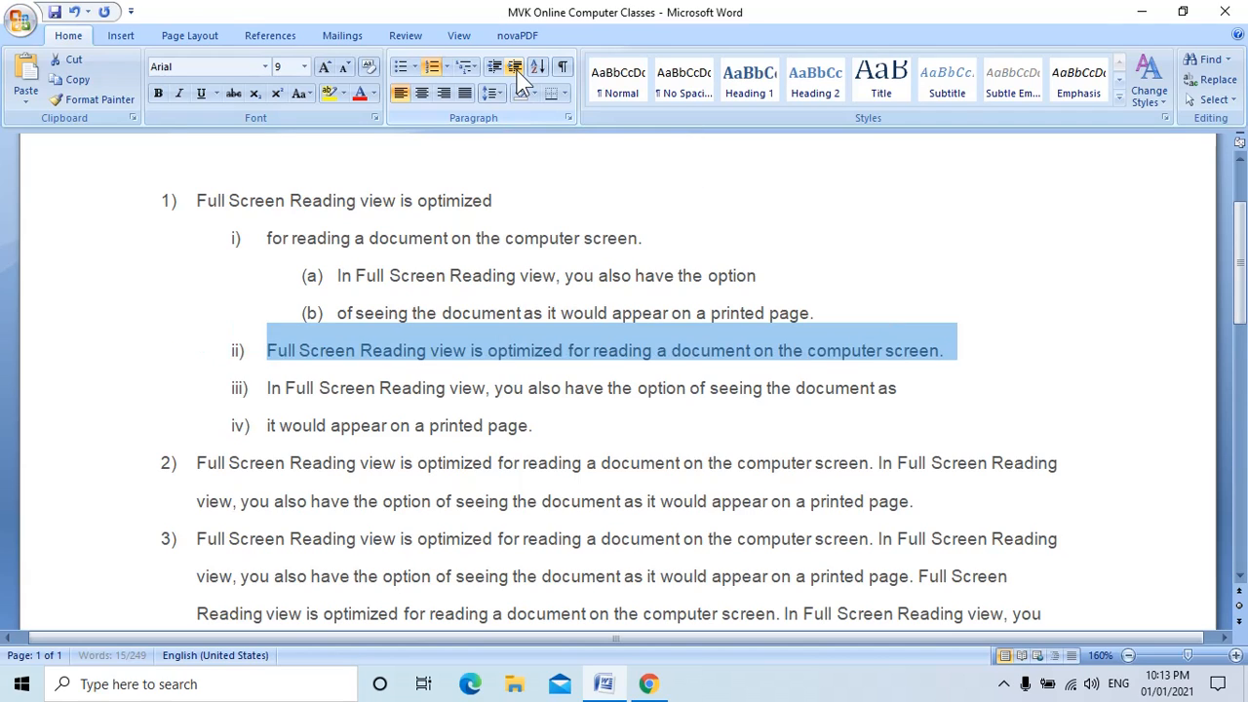
{"action": "left_click", "coordinate": [516, 73]}
{"action": "left_click", "coordinate": [516, 73]}
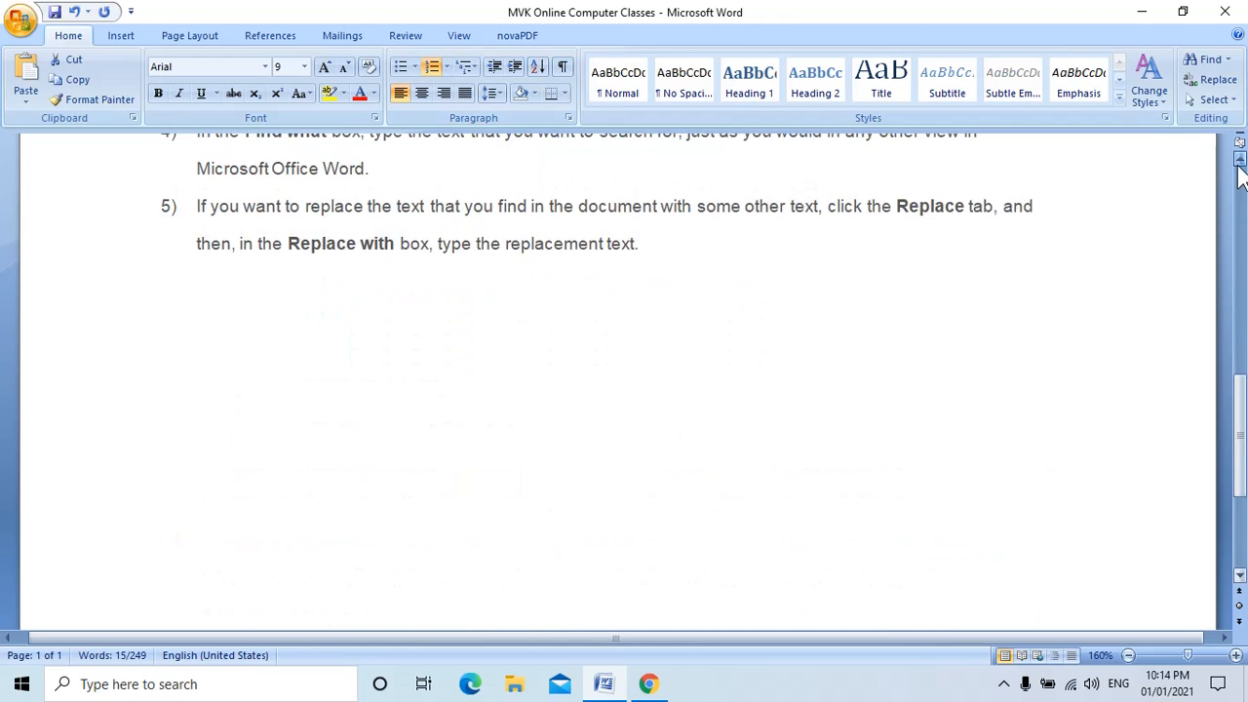
- End the numbered list after item 5) and start an unnumbered line below it
{"action": "left_click", "coordinate": [1240, 162]}
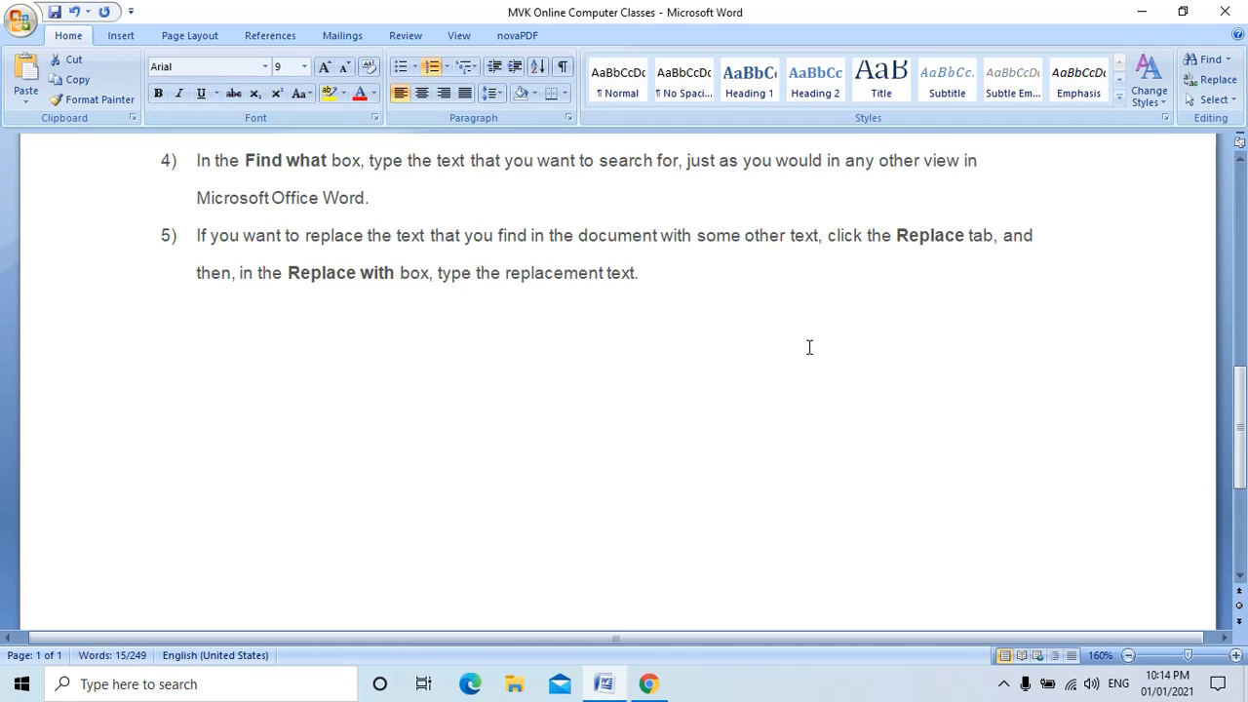
{"action": "left_click", "coordinate": [771, 272]}
{"action": "key", "text": "Return"}
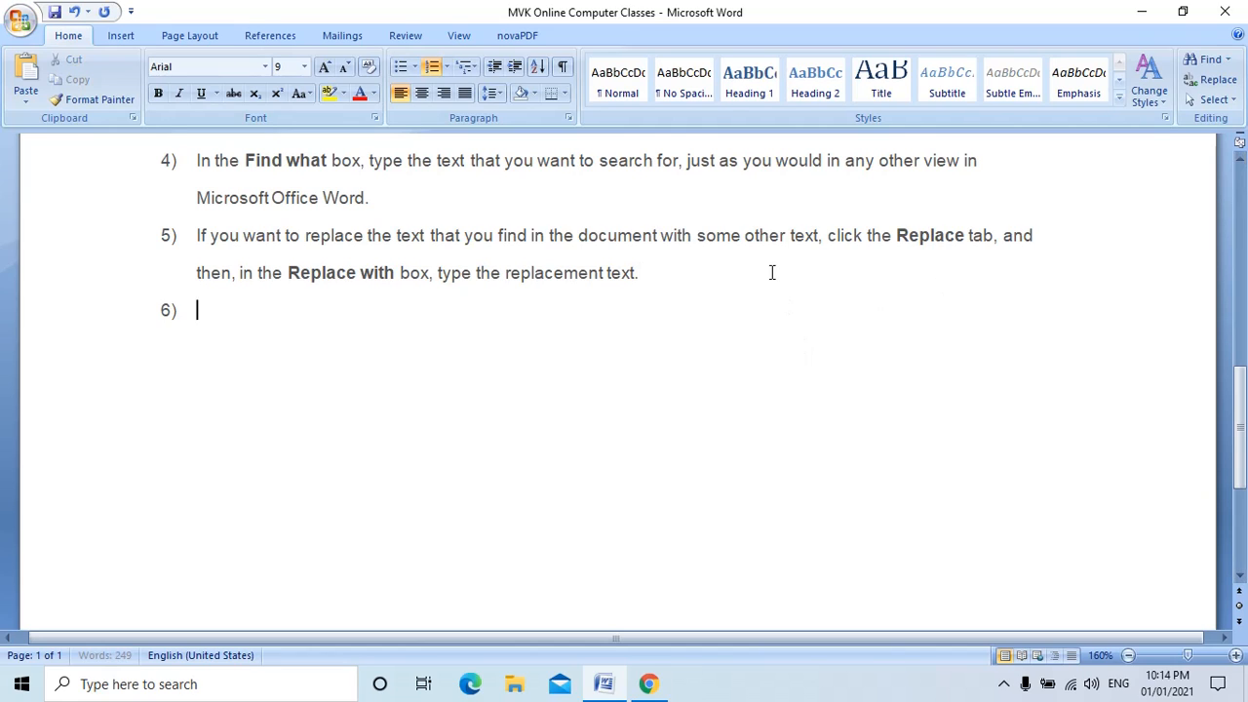
{"action": "key", "text": "Return"}
{"action": "key", "text": "Return"}
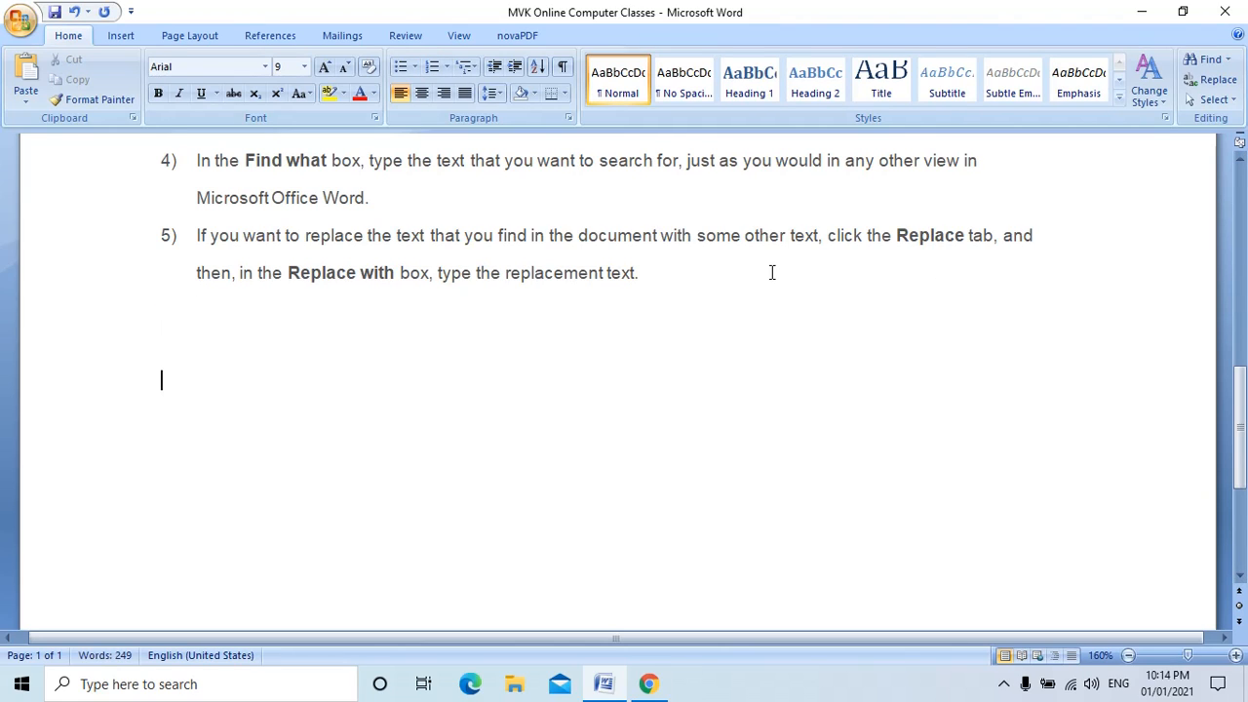
- Enter six sample first names, each on its own line, below the numbered list
{"action": "type", "text": "Ajay"}
{"action": "key", "text": "Return"}
{"action": "type", "text": "V"}
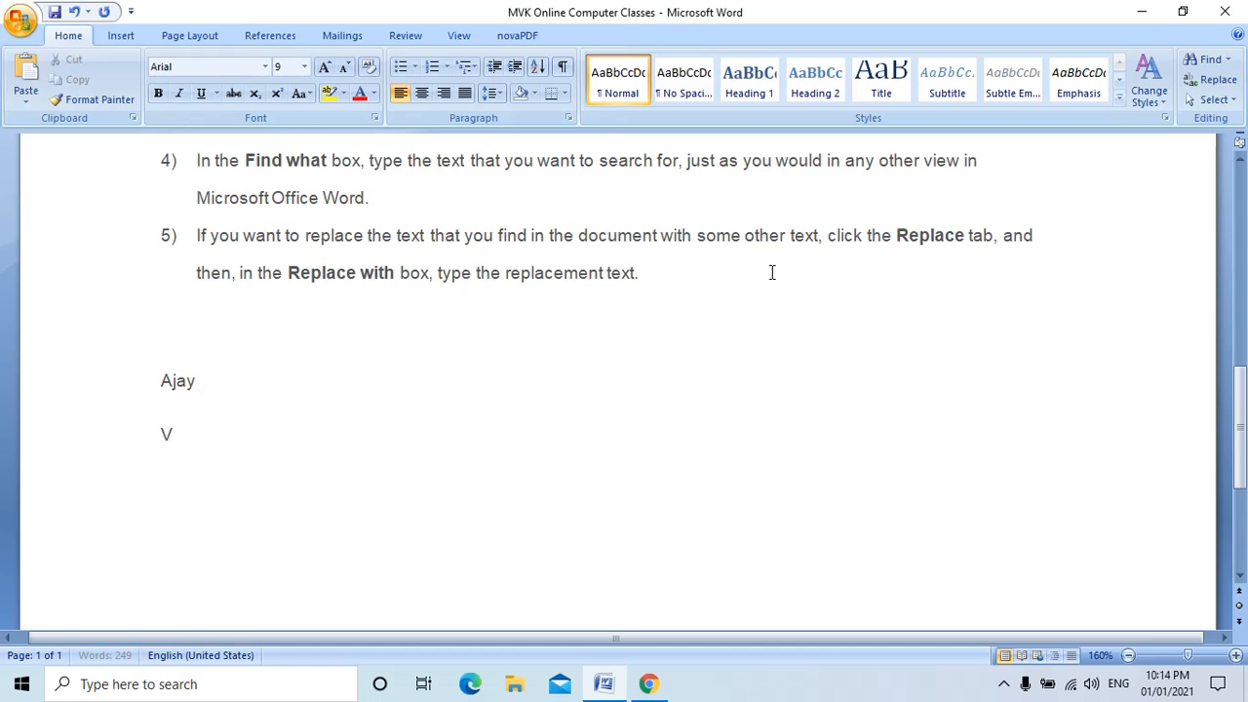
{"action": "type", "text": "ijay"}
{"action": "key", "text": "Return"}
{"action": "type", "text": "S"}
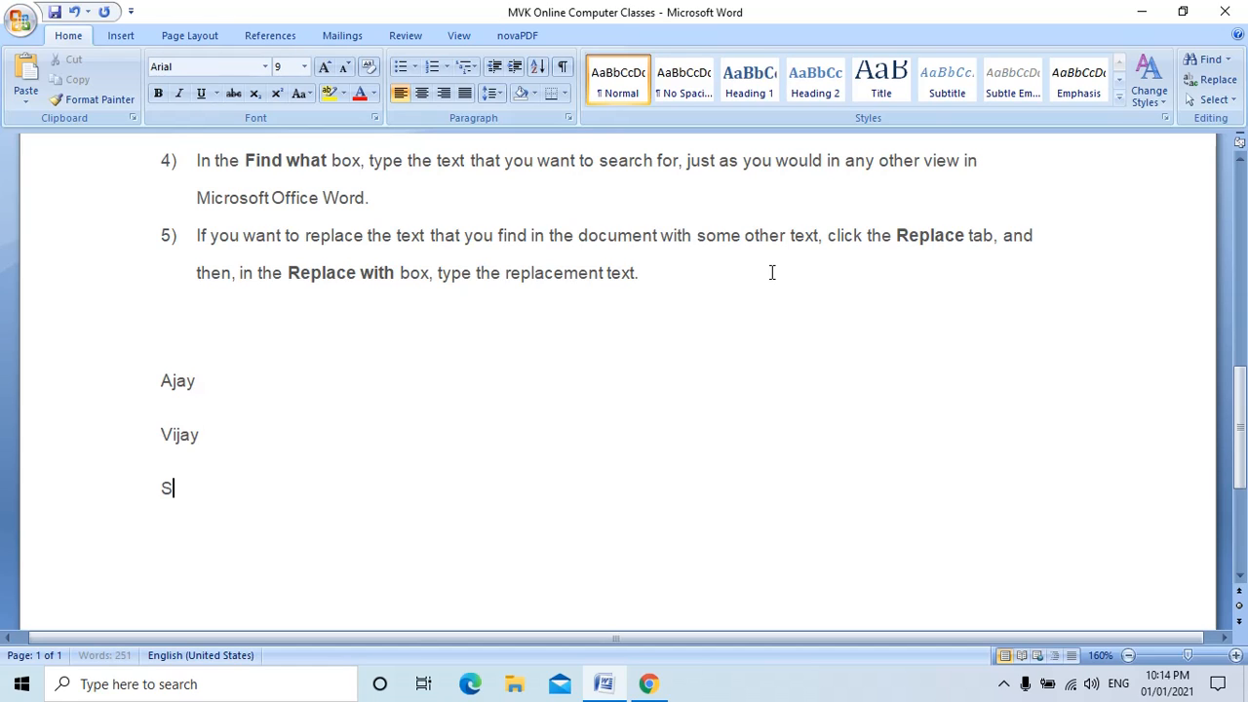
{"action": "type", "text": "Uresh"}
{"action": "key", "text": "Return"}
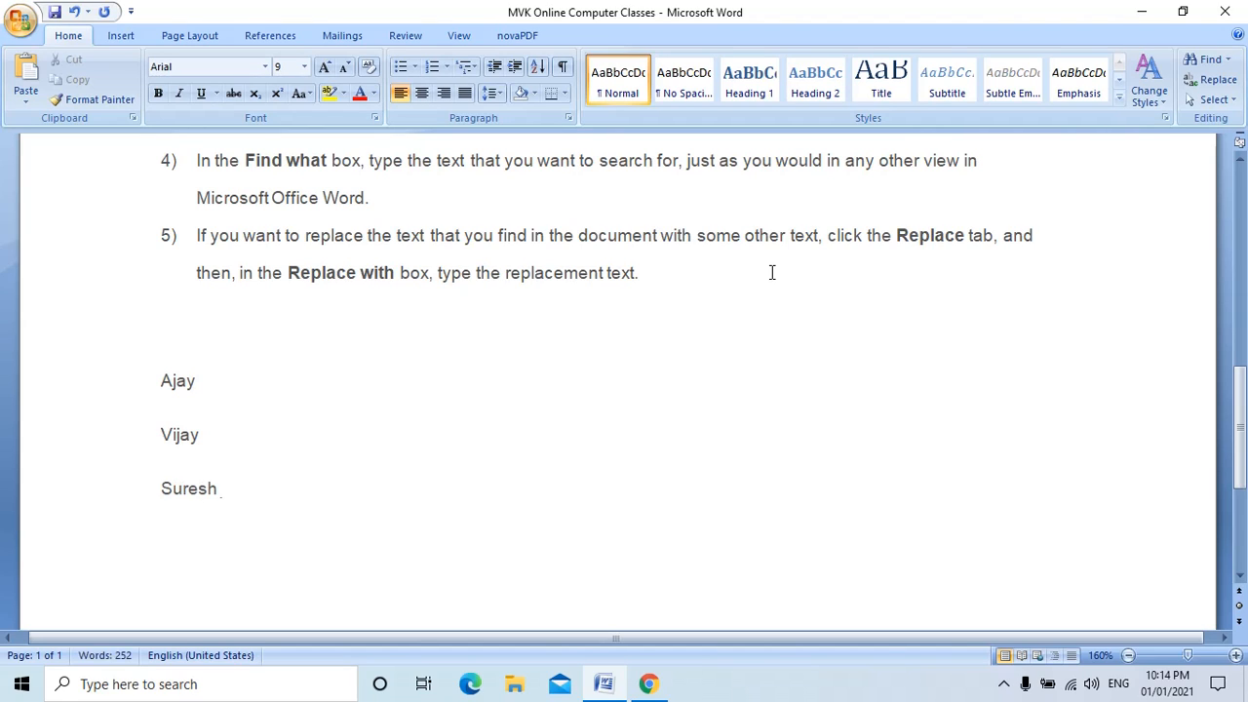
{"action": "type", "text": "Ramesh"}
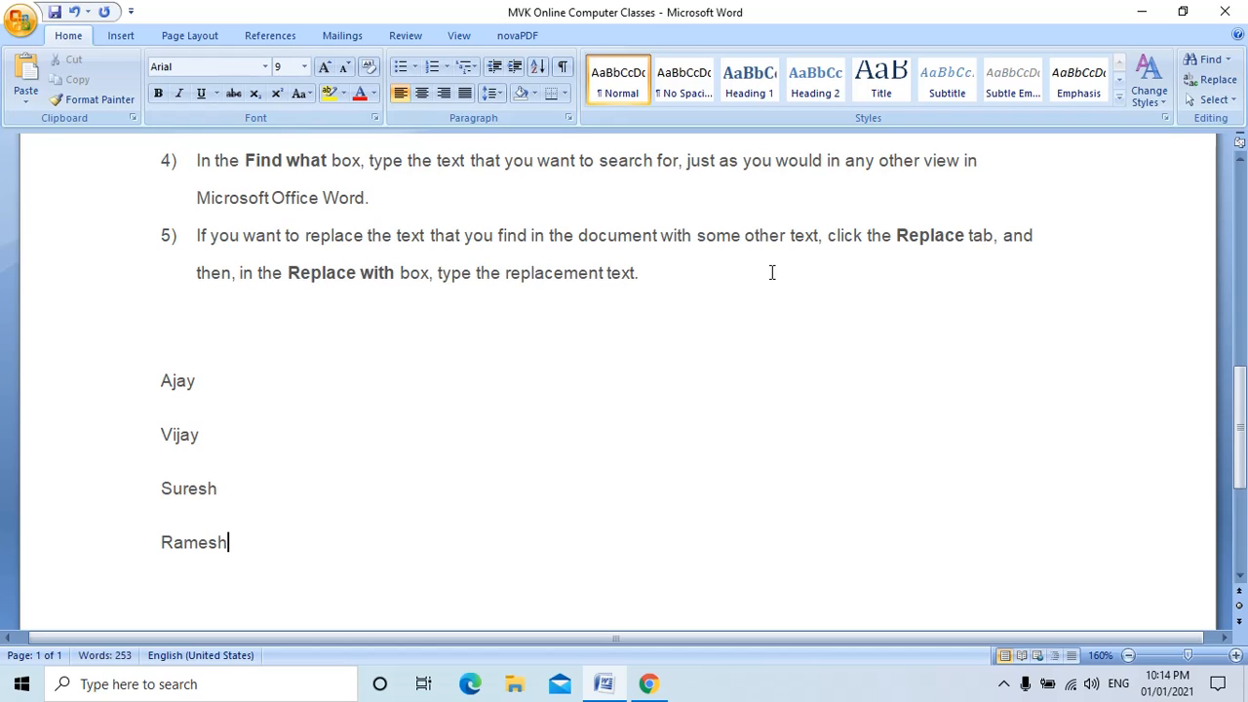
{"action": "key", "text": "Return"}
{"action": "type", "text": "dinesh"}
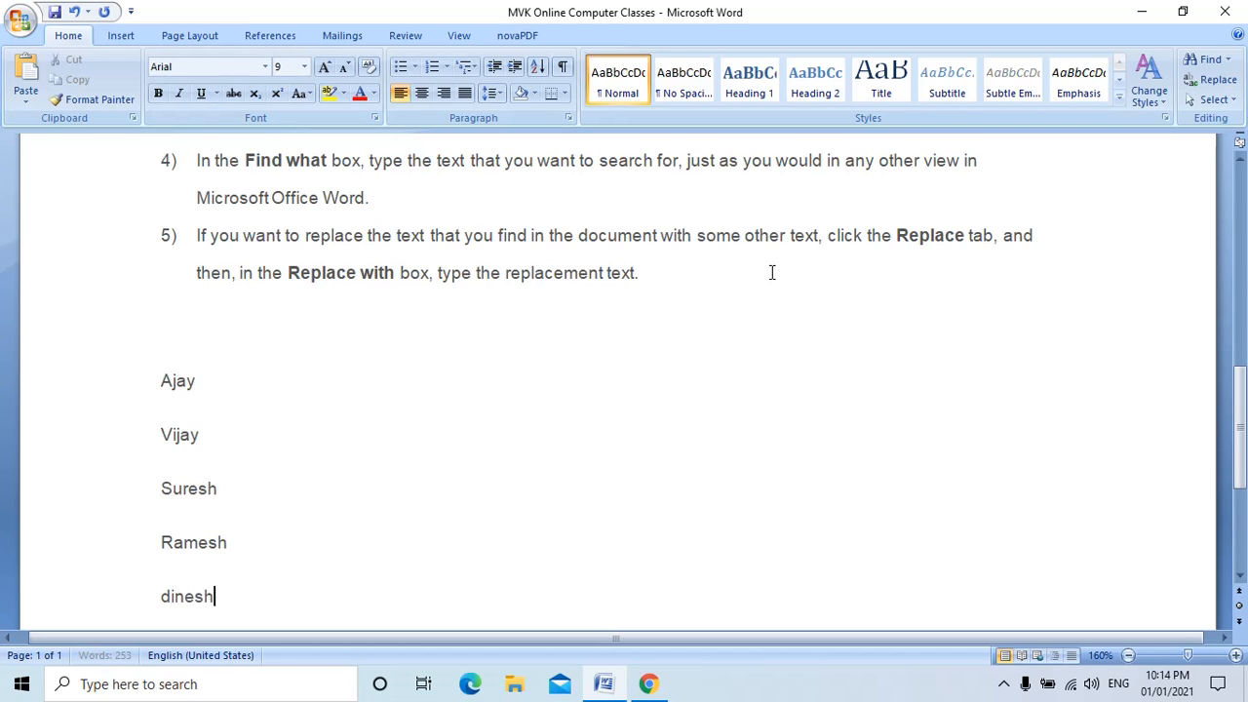
{"action": "key", "text": "Return"}
{"action": "type", "text": "Ganesh"}
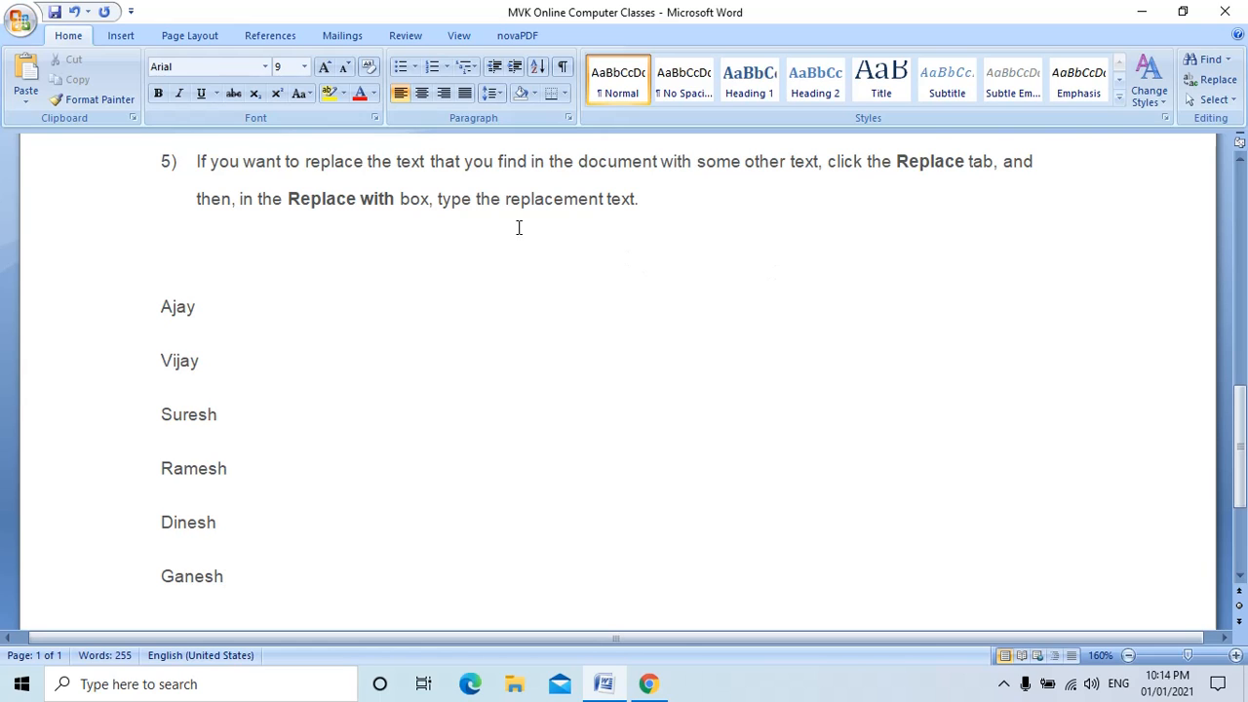
- Sort the six names by paragraphs as text in ascending order
{"action": "left_click", "coordinate": [156, 306], "text": "shift"}
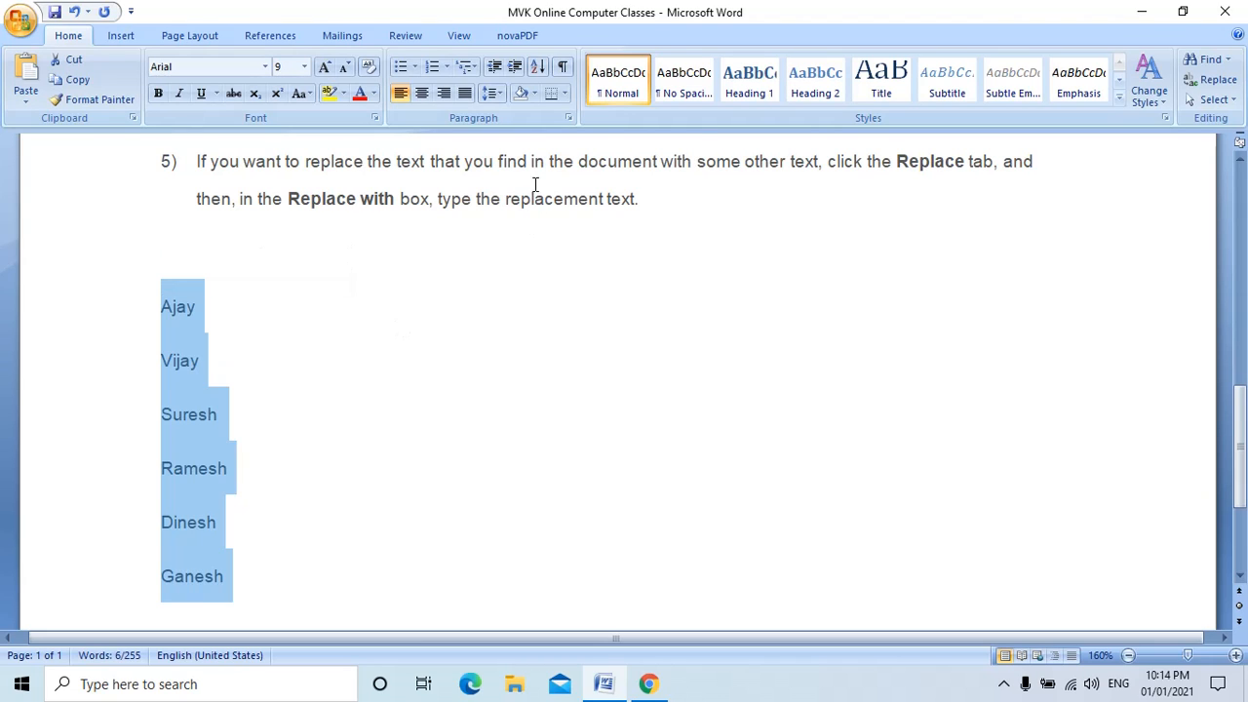
{"action": "left_click", "coordinate": [537, 70]}
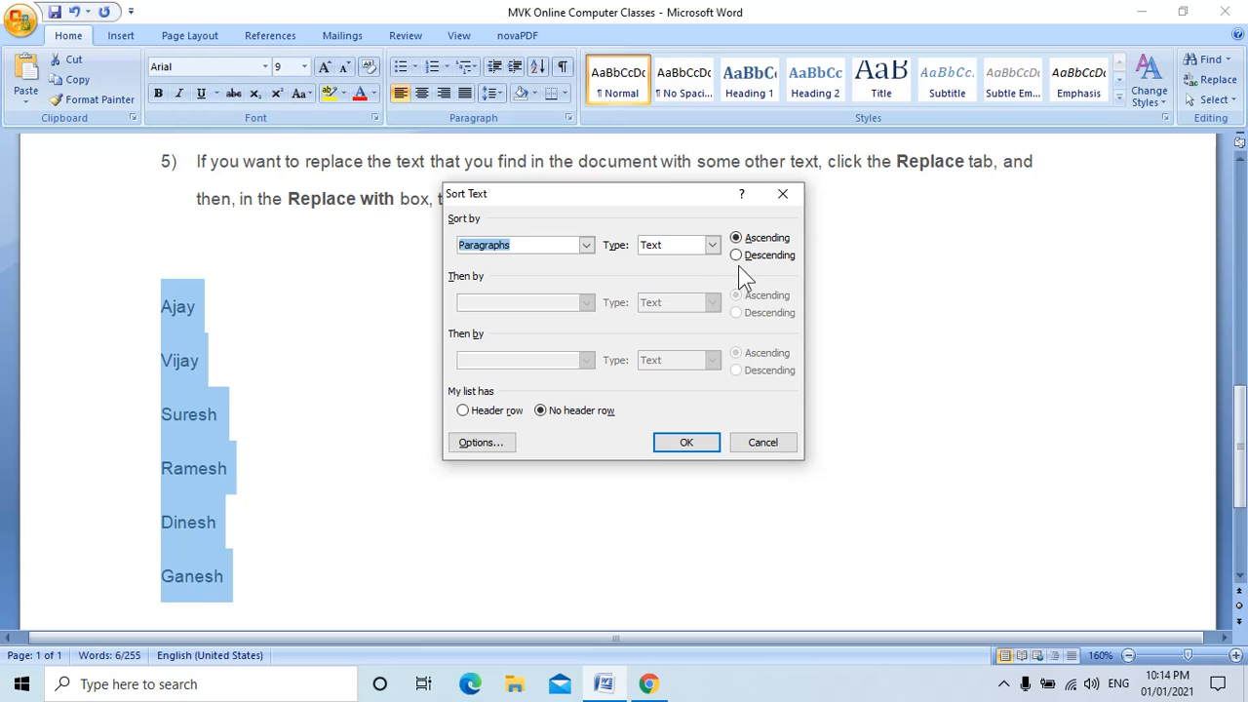
{"action": "left_click", "coordinate": [685, 442]}
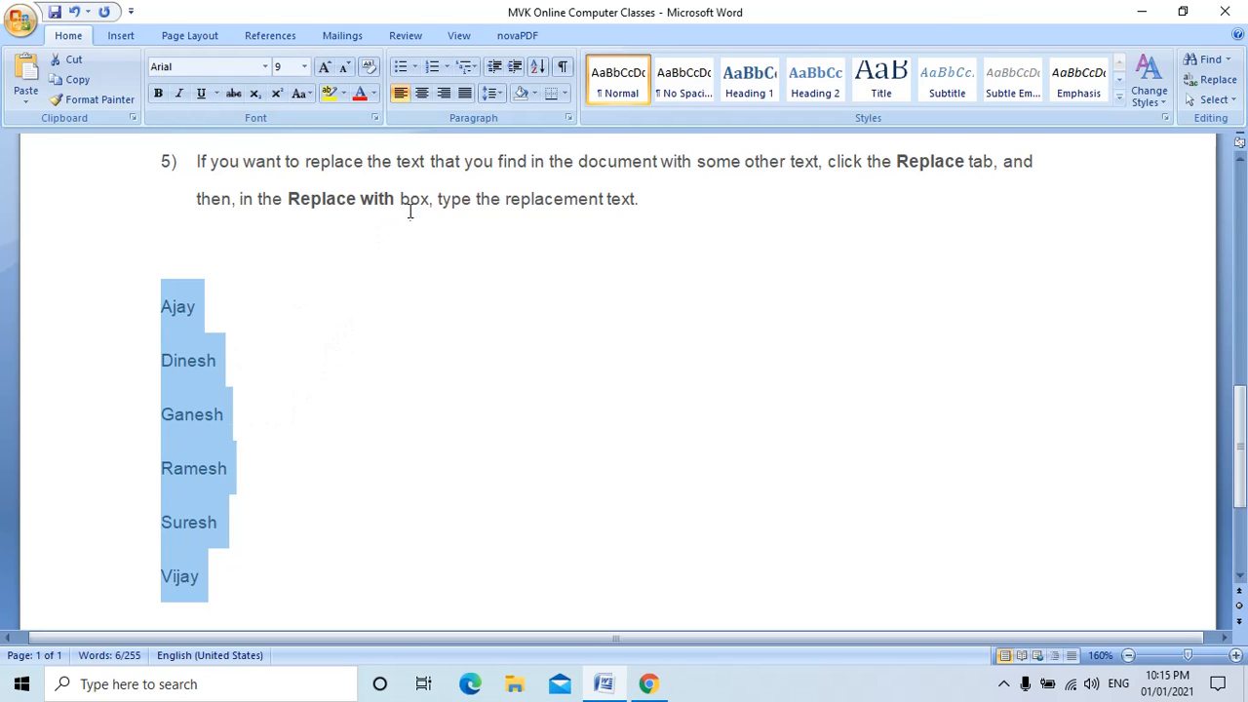
- Sort the six names by paragraphs as text in descending order
{"action": "left_click", "coordinate": [538, 66]}
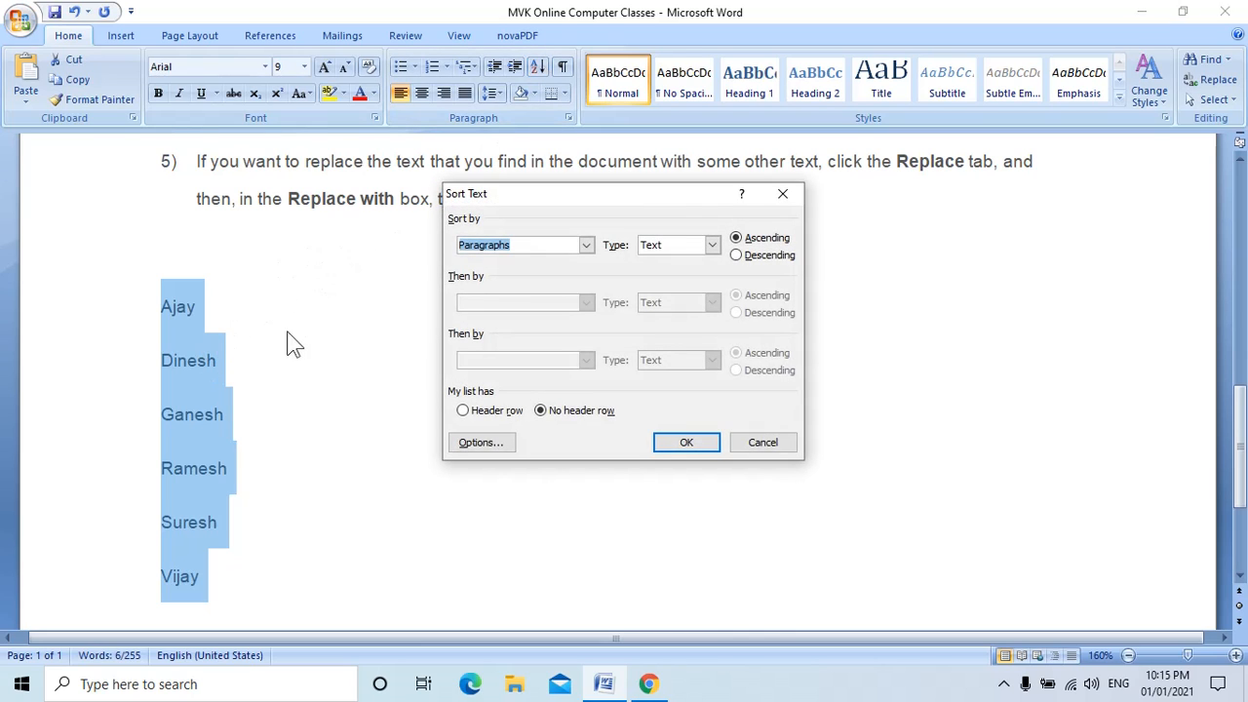
{"action": "left_click", "coordinate": [737, 255]}
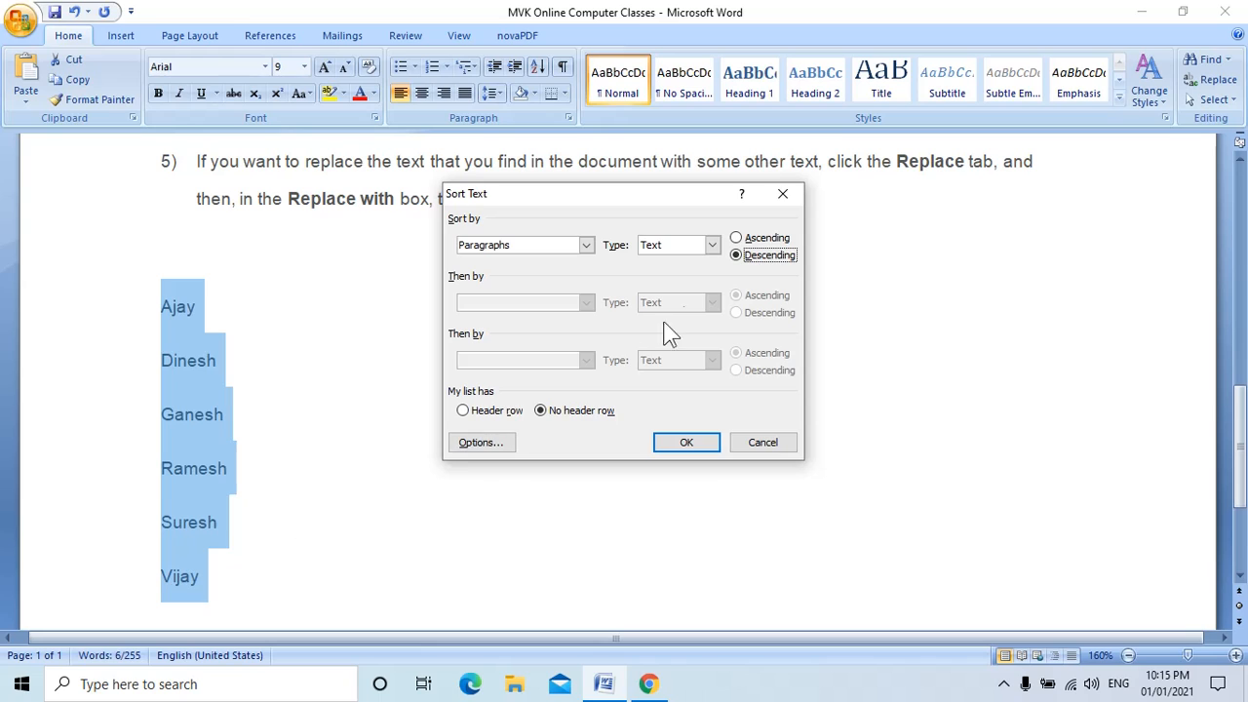
{"action": "left_click", "coordinate": [687, 444]}
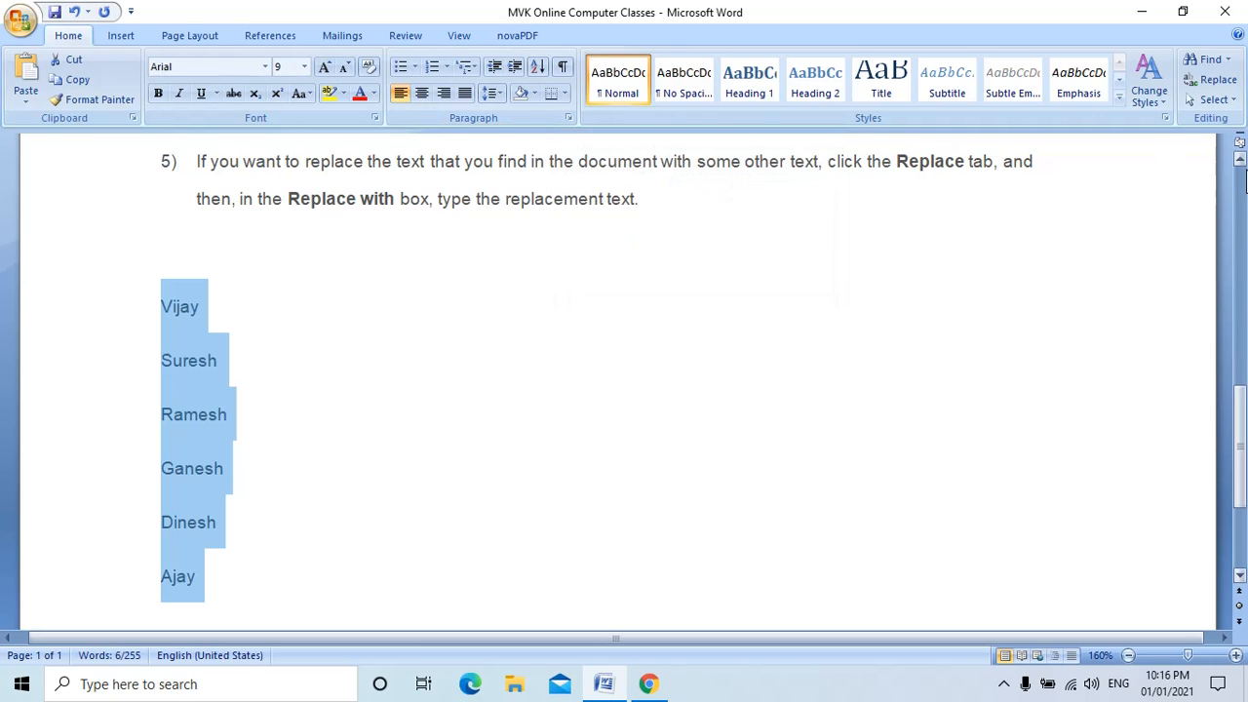
- Select the whole document, show its paragraph and formatting marks, and hide them again
{"action": "left_click", "coordinate": [1240, 161]}
{"action": "left_click_drag", "start_coordinate": [1240, 161], "coordinate": [1240, 160]}
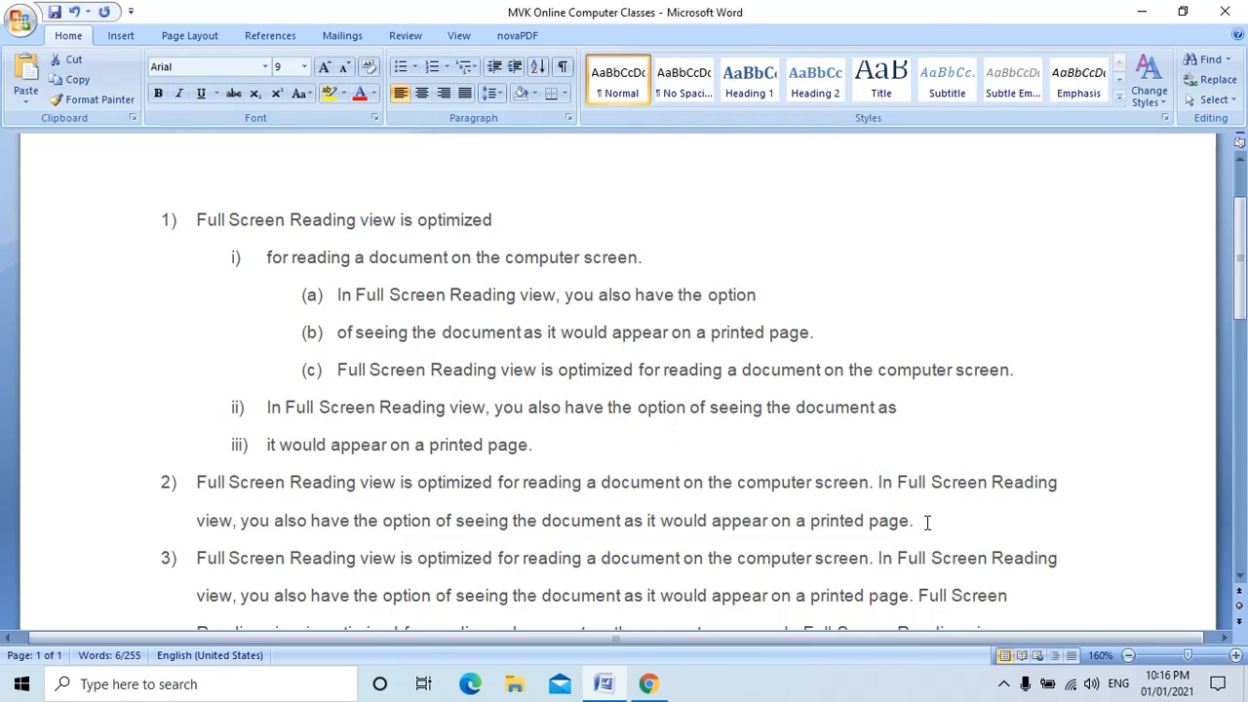
{"action": "left_click", "coordinate": [197, 217]}
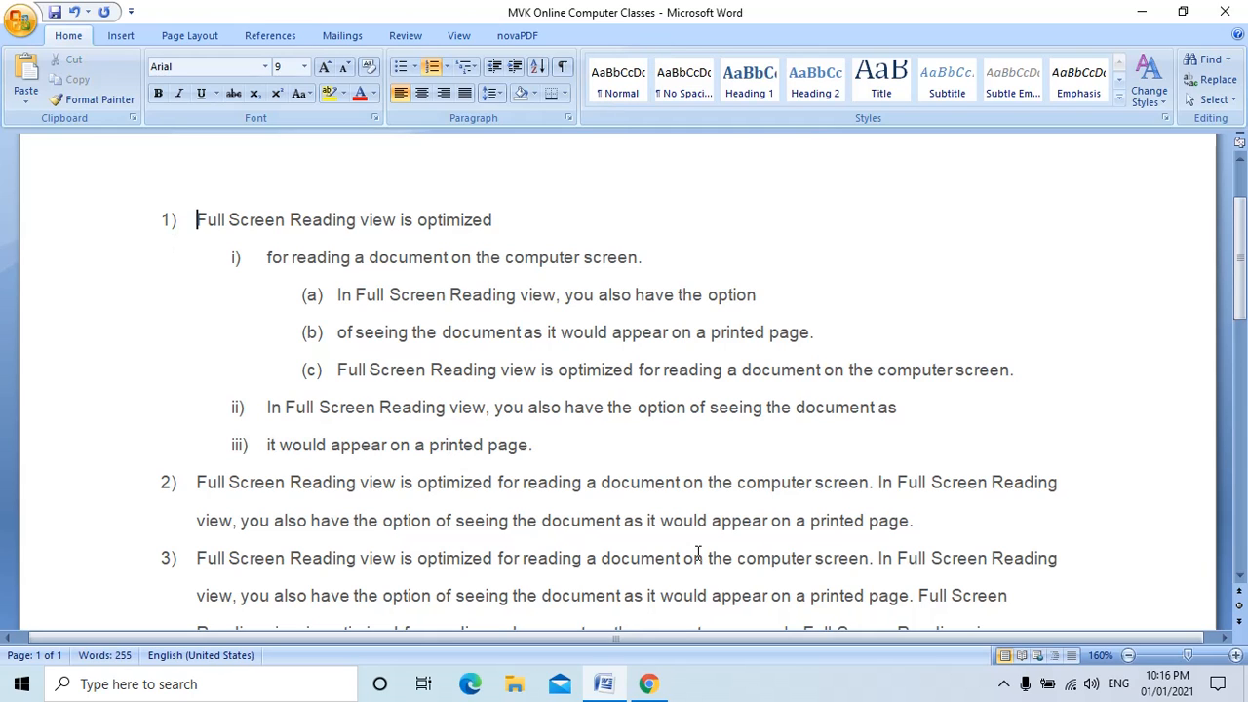
{"action": "key", "text": "ctrl+a"}
{"action": "key", "text": "ctrl+c"}
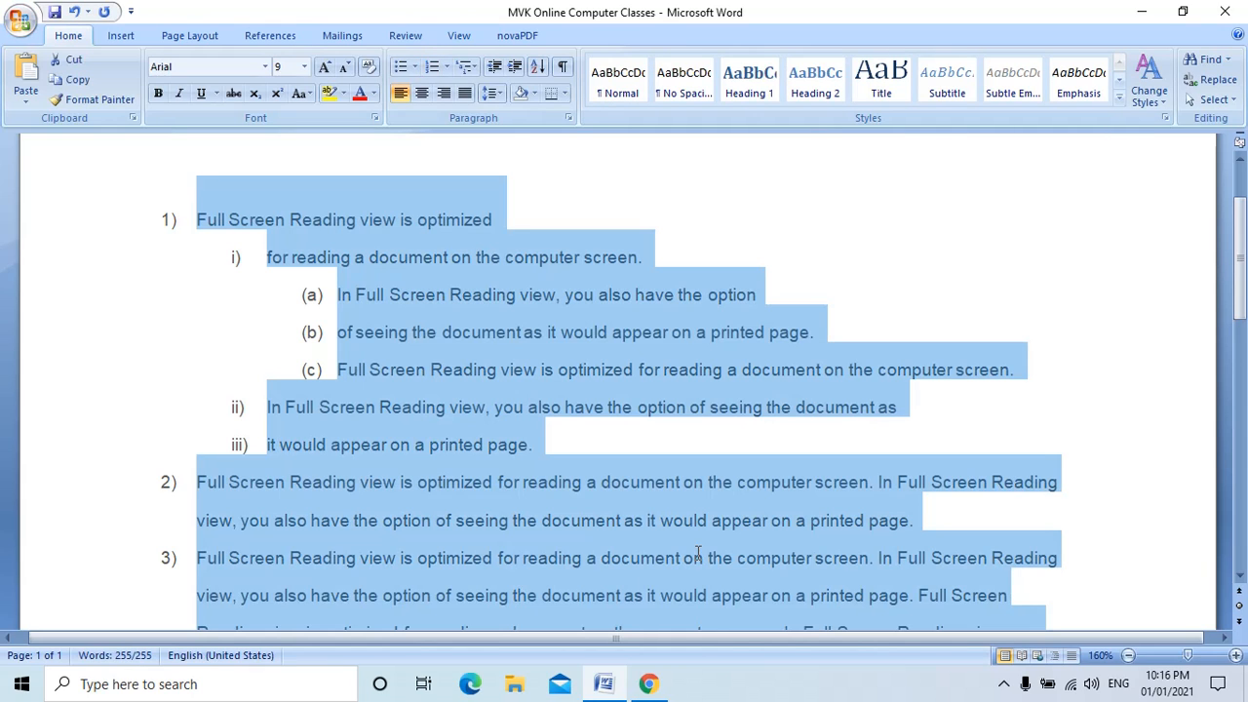
{"action": "left_click", "coordinate": [563, 67]}
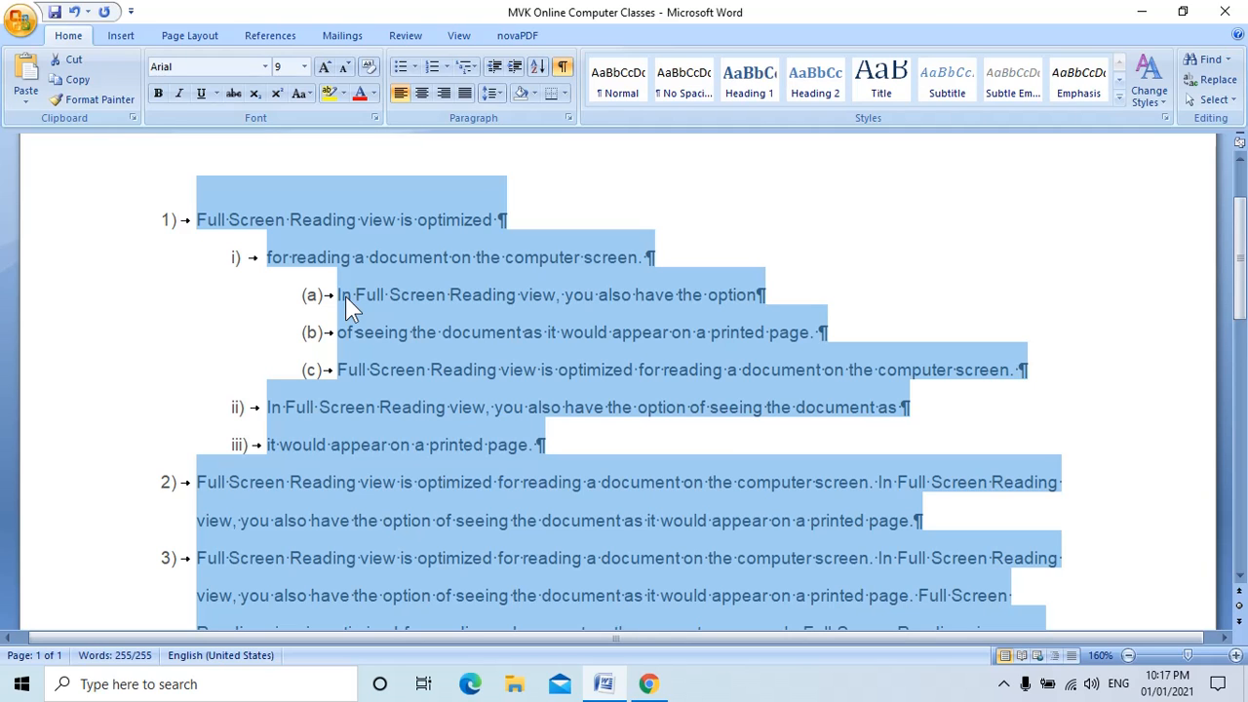
{"action": "left_click", "coordinate": [563, 76]}
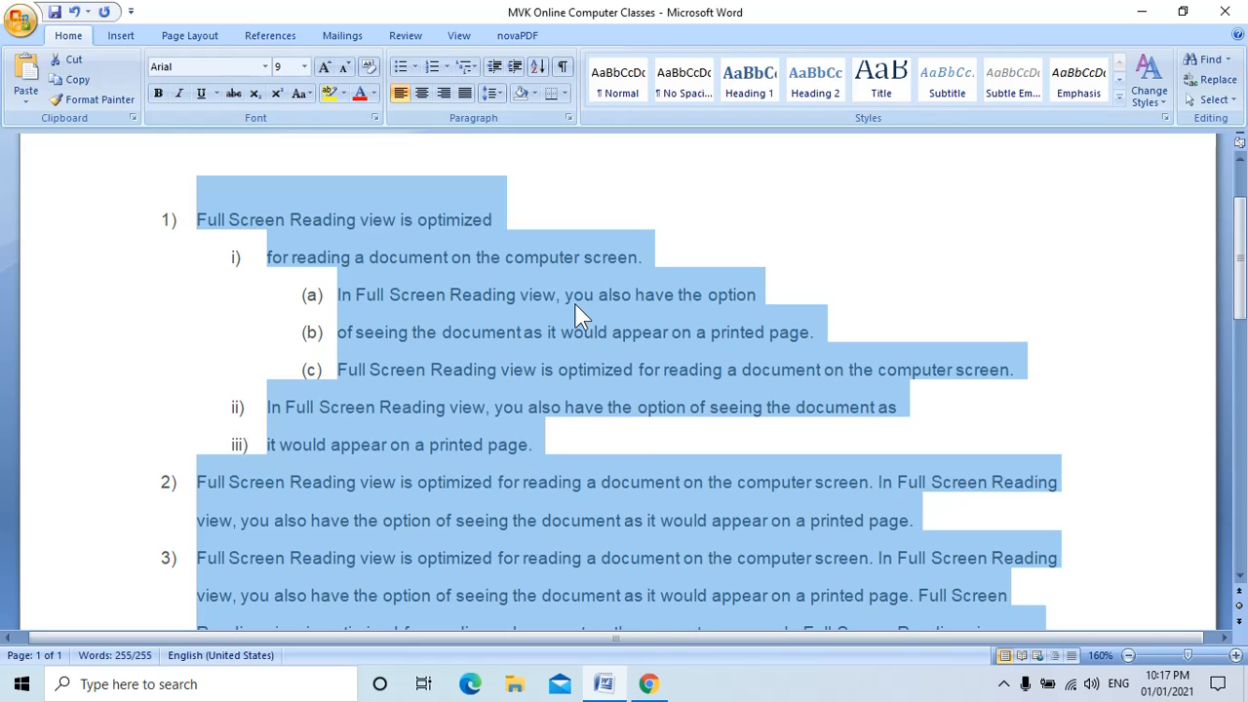
- Apply left alignment to the whole document and to list item 1)
{"action": "left_click", "coordinate": [401, 98]}
{"action": "left_click", "coordinate": [402, 98]}
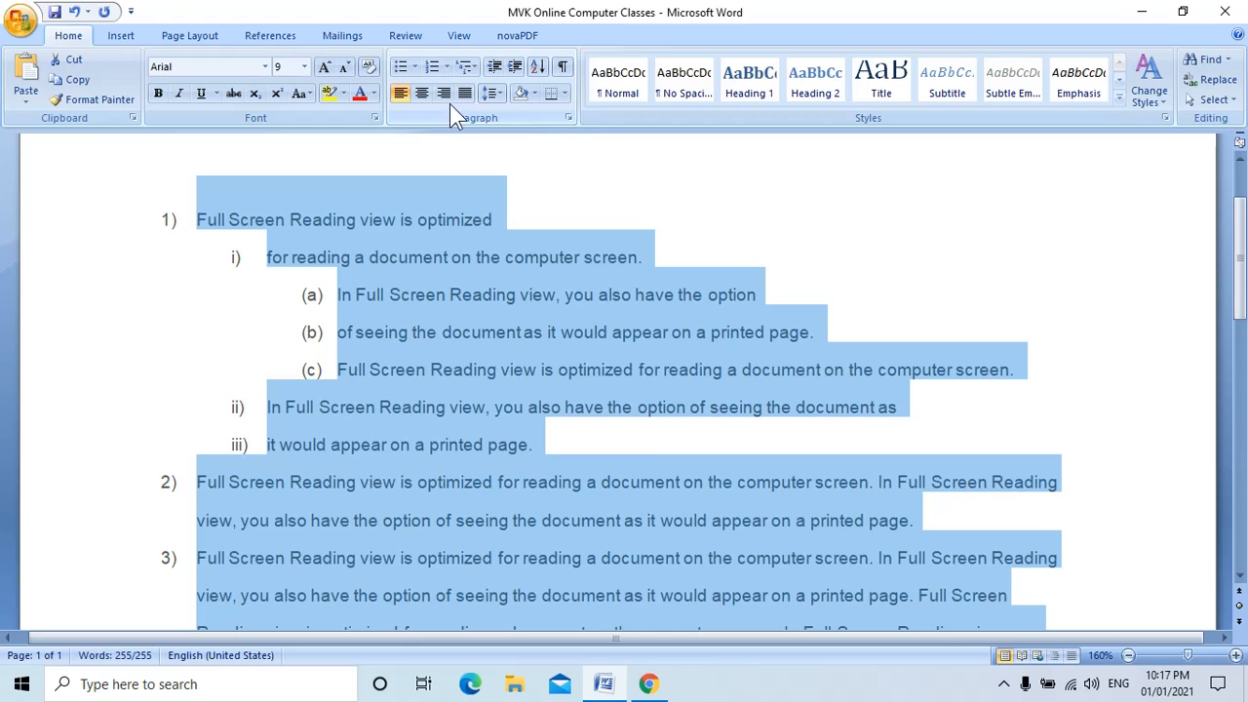
{"action": "left_click", "coordinate": [512, 218]}
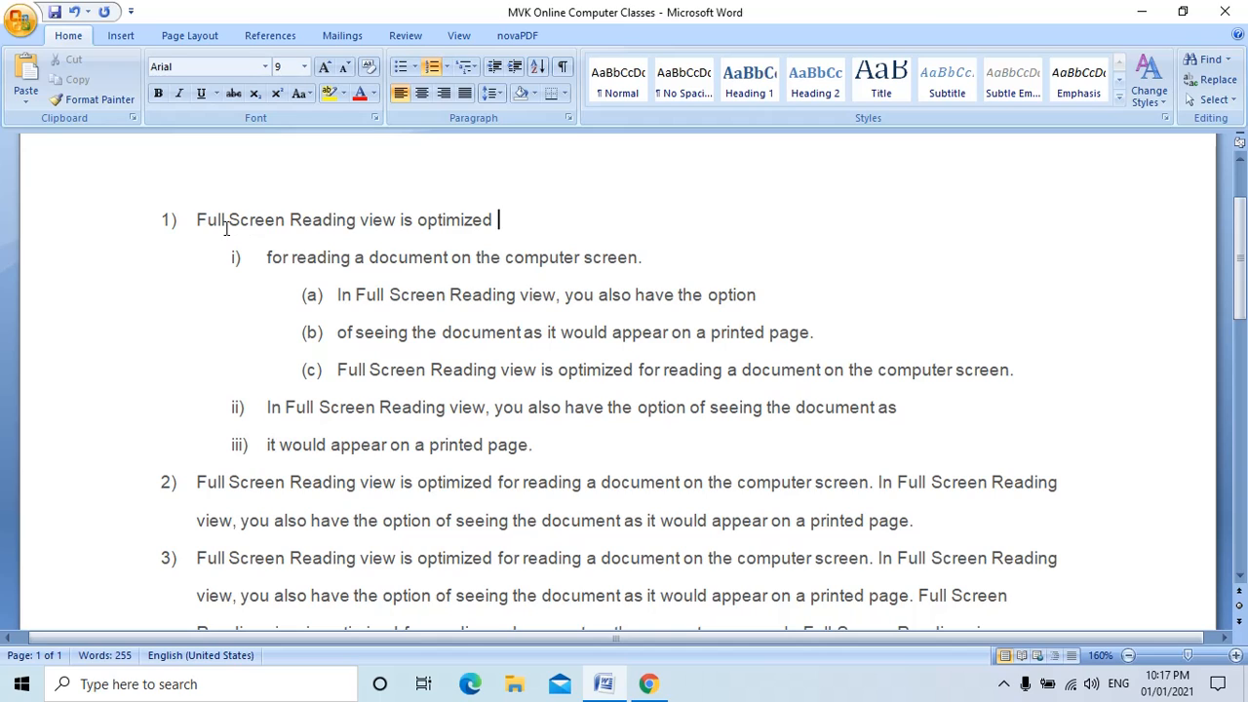
{"action": "triple_click", "coordinate": [197, 219]}
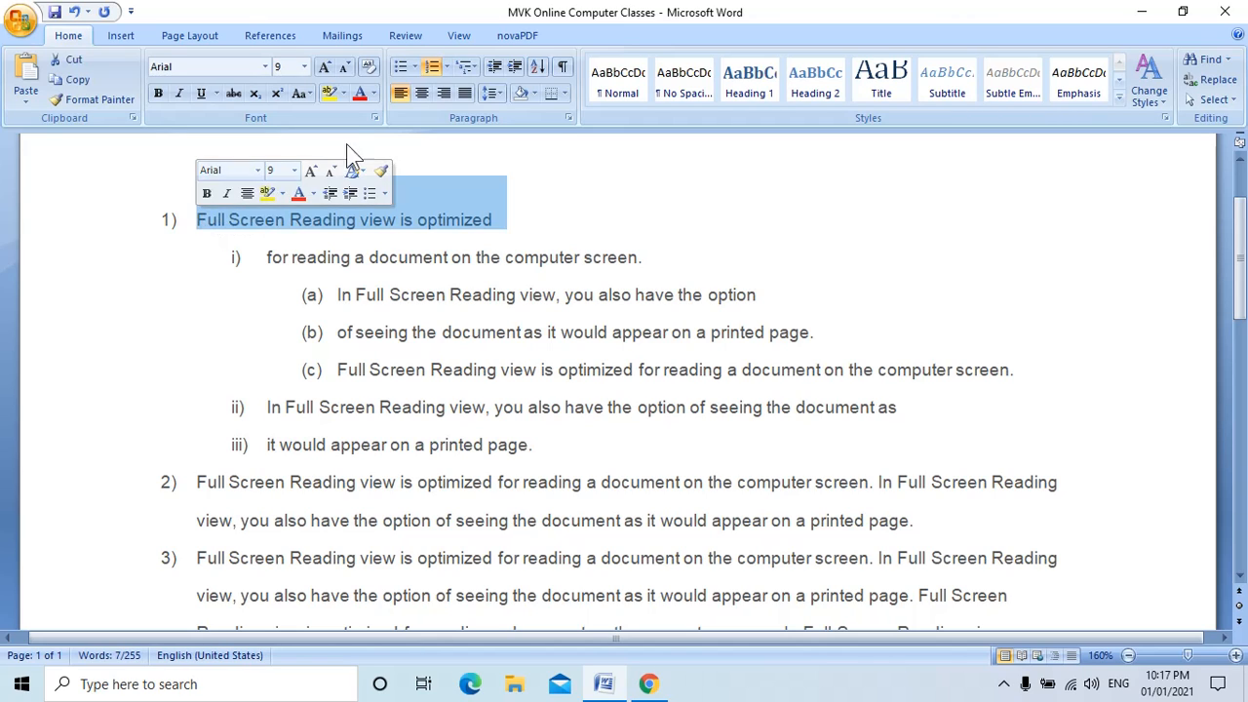
{"action": "left_click", "coordinate": [401, 93]}
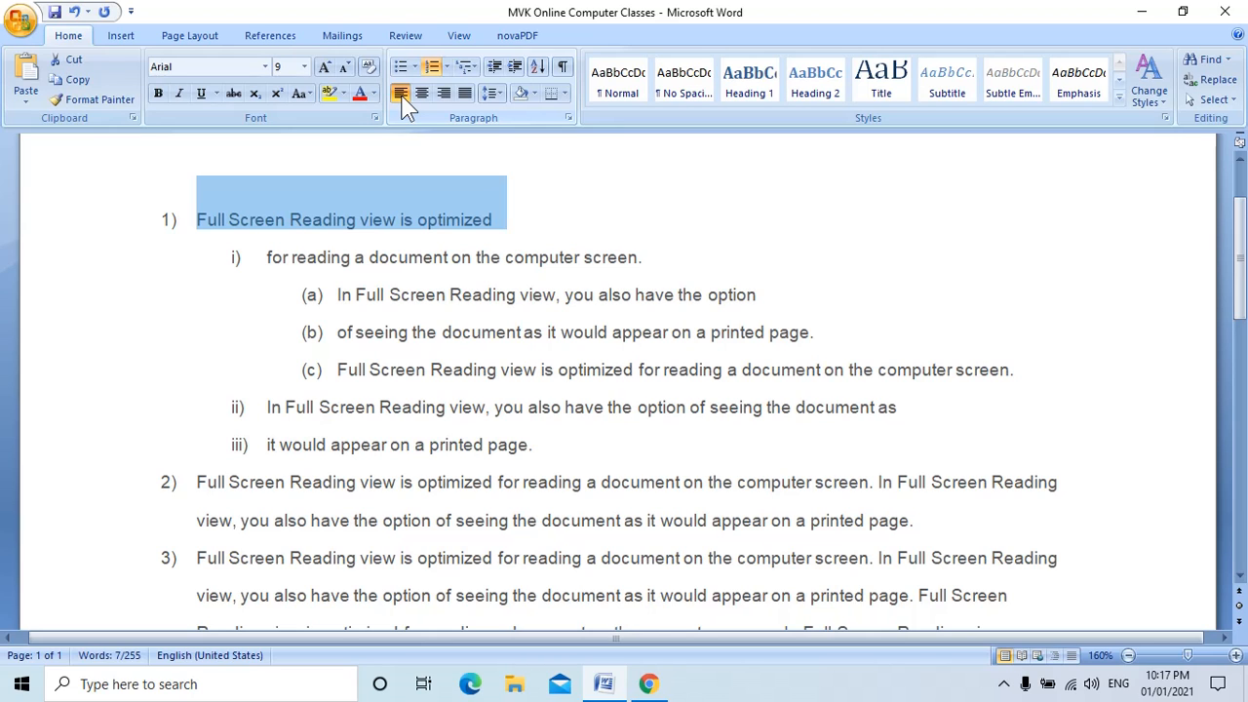
{"action": "left_click", "coordinate": [494, 220]}
{"action": "scroll", "coordinate": [494, 221], "scroll_direction": "up", "scroll_amount": 1}
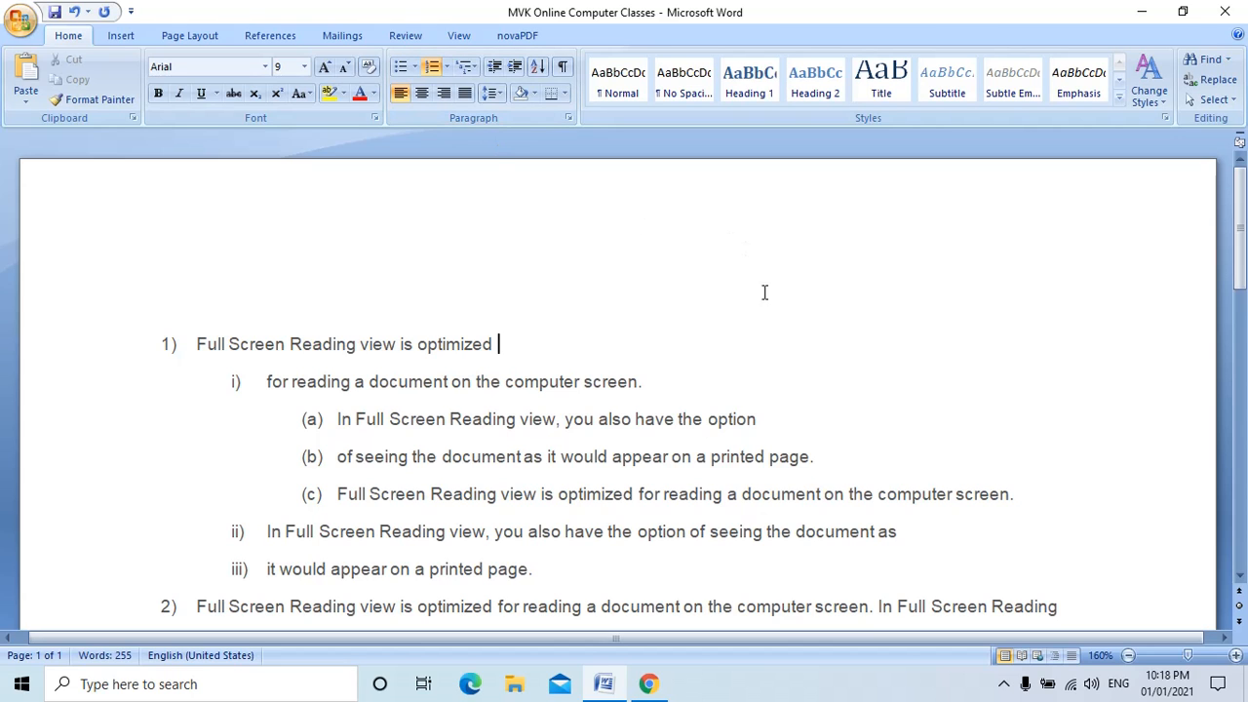
- Lengthen list item 2) by pasting a second copy of its two sentences at its end
{"action": "left_click", "coordinate": [1239, 576]}
{"action": "left_click_drag", "start_coordinate": [1239, 576], "coordinate": [1239, 577]}
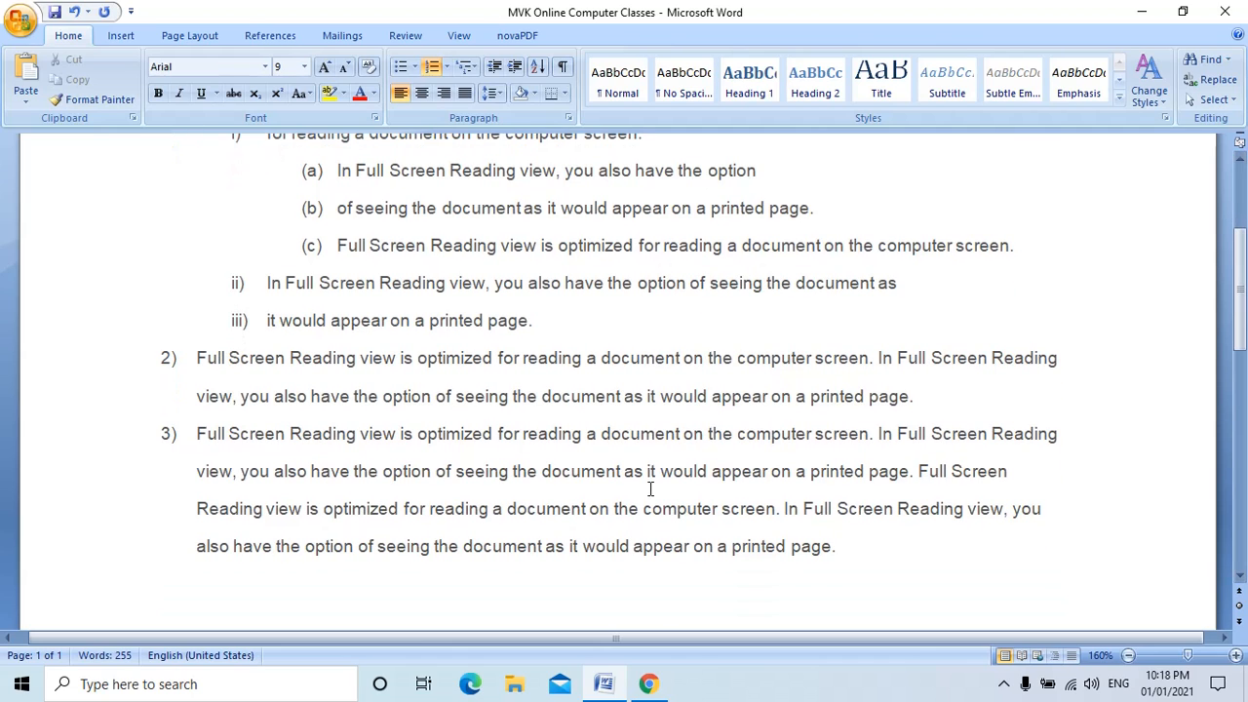
{"action": "left_click", "coordinate": [199, 359]}
{"action": "left_click", "coordinate": [836, 549], "text": "shift"}
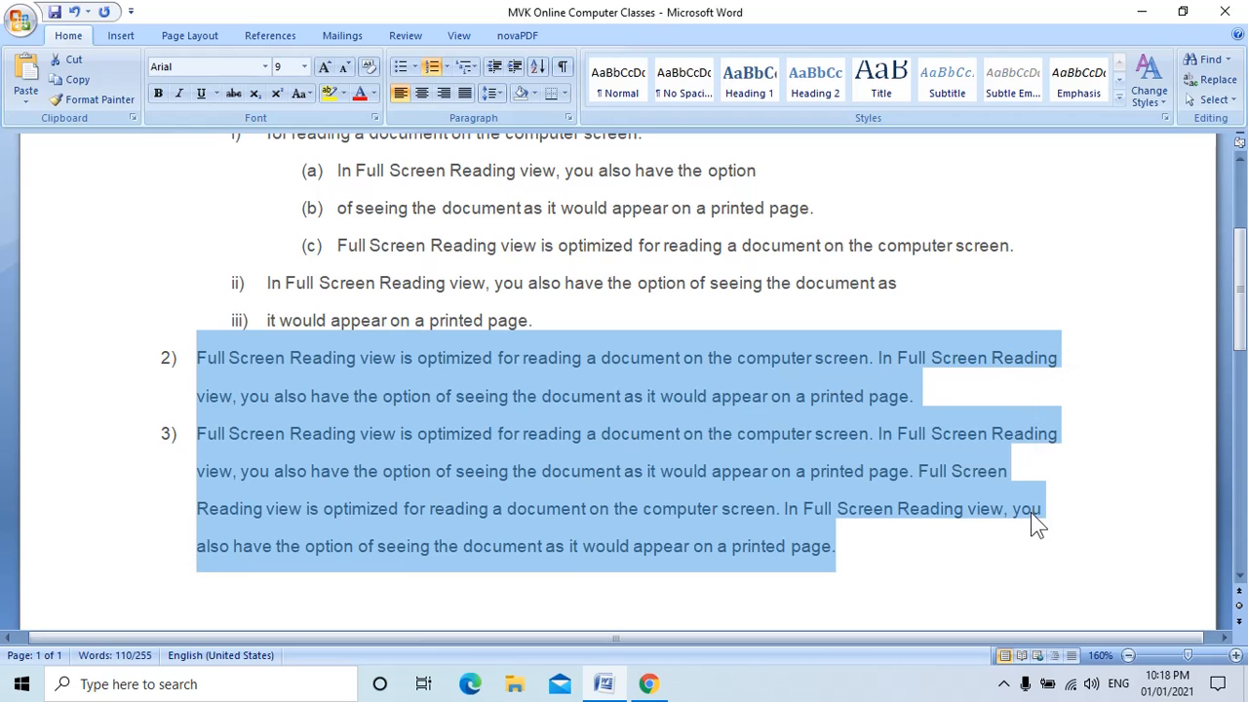
{"action": "key", "text": "ctrl+v"}
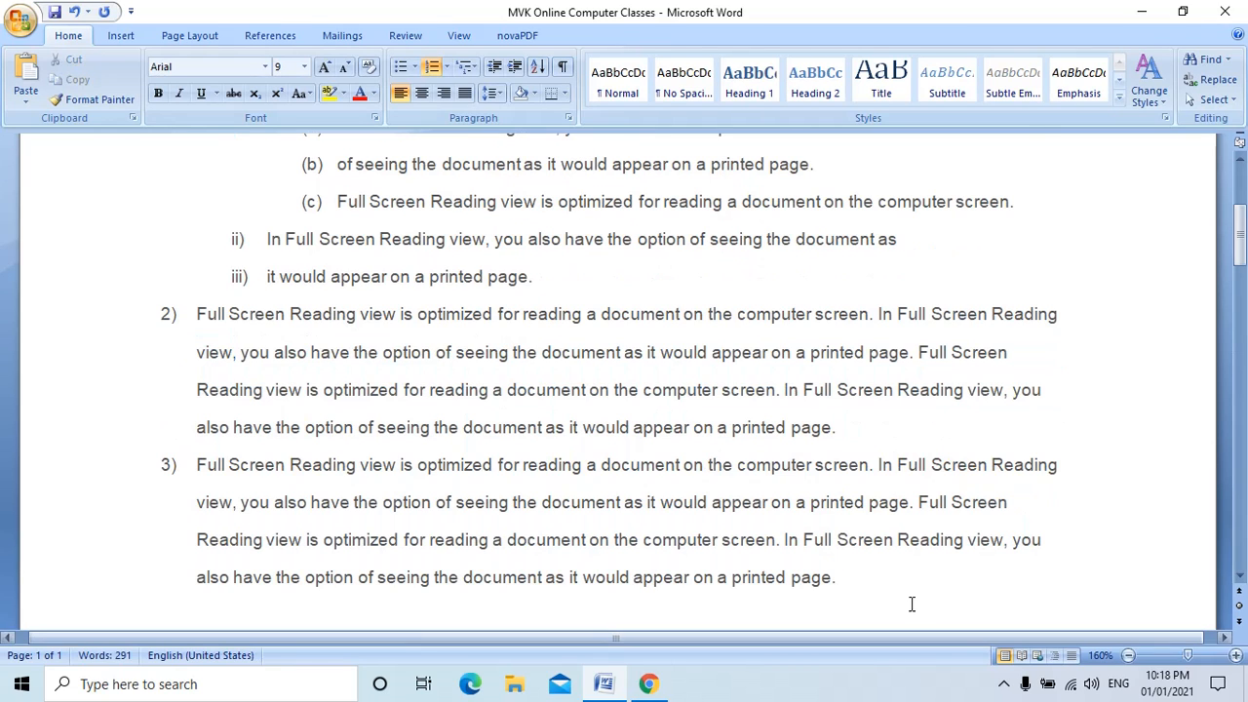
- Centre list items 2) and 3), and change their alignment to right
{"action": "left_click", "coordinate": [851, 576]}
{"action": "left_click", "coordinate": [198, 312], "text": "shift"}
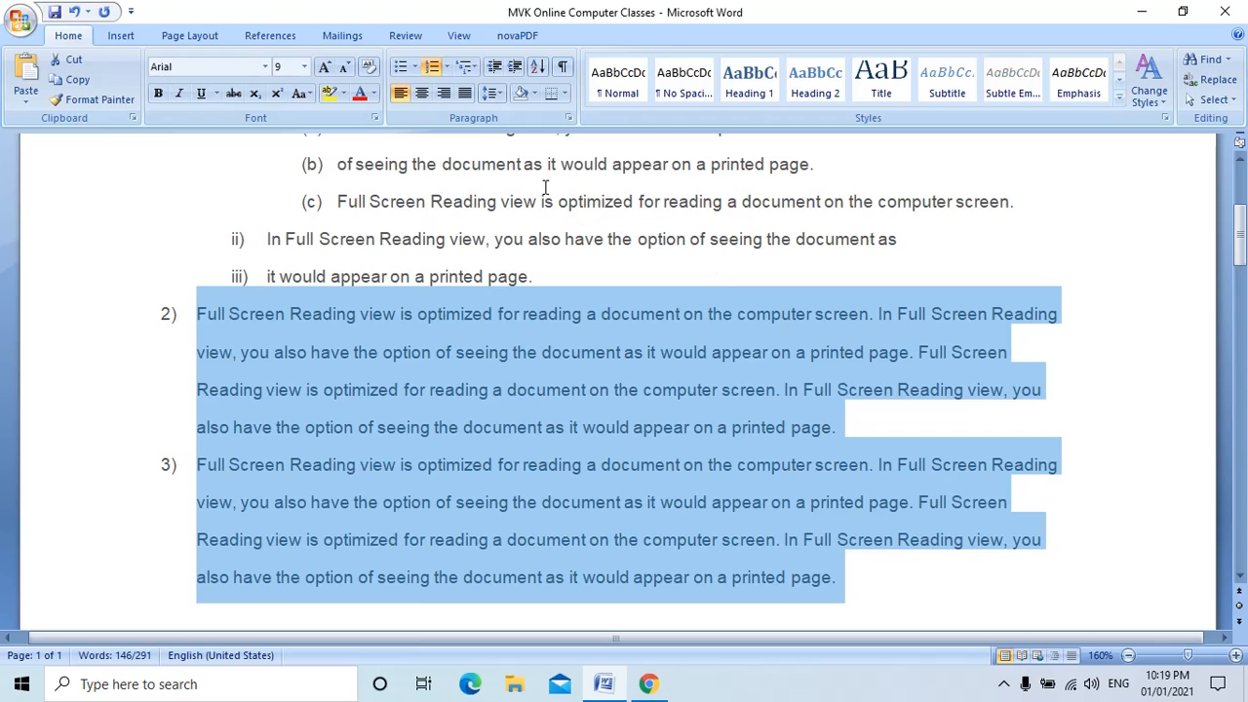
{"action": "left_click", "coordinate": [424, 94]}
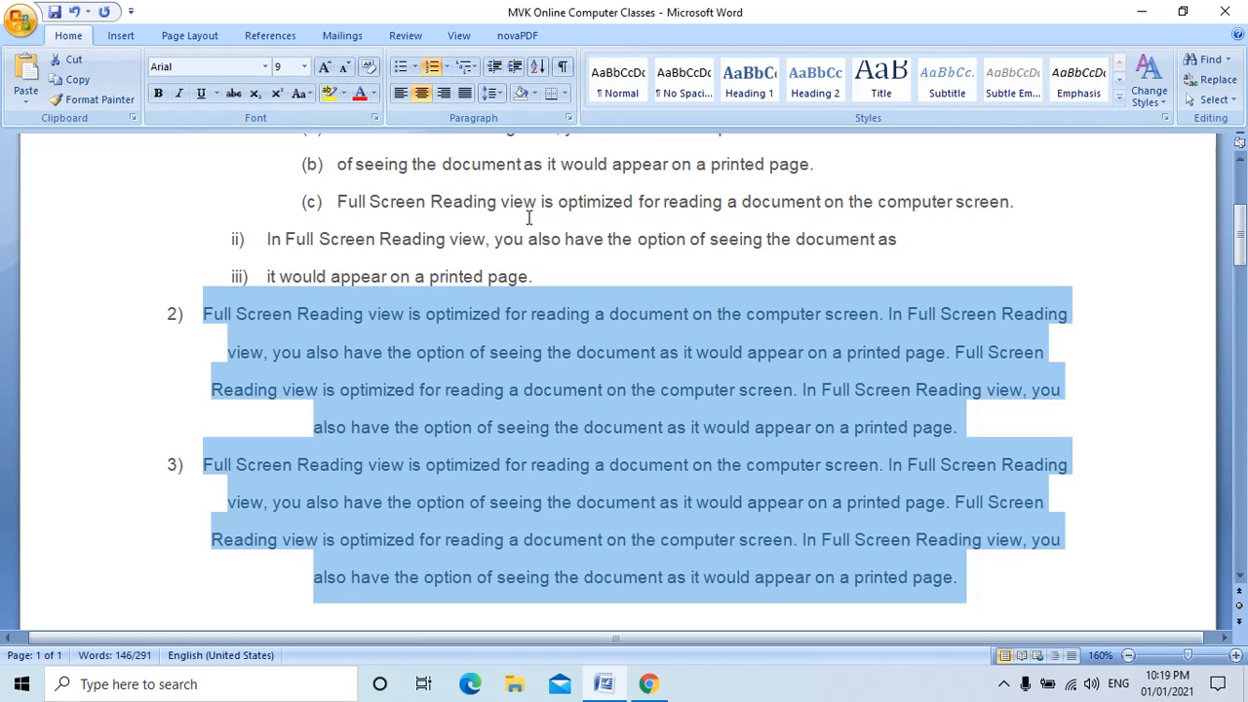
{"action": "left_click", "coordinate": [444, 95]}
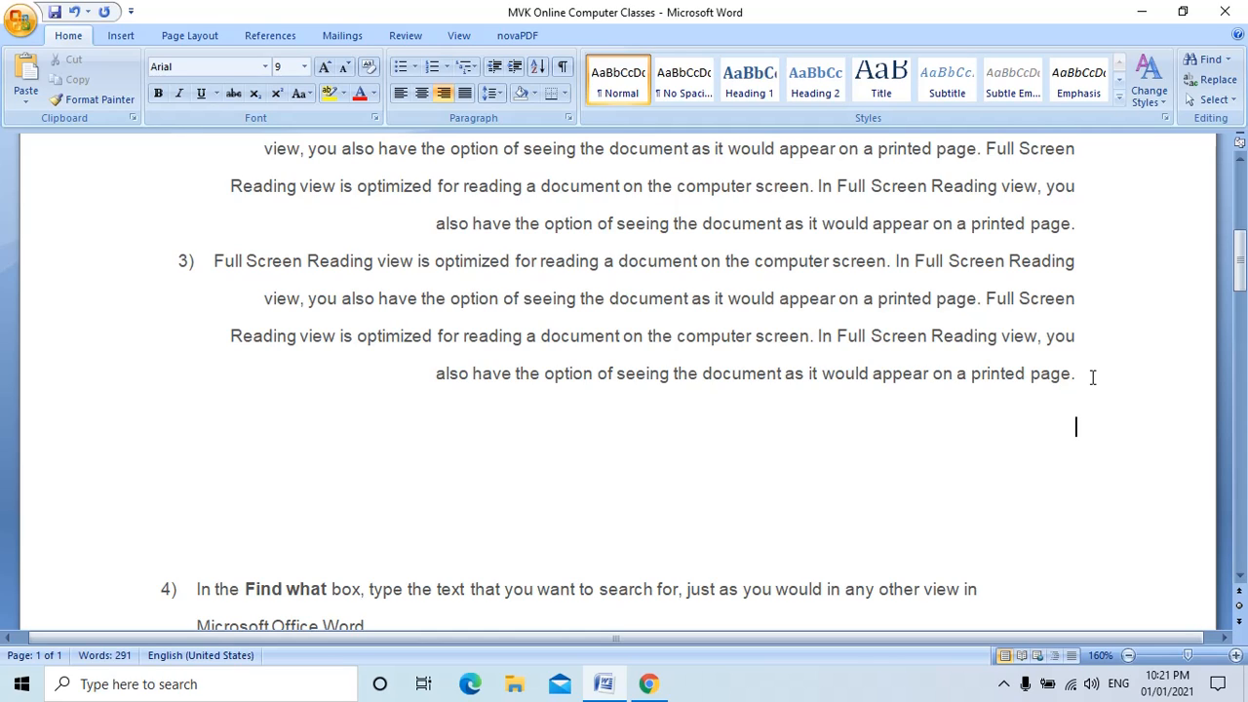
- Enter "Your Obidentaly" on the right-aligned line below list item 3)
{"action": "type", "text": "Your Obj"}
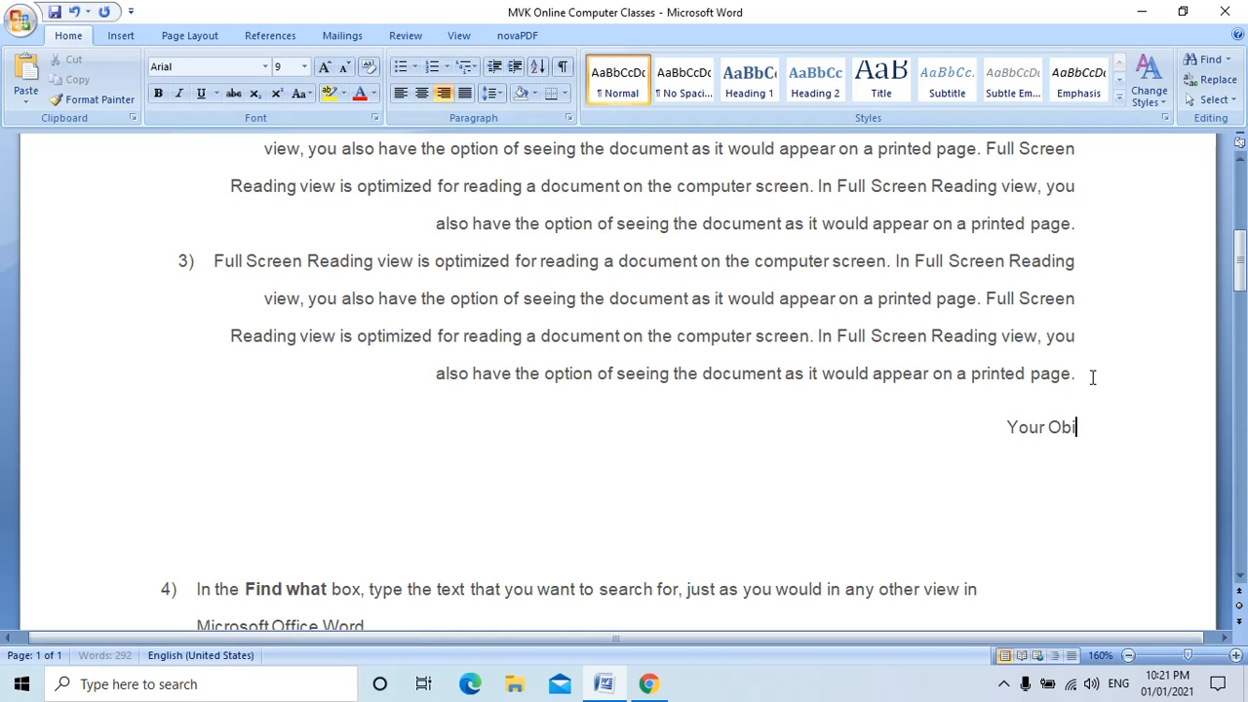
{"action": "type", "text": "dentaly"}
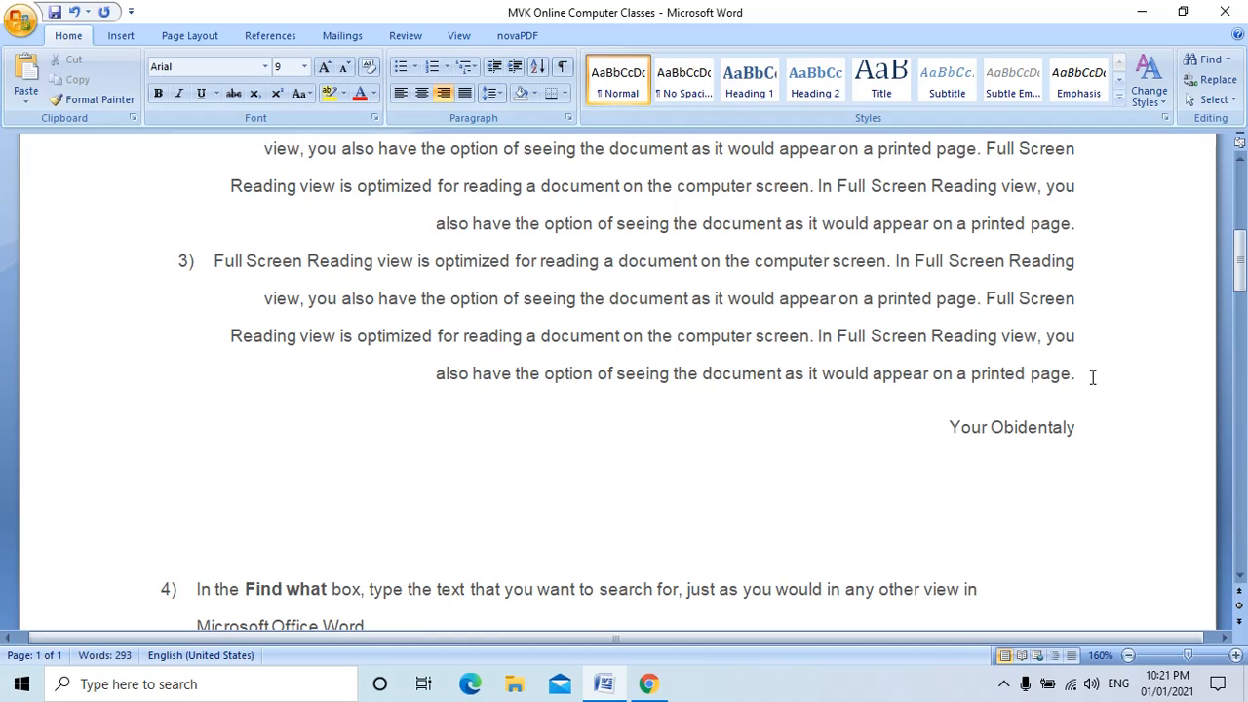
- Add the signatory's name on a new right-aligned line below "Your Obidentaly"
{"action": "key", "text": "Return"}
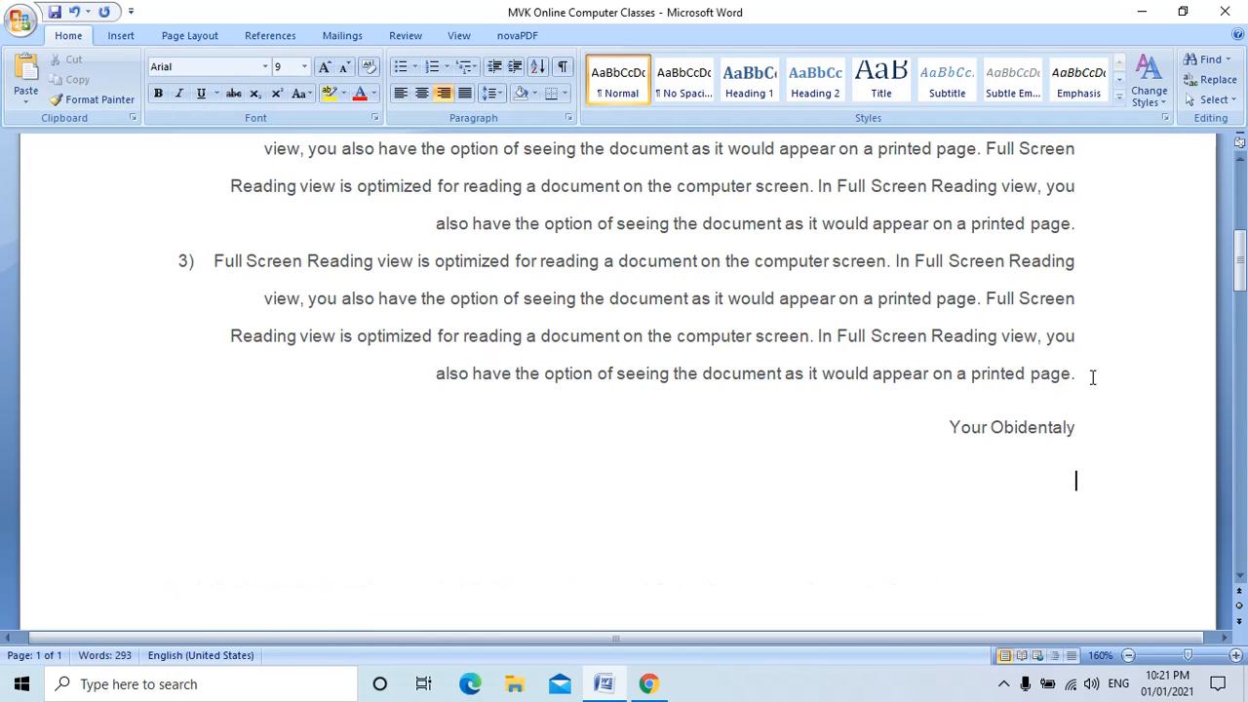
{"action": "type", "text": "Kailash "}
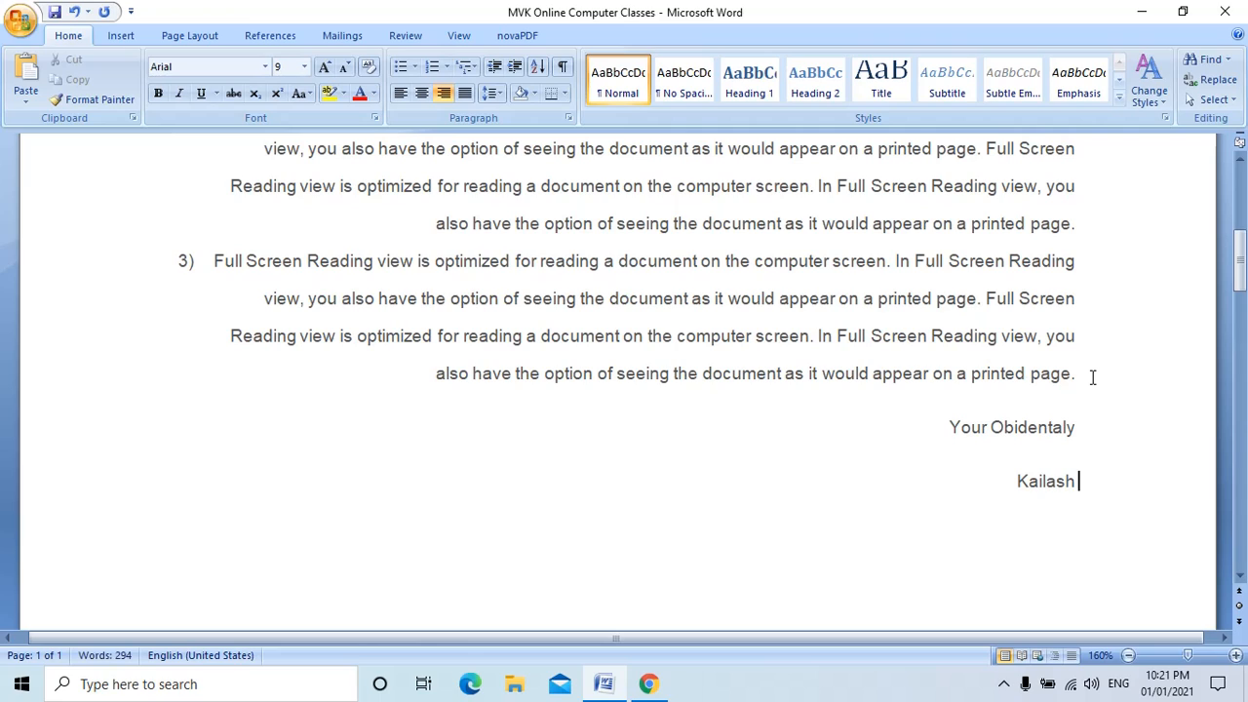
{"action": "type", "text": "G Slr"}
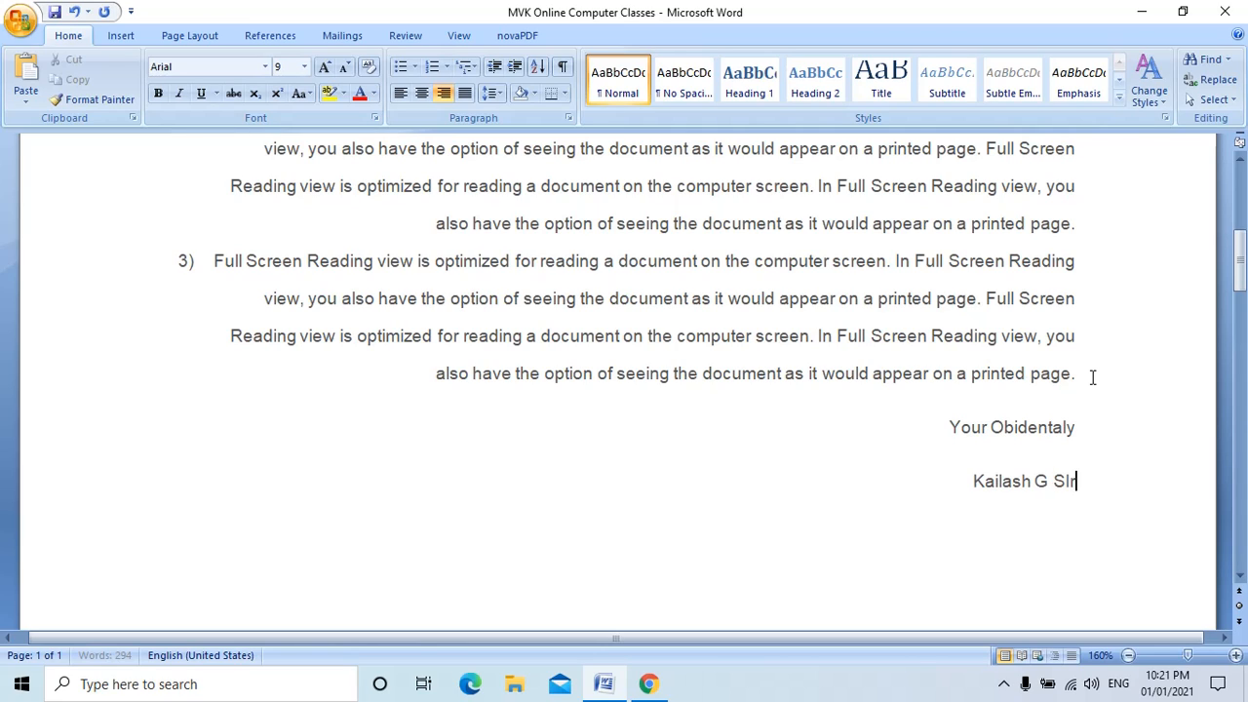
{"action": "key", "text": "BackSpace"}
{"action": "key", "text": "BackSpace"}
{"action": "type", "text": "ir"}
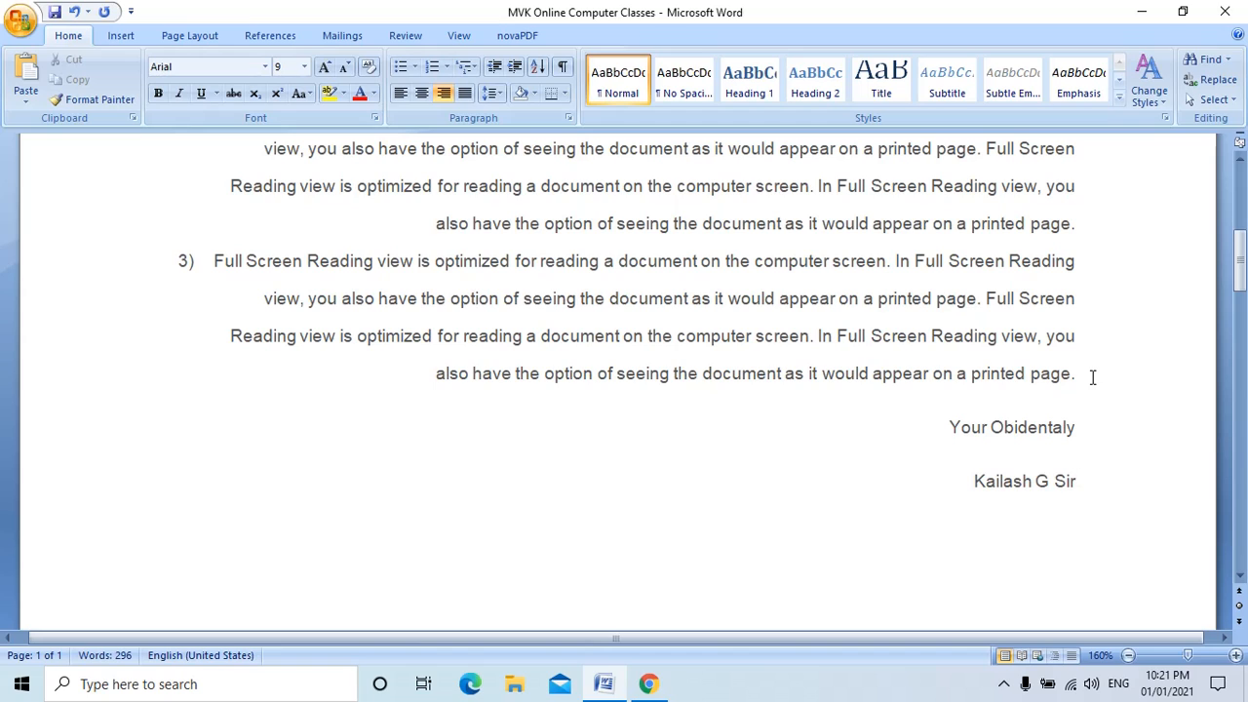
- Justify the text of list items 2) and 3)
{"action": "left_click", "coordinate": [1240, 158]}
{"action": "left_click", "coordinate": [1240, 156]}
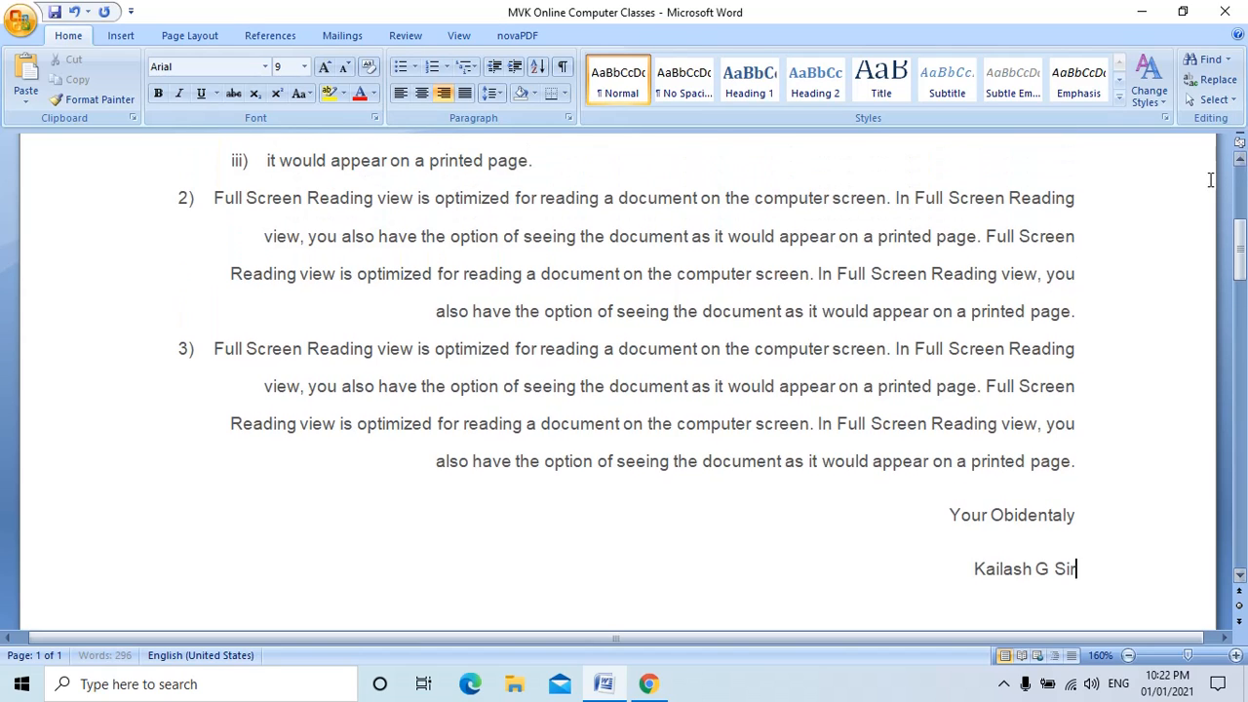
{"action": "triple_click", "coordinate": [1236, 156]}
{"action": "left_click", "coordinate": [1240, 158]}
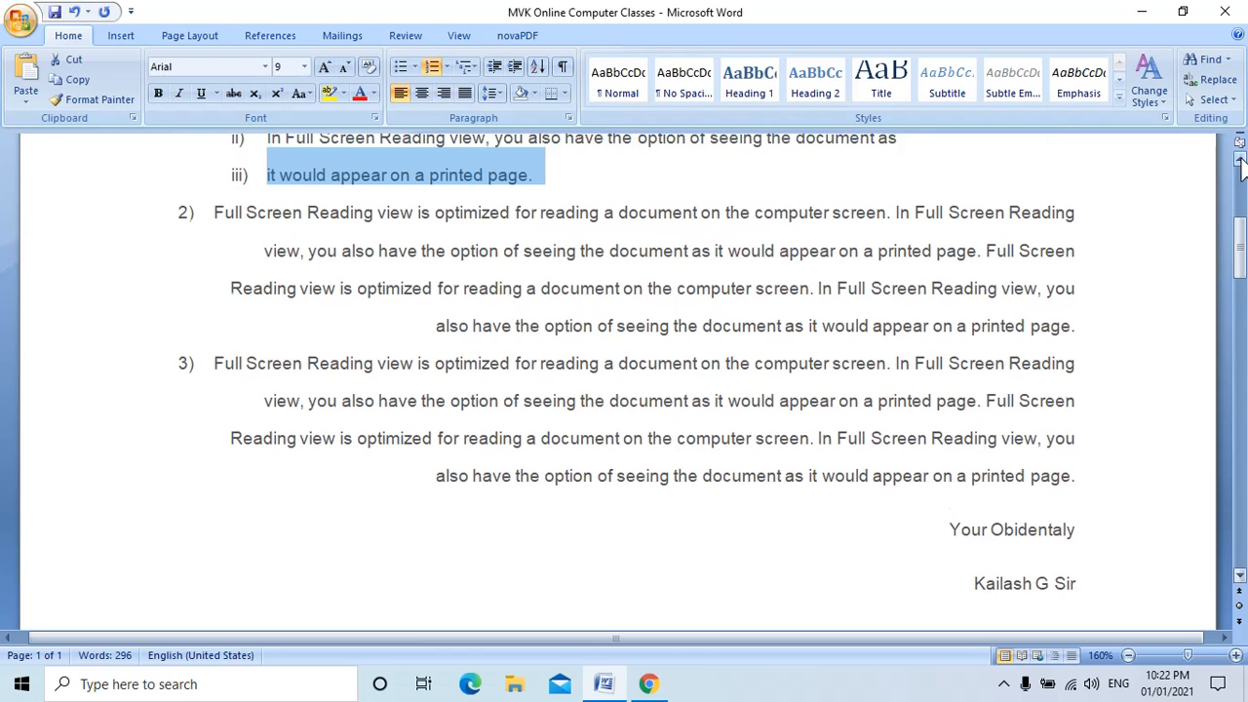
{"action": "left_click", "coordinate": [1240, 158]}
{"action": "left_click", "coordinate": [1092, 490]}
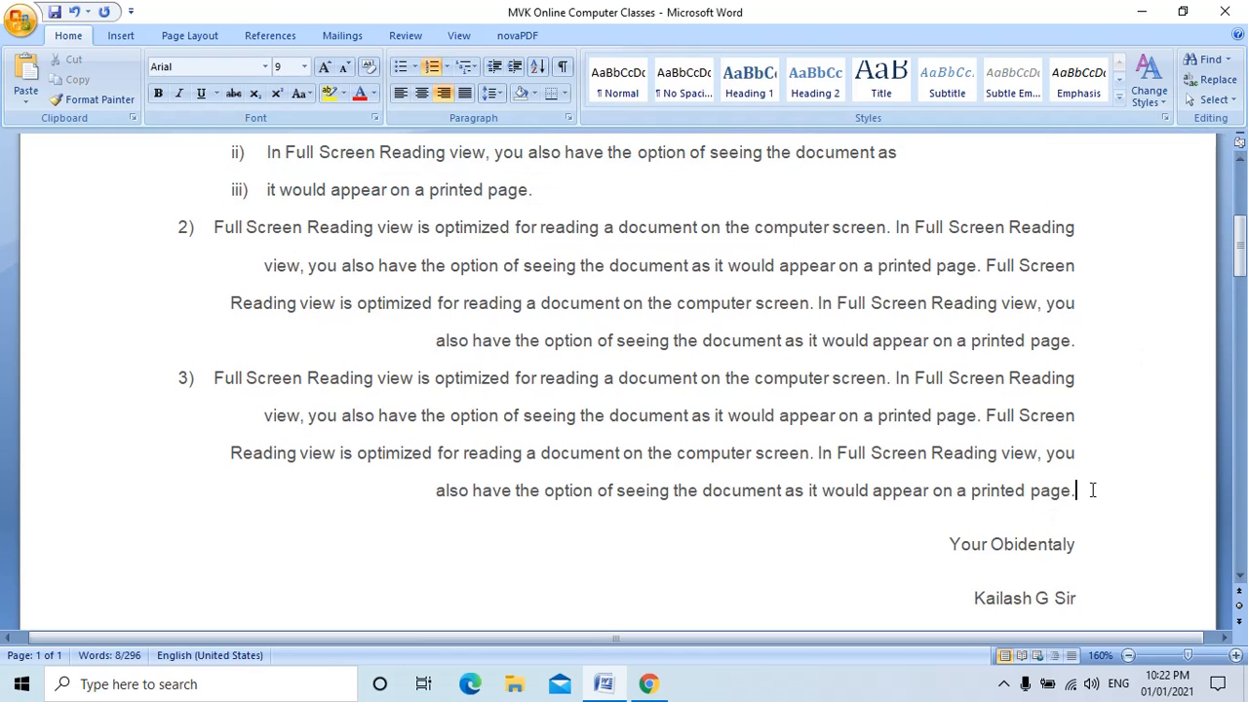
{"action": "left_click", "coordinate": [213, 231], "text": "shift"}
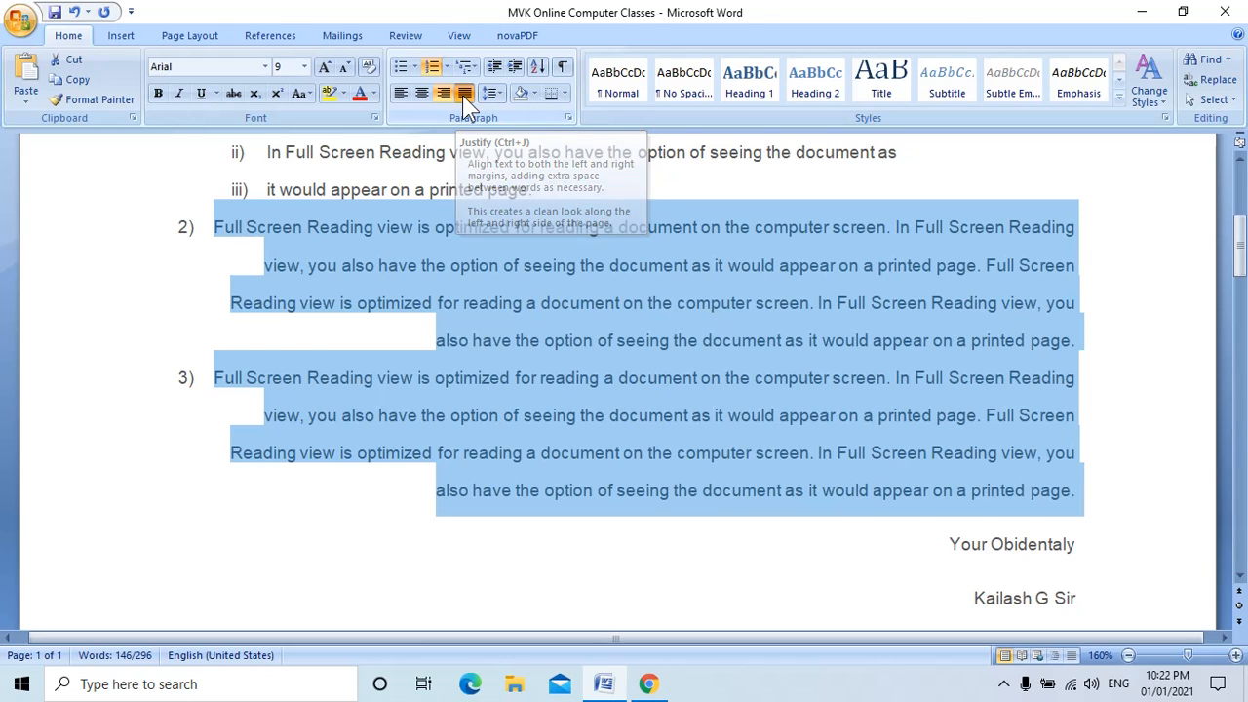
{"action": "left_click", "coordinate": [465, 98]}
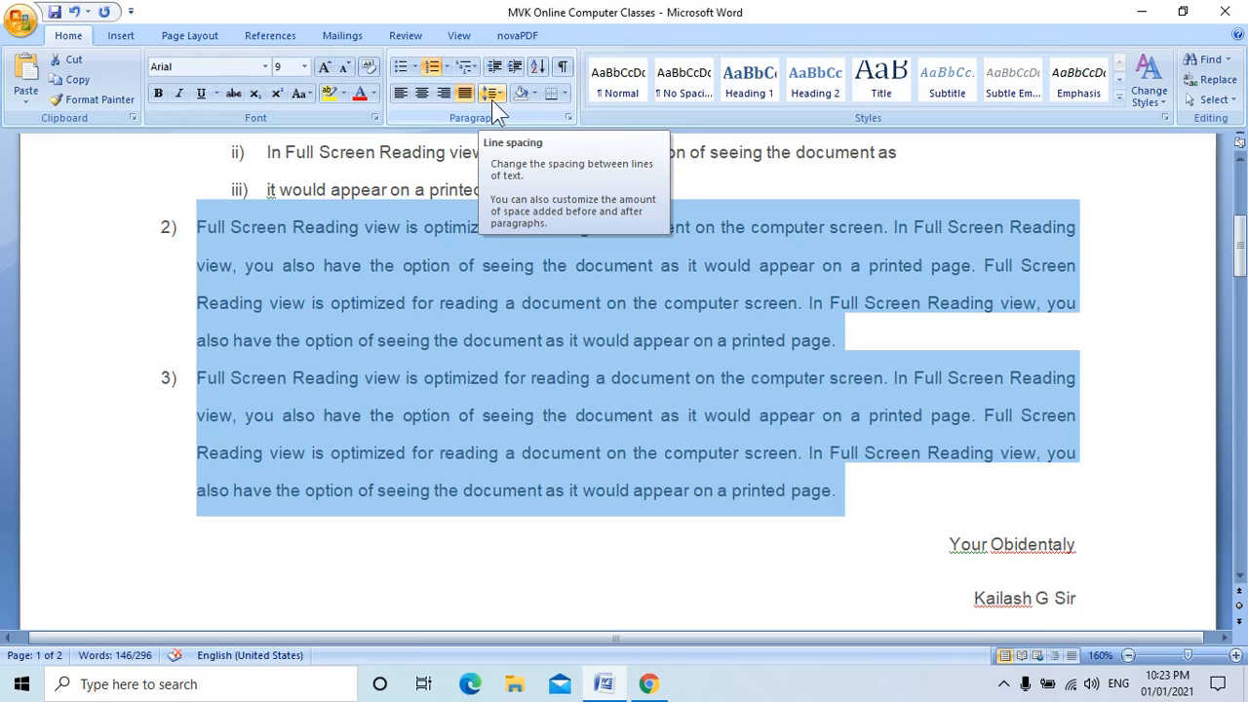
- Try line spacings of 1.0, 1.15 and 1.5 on list items 2) and 3)
{"action": "left_click", "coordinate": [492, 96]}
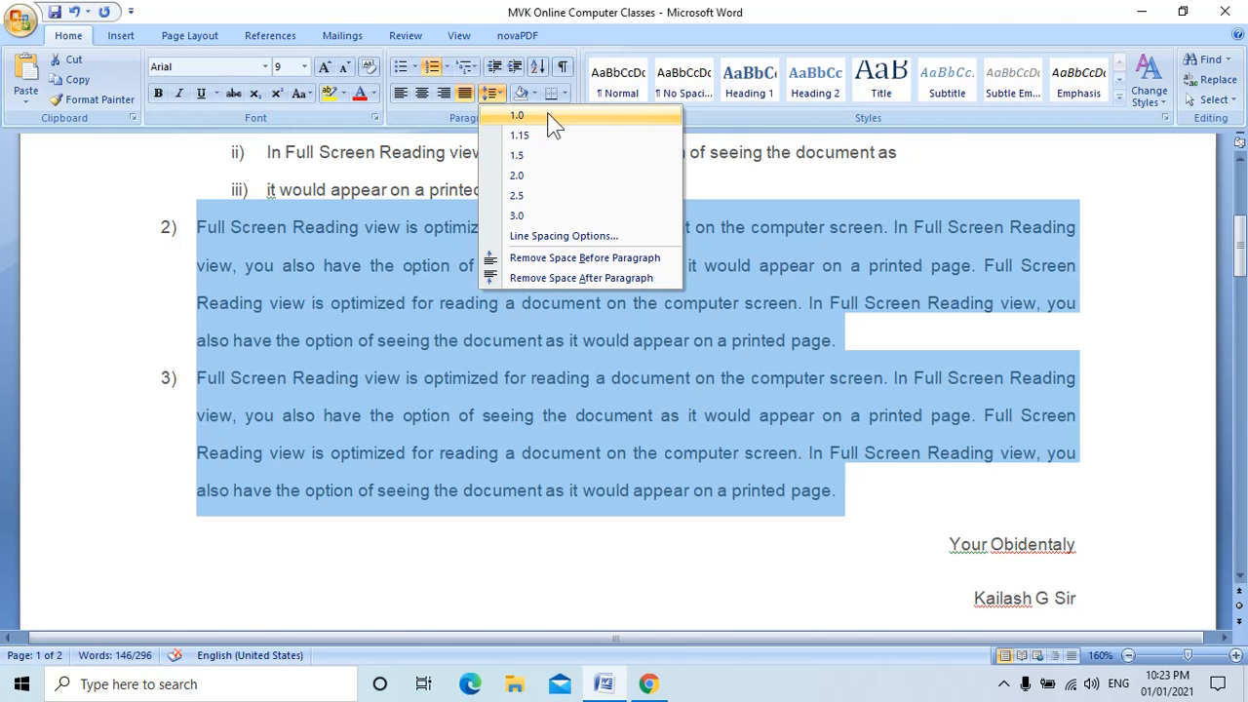
{"action": "left_click", "coordinate": [551, 116]}
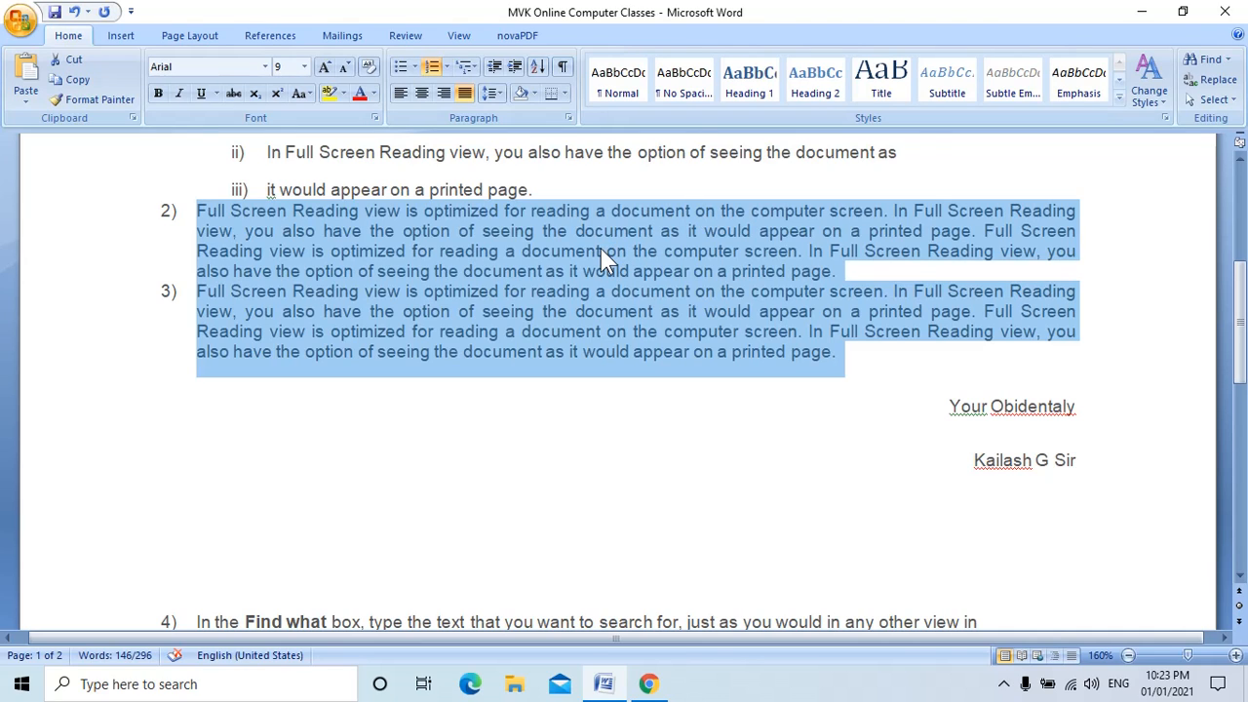
{"action": "left_click", "coordinate": [498, 94]}
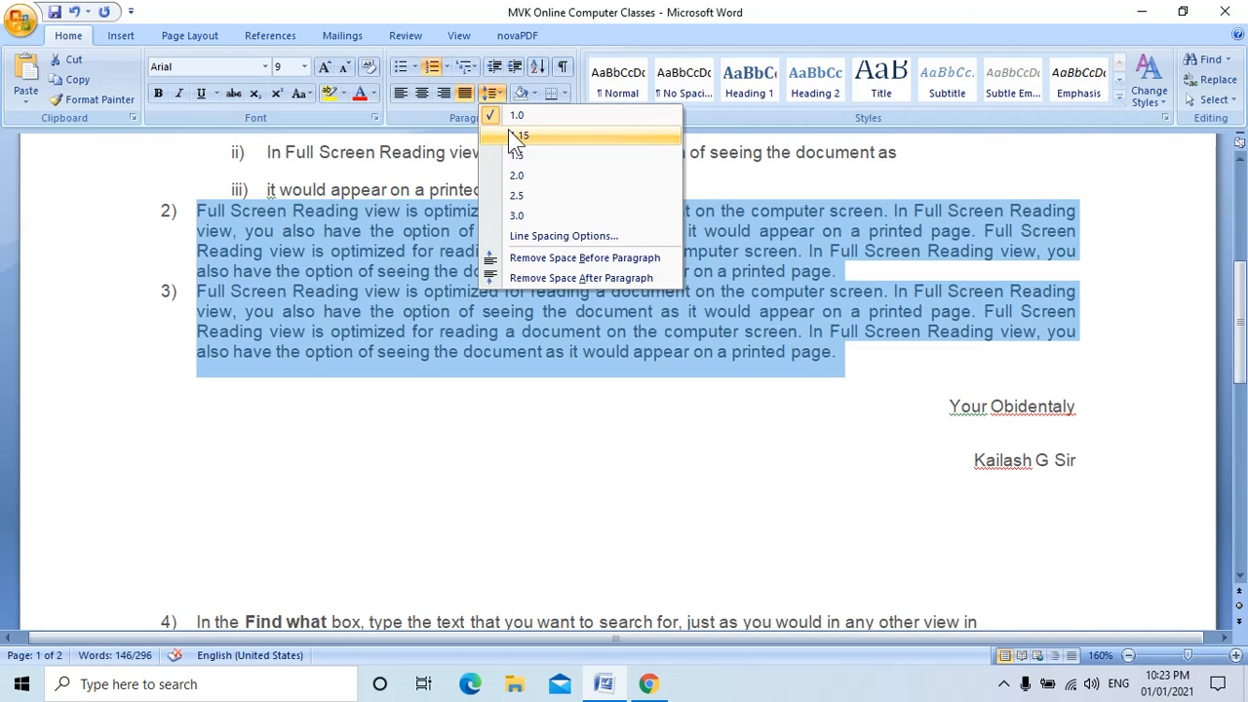
{"action": "left_click", "coordinate": [515, 135]}
{"action": "left_click", "coordinate": [494, 93]}
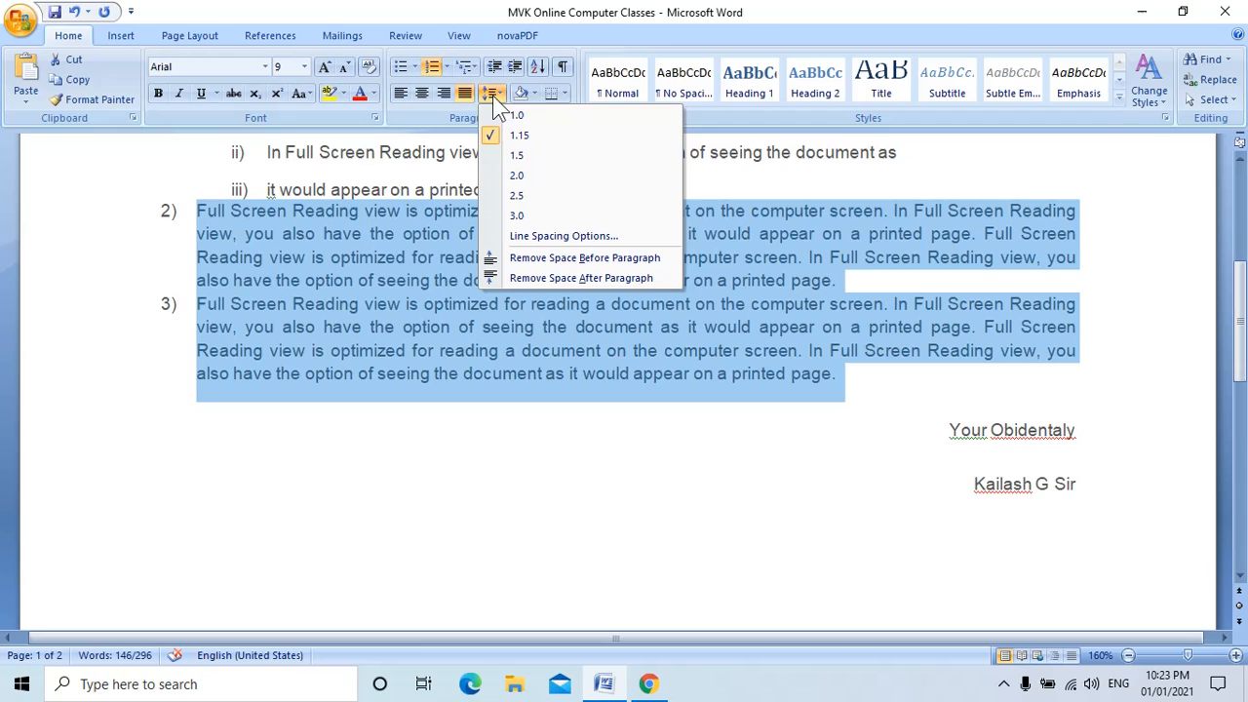
{"action": "left_click", "coordinate": [524, 157]}
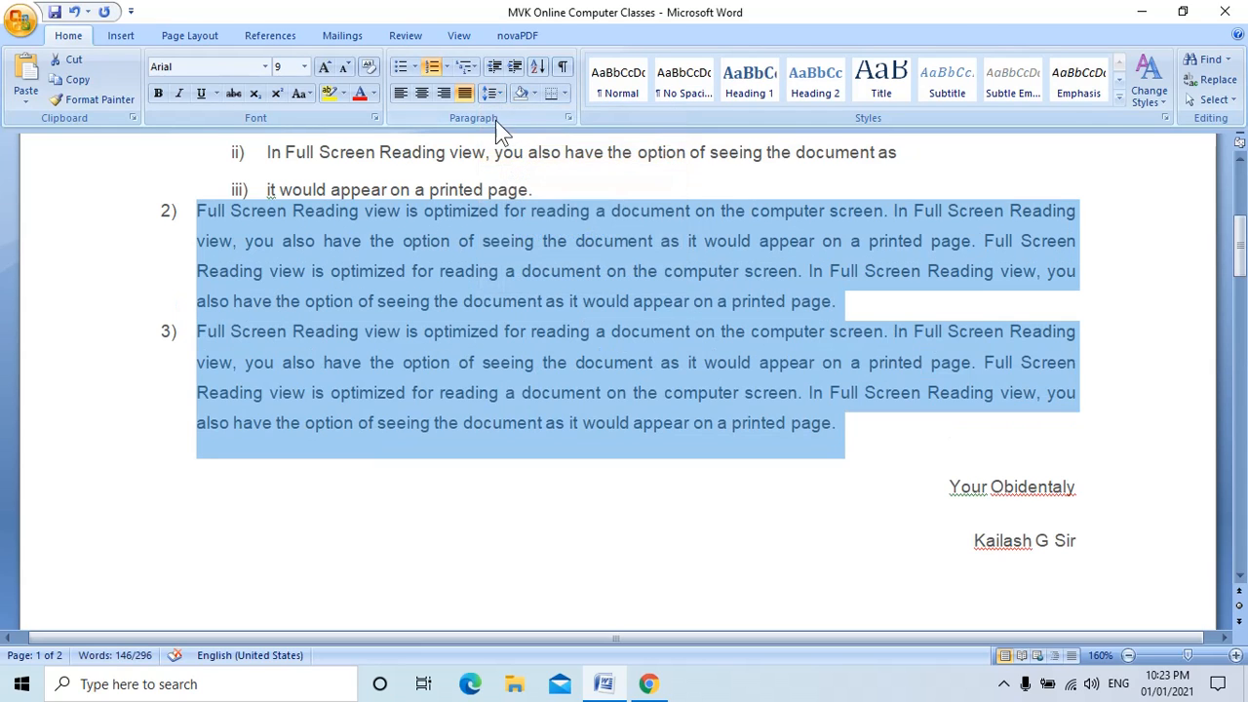
- Set the line spacing of list items 2) and 3) to 2.0
{"action": "left_click", "coordinate": [486, 92]}
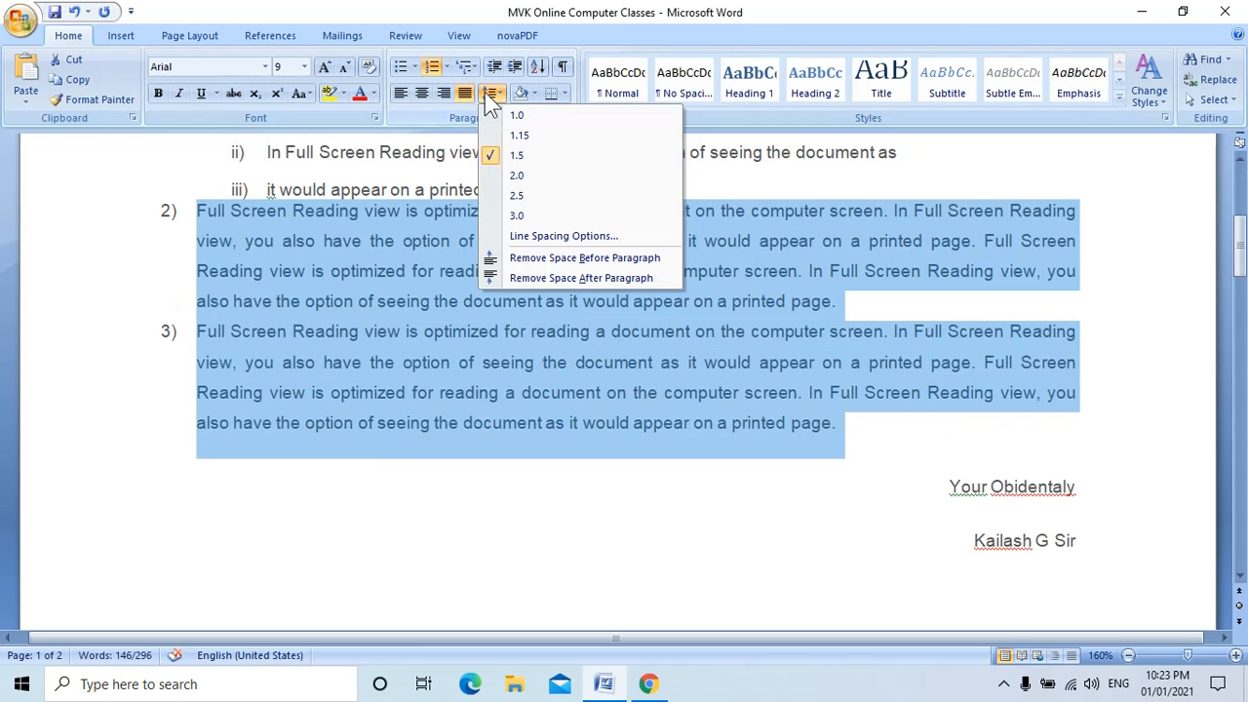
{"action": "left_click", "coordinate": [509, 174]}
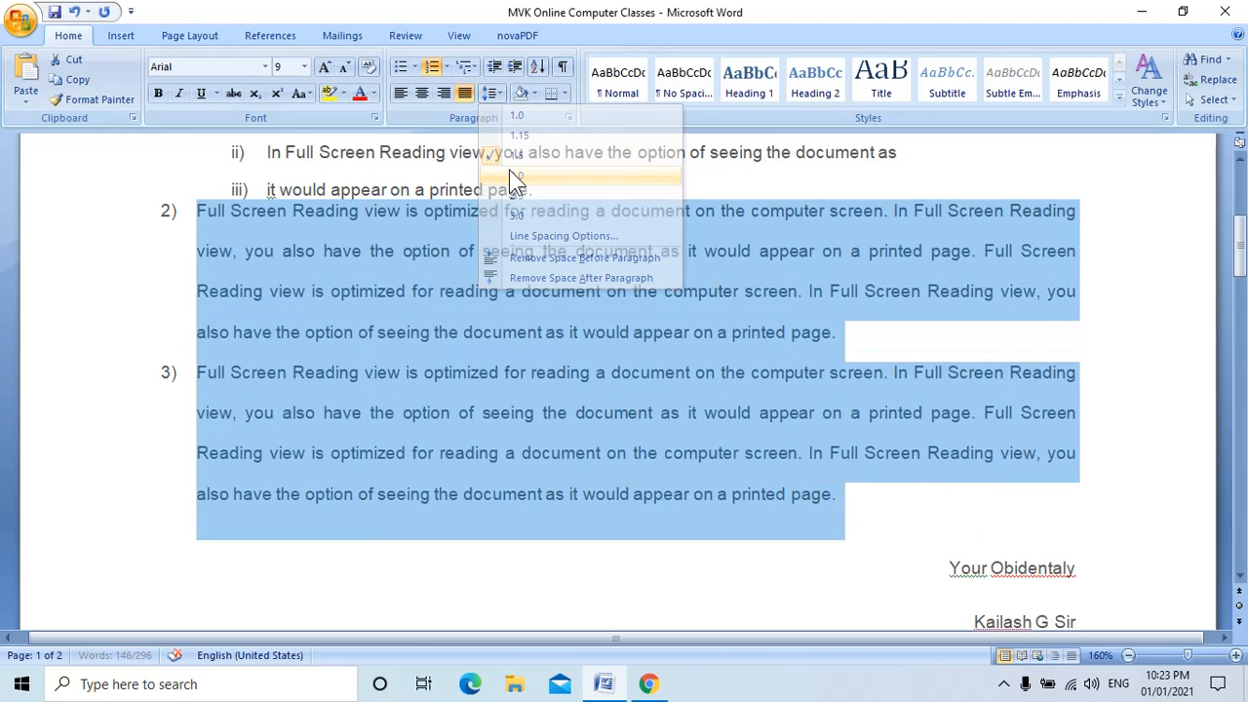
{"action": "left_click", "coordinate": [498, 100]}
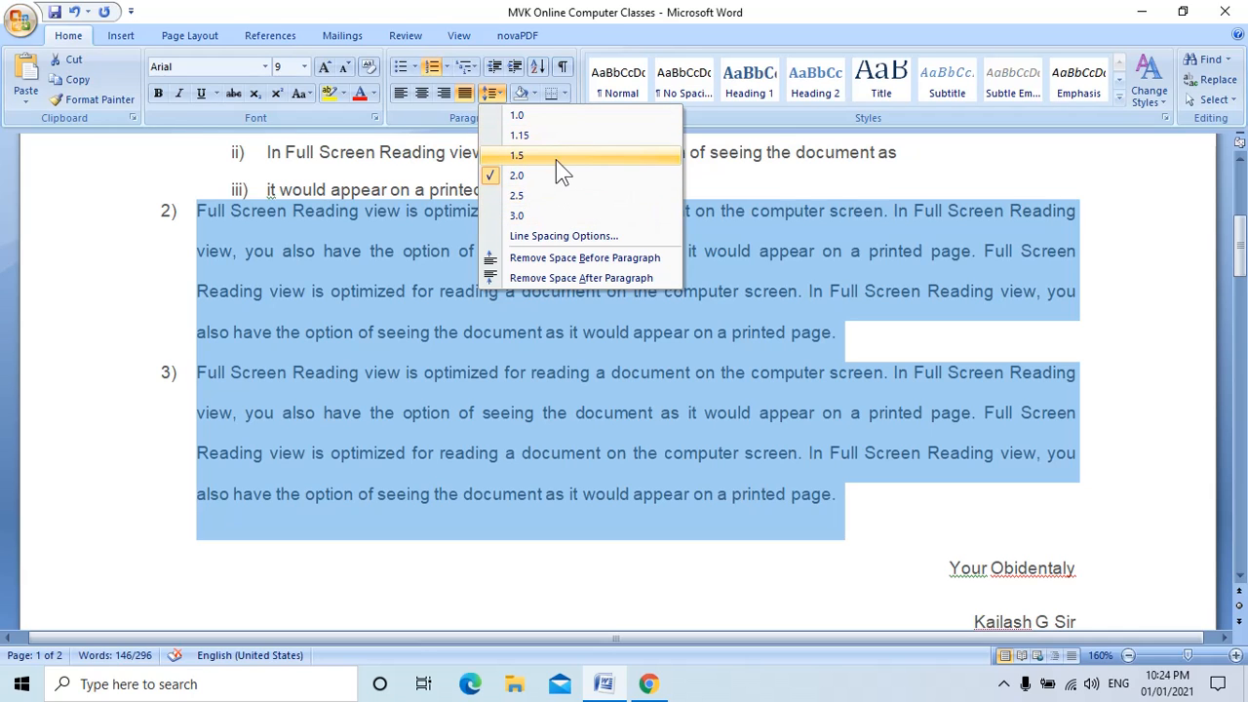
{"action": "left_click", "coordinate": [965, 445]}
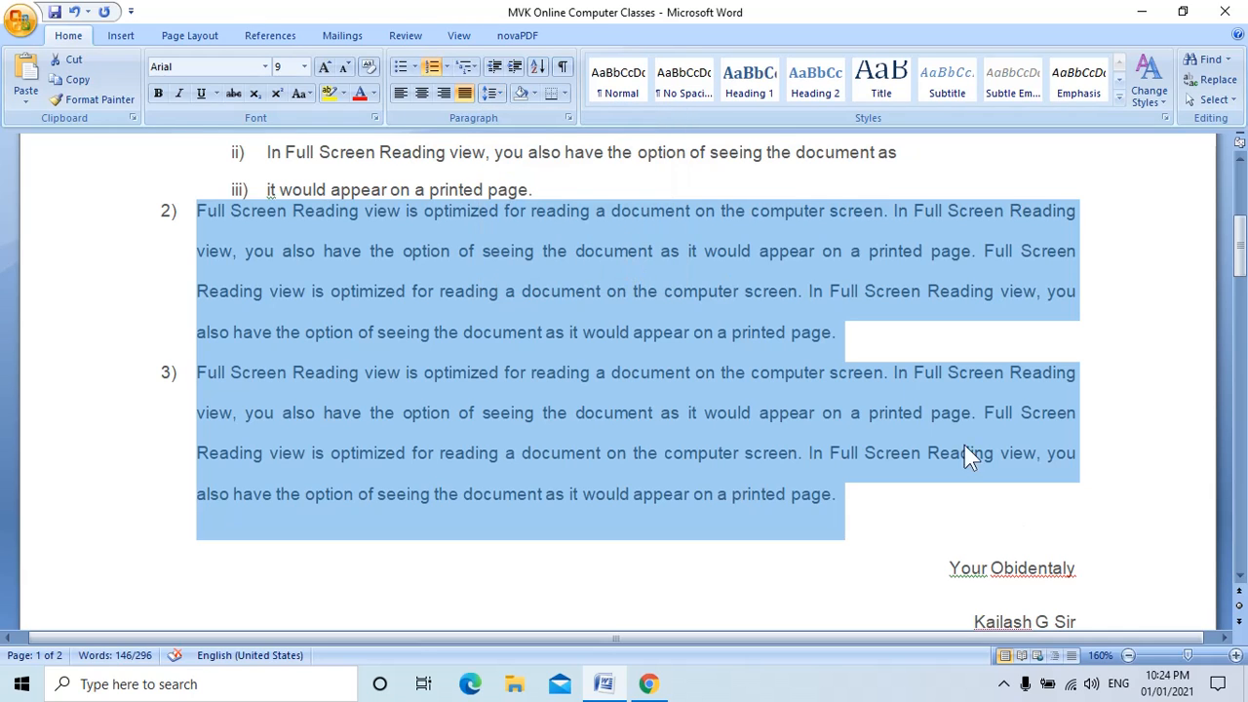
- Copy the whole of list item 3) and paste it as a new list item directly below
{"action": "left_click", "coordinate": [846, 486]}
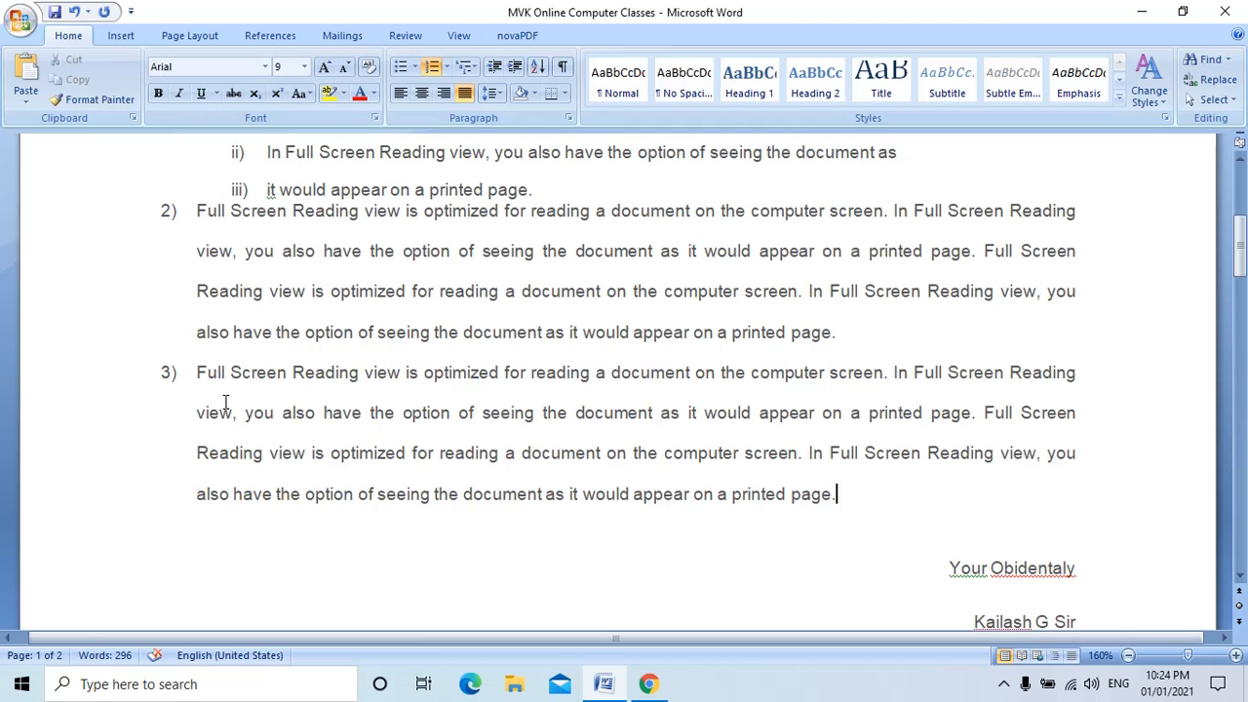
{"action": "triple_click", "coordinate": [194, 375]}
{"action": "key", "text": "ctrl+c"}
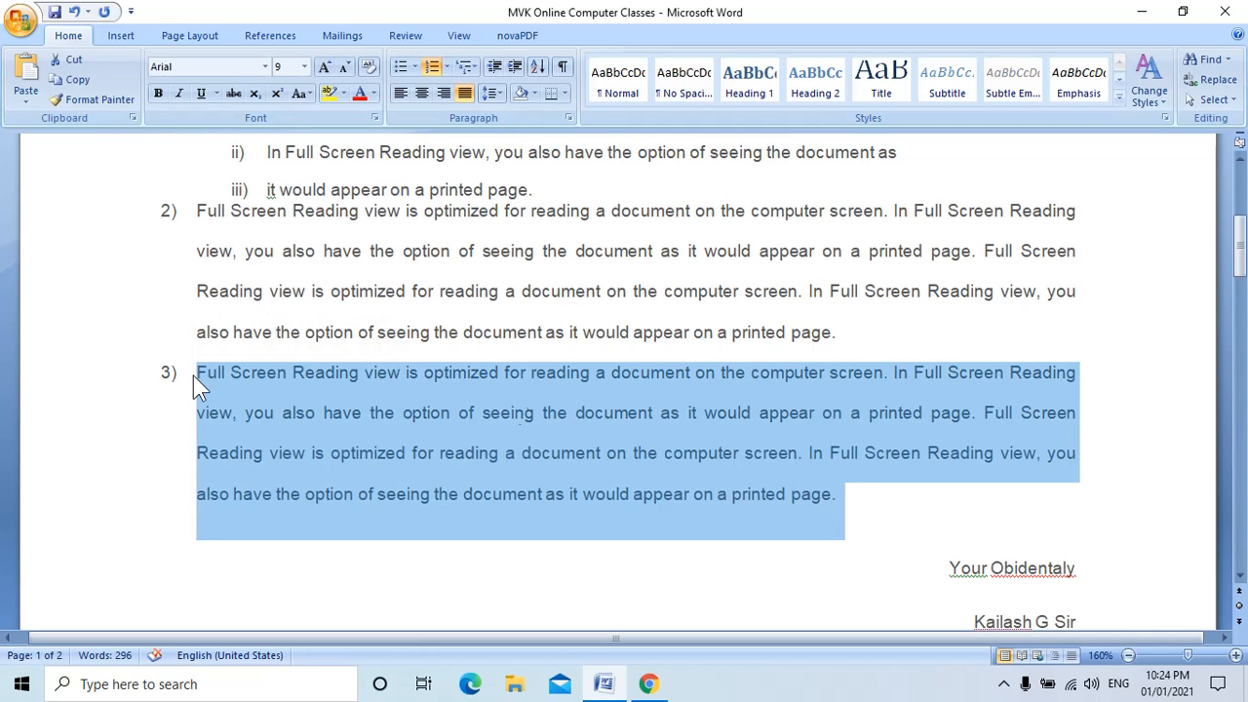
{"action": "left_click", "coordinate": [871, 511]}
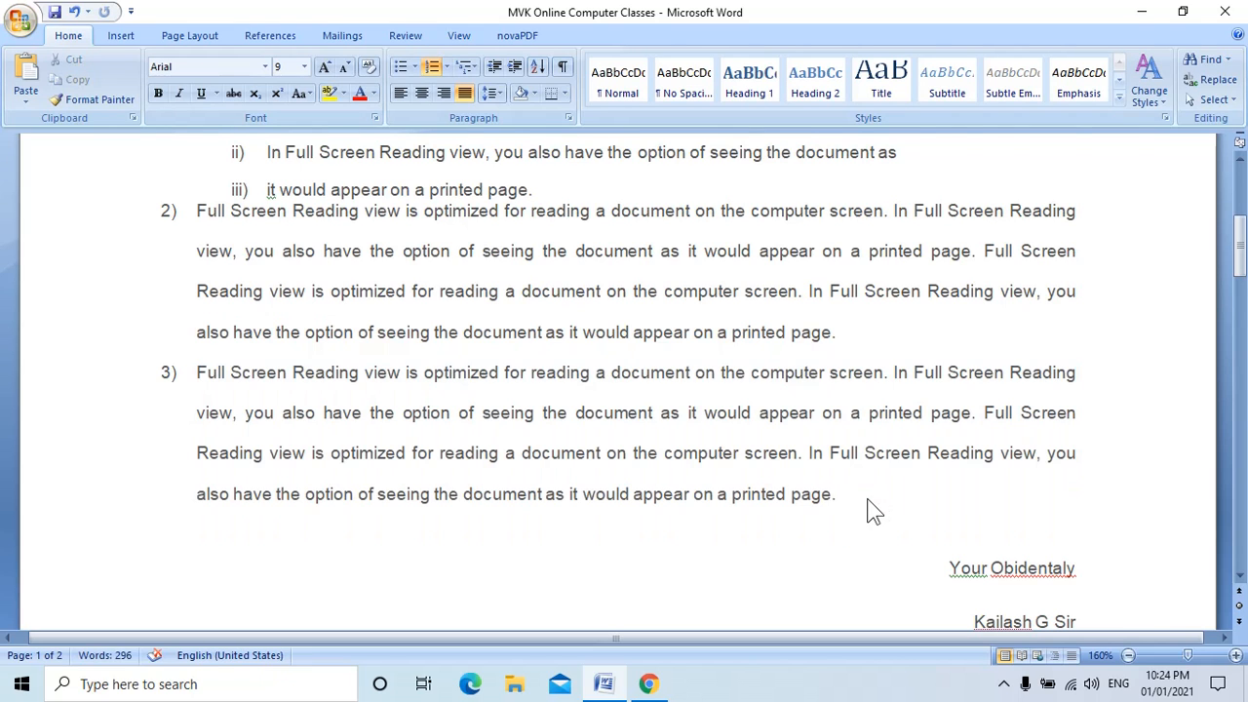
{"action": "key", "text": "Return"}
{"action": "key", "text": "ctrl+v"}
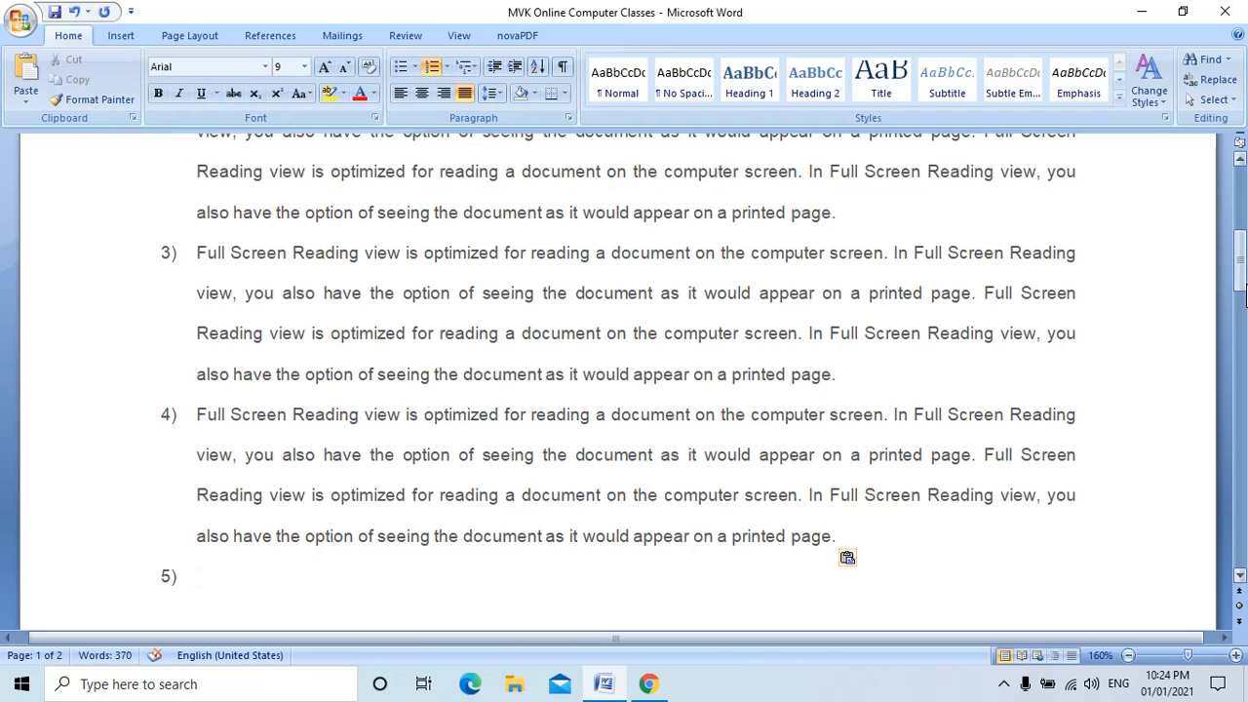
- Zoom the document out to 120% and add space before the paragraphs of list items 2) to 4)
{"action": "left_click", "coordinate": [1127, 655]}
{"action": "left_click", "coordinate": [1128, 655]}
{"action": "double_click", "coordinate": [1128, 655]}
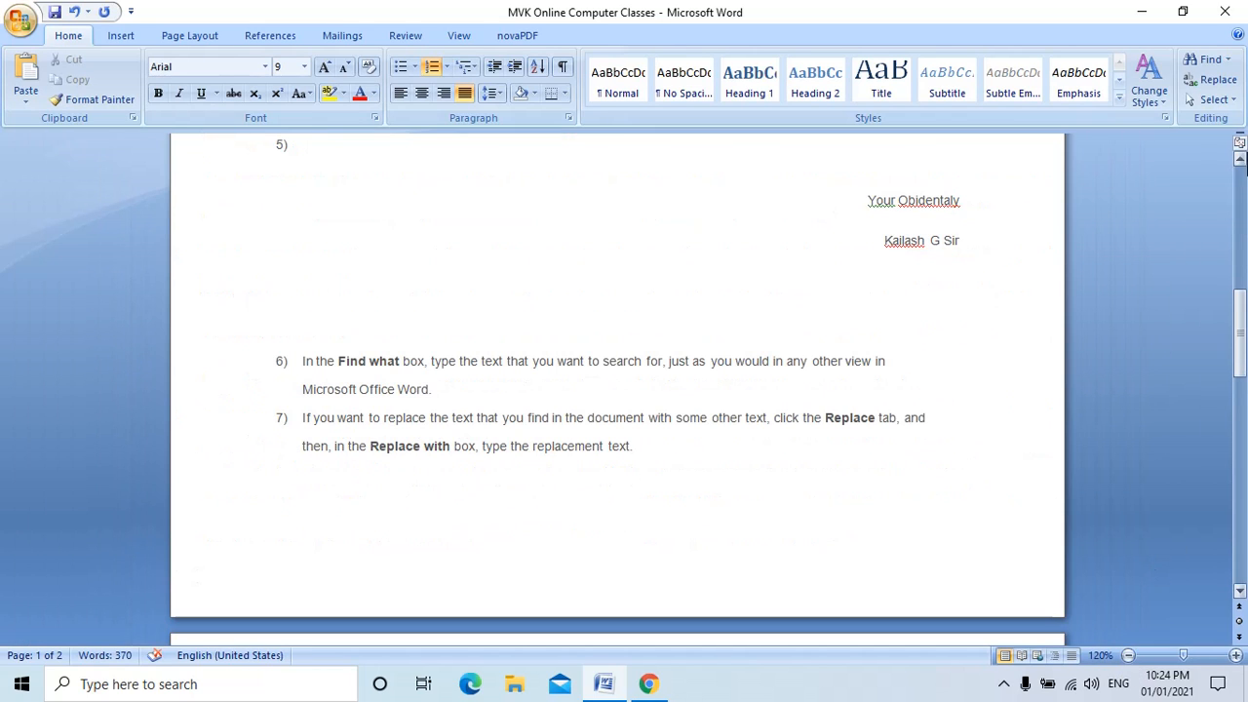
{"action": "scroll", "coordinate": [1243, 164], "scroll_direction": "up", "scroll_amount": 6}
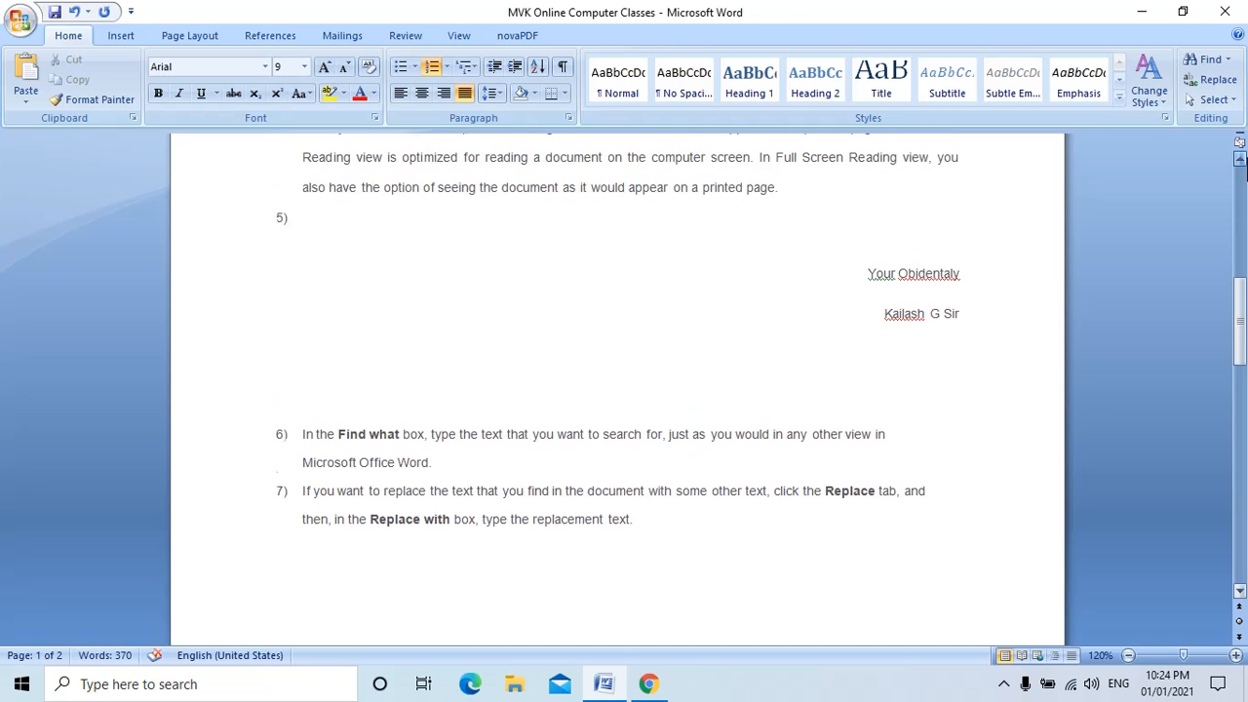
{"action": "scroll", "coordinate": [1243, 166], "scroll_direction": "up", "scroll_amount": 5}
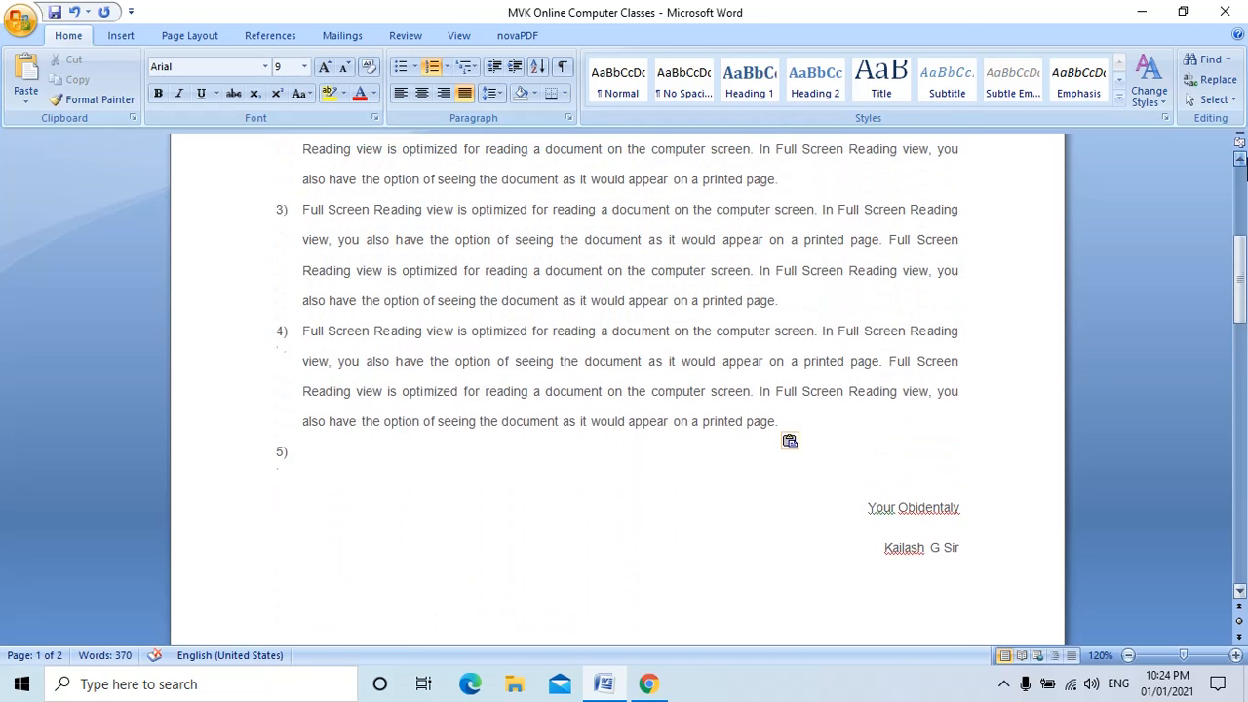
{"action": "left_click", "coordinate": [303, 267]}
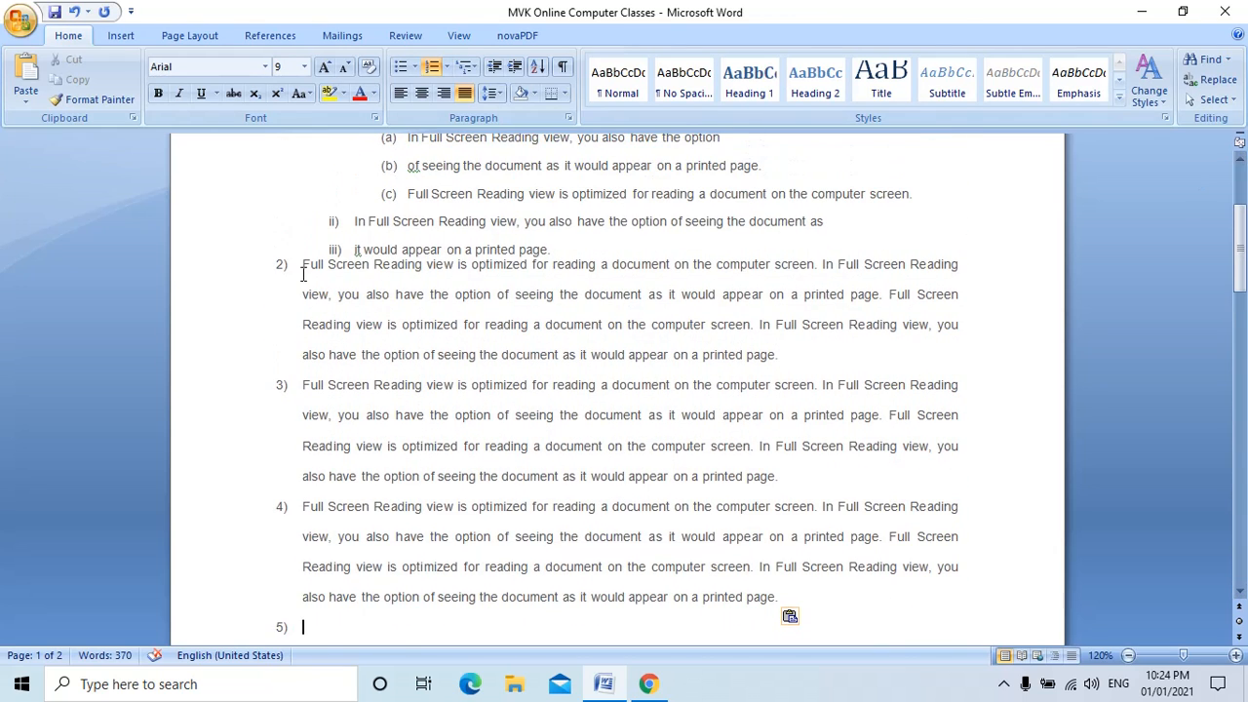
{"action": "left_click", "coordinate": [778, 575], "text": "shift"}
{"action": "left_click", "coordinate": [794, 606], "text": "shift"}
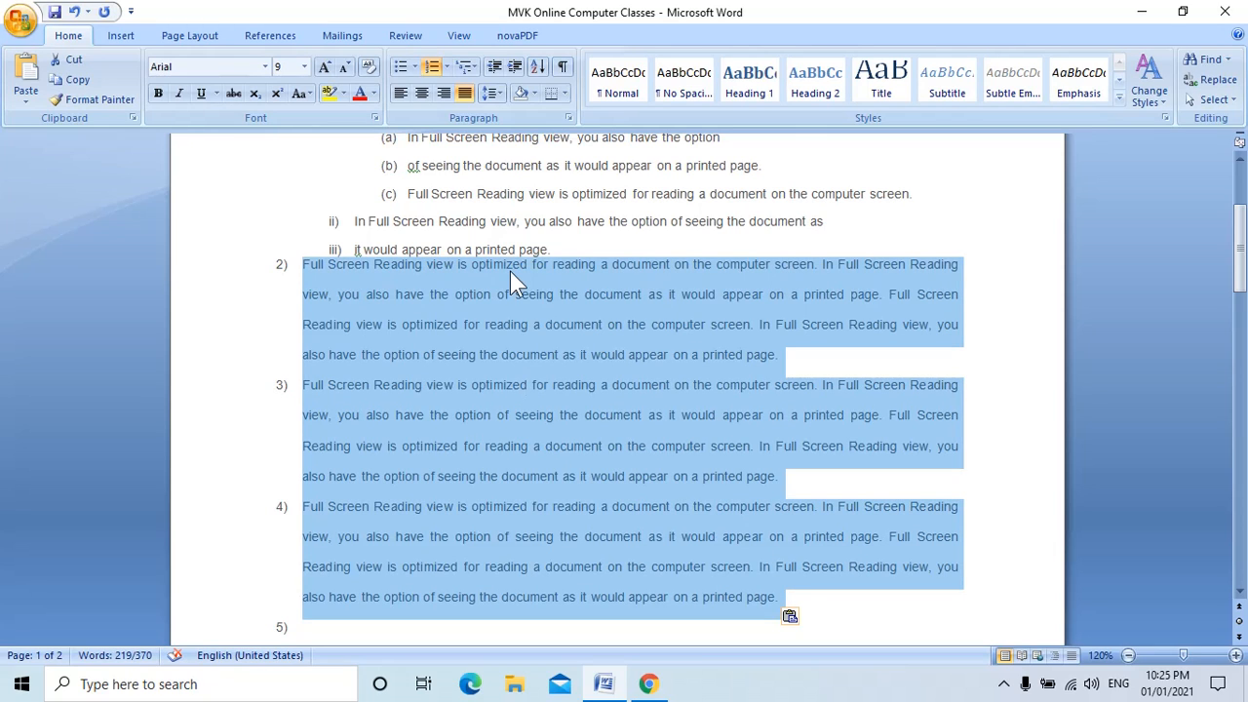
{"action": "left_click", "coordinate": [490, 93]}
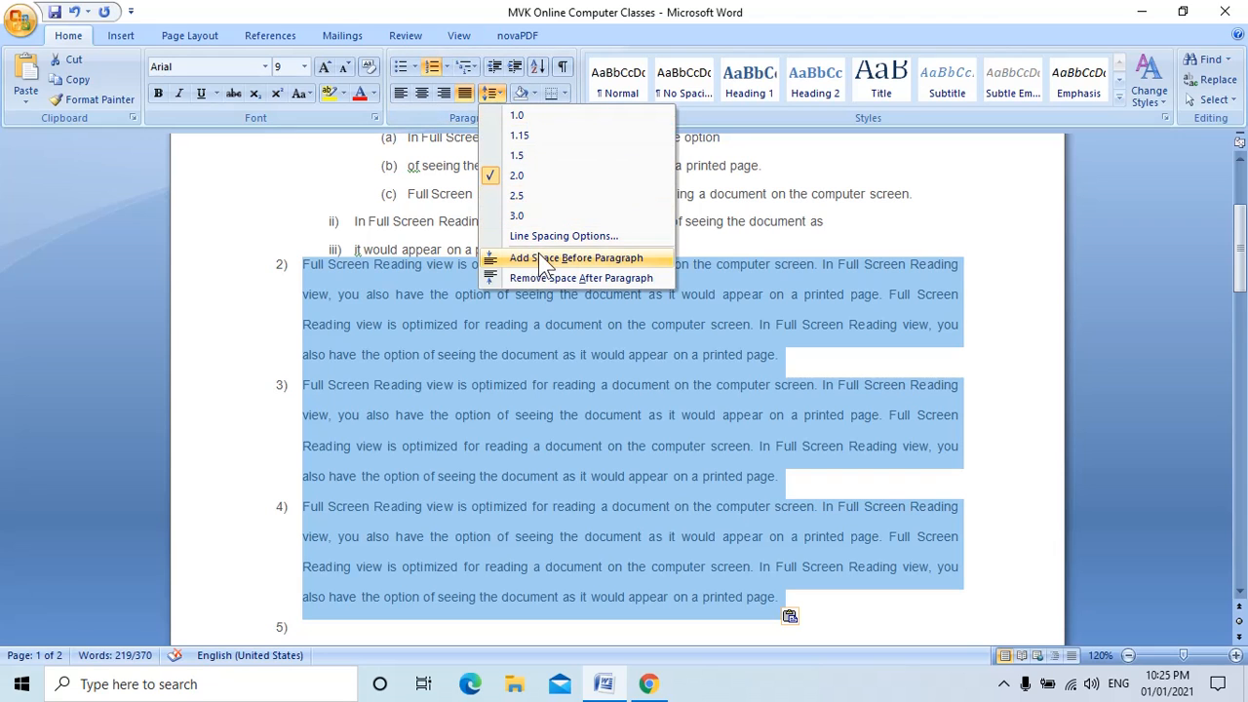
{"action": "left_click", "coordinate": [613, 264]}
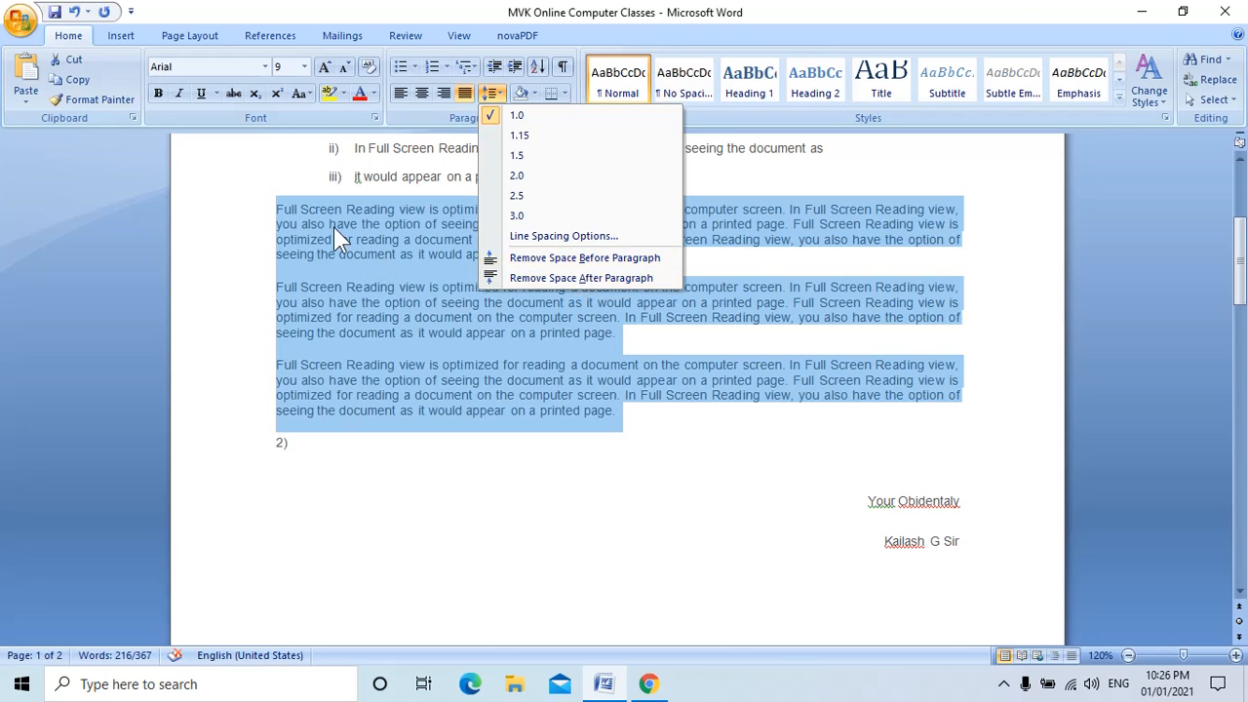
- Remove the space before each of the three selected unnumbered paragraphs
{"action": "left_click", "coordinate": [288, 230]}
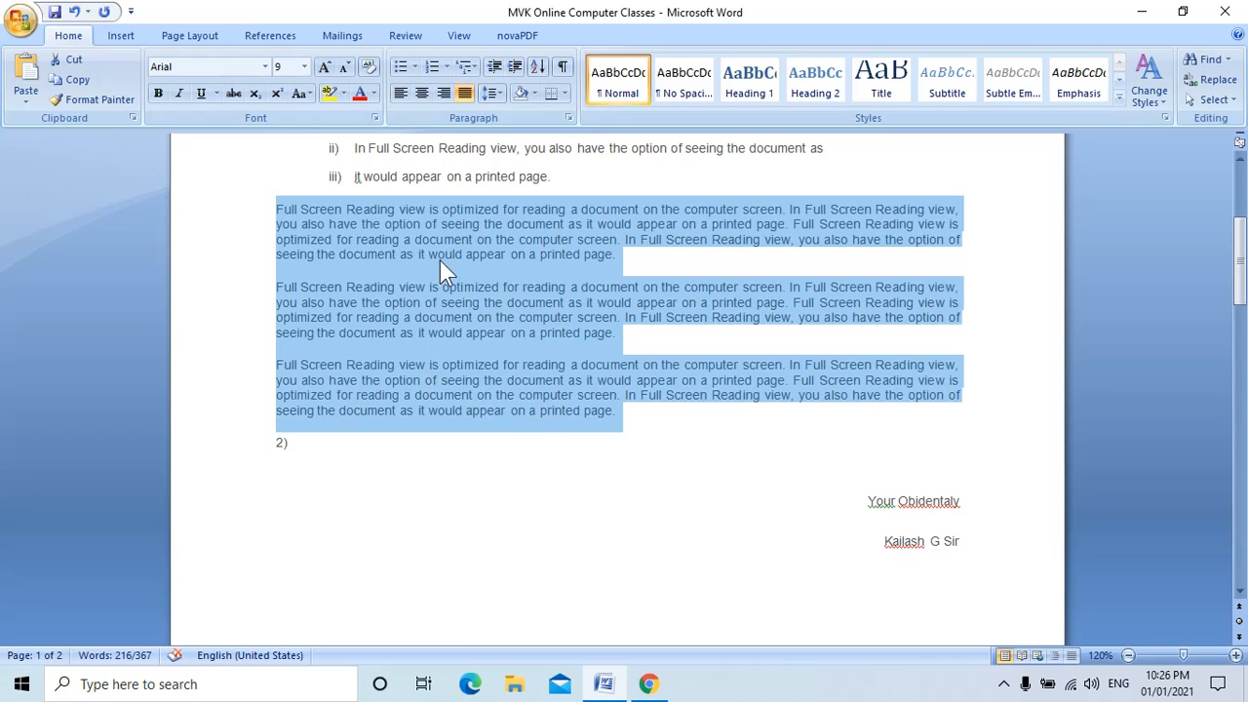
{"action": "left_click", "coordinate": [497, 92]}
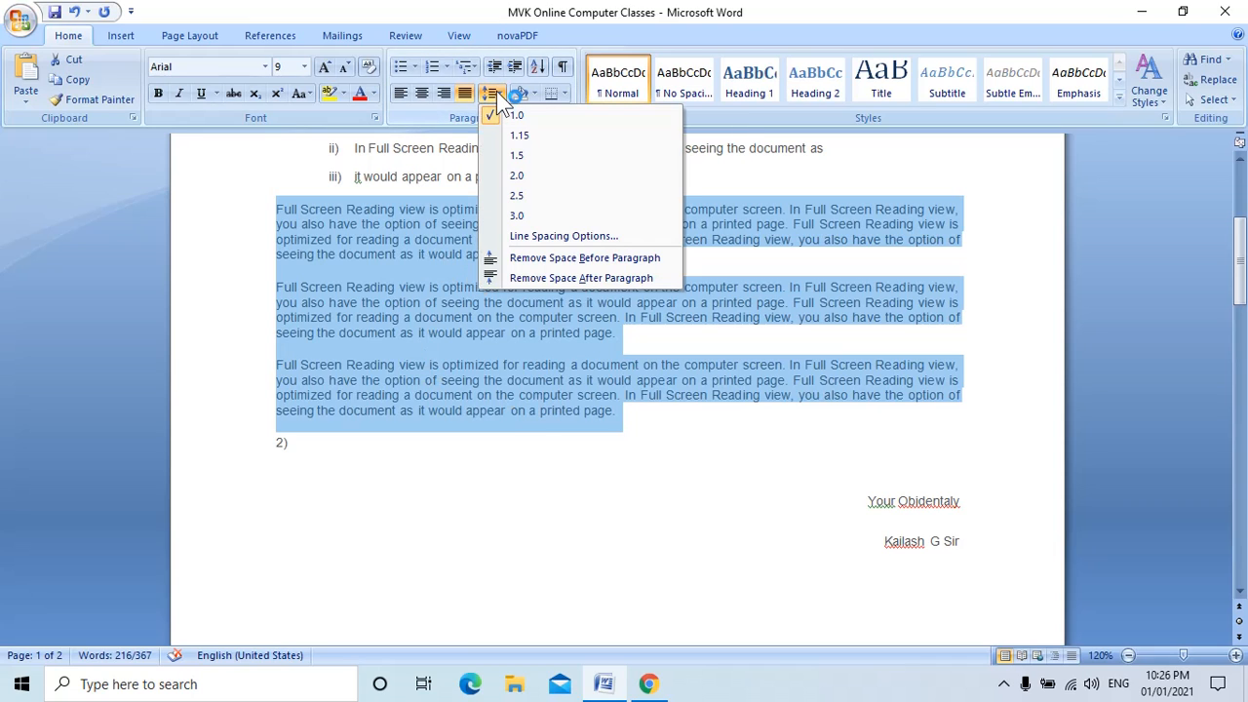
{"action": "left_click", "coordinate": [567, 258]}
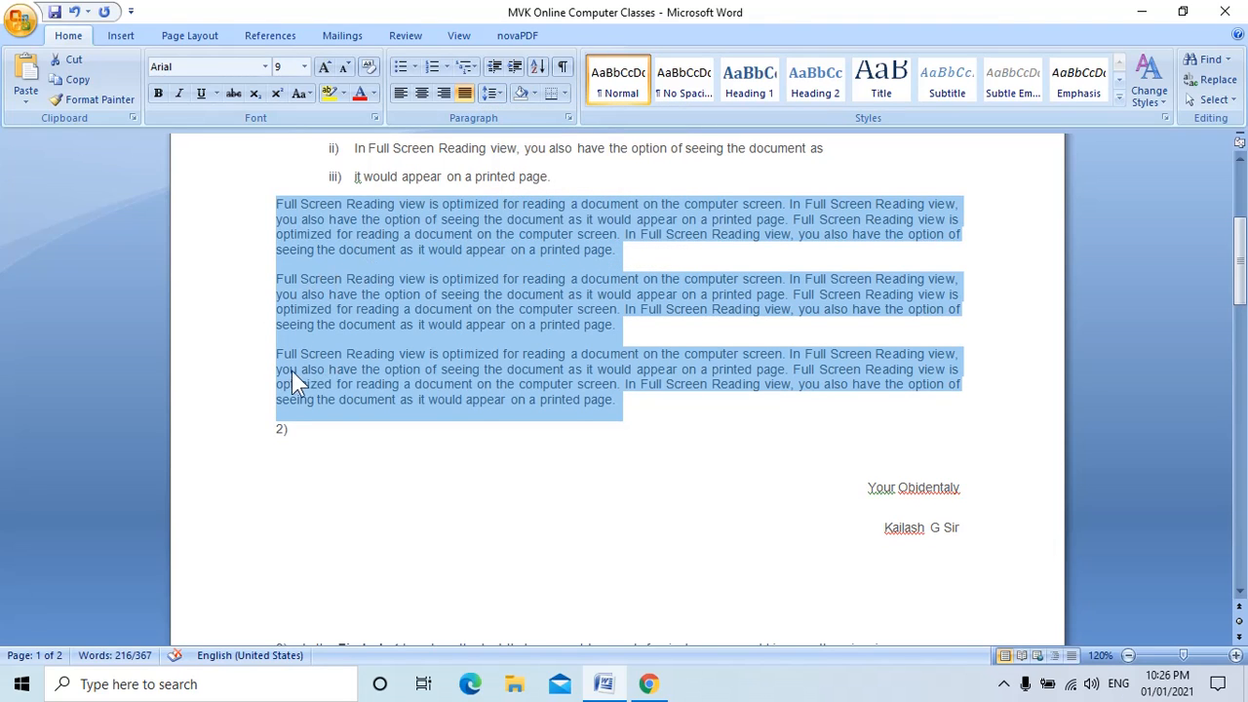
- Remove the space after each of the three selected unnumbered paragraphs
{"action": "left_click", "coordinate": [495, 97]}
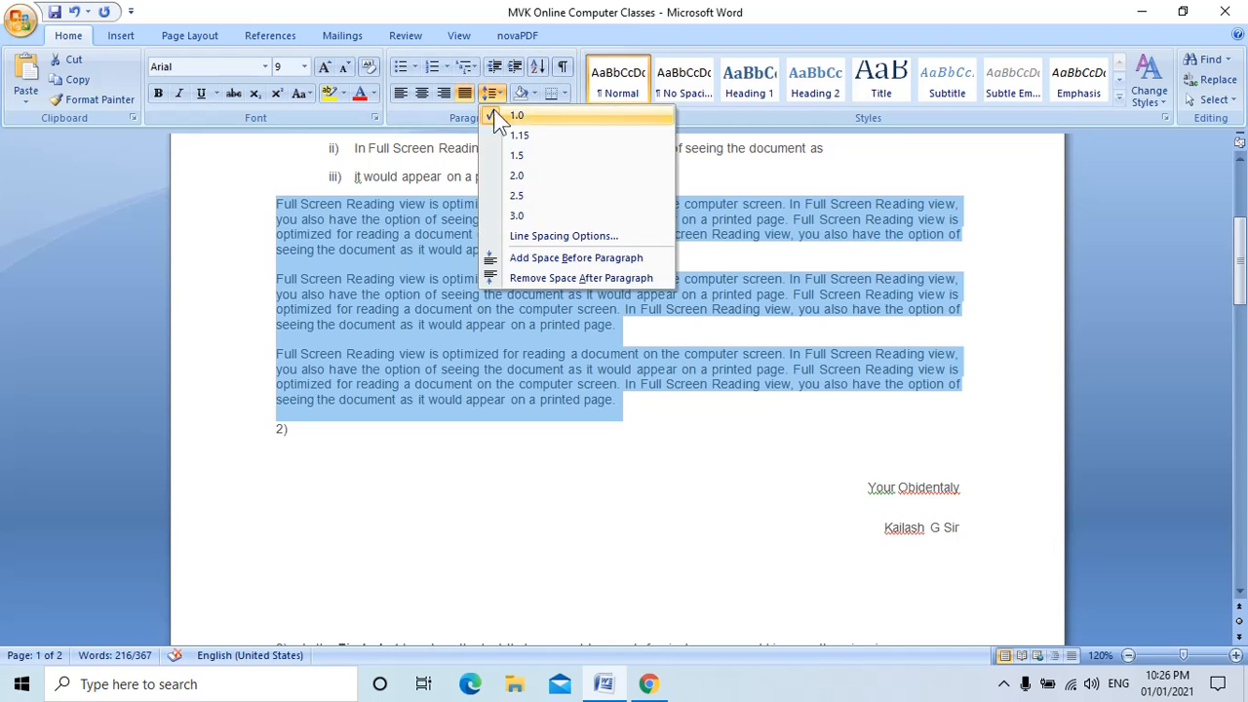
{"action": "left_click", "coordinate": [560, 283]}
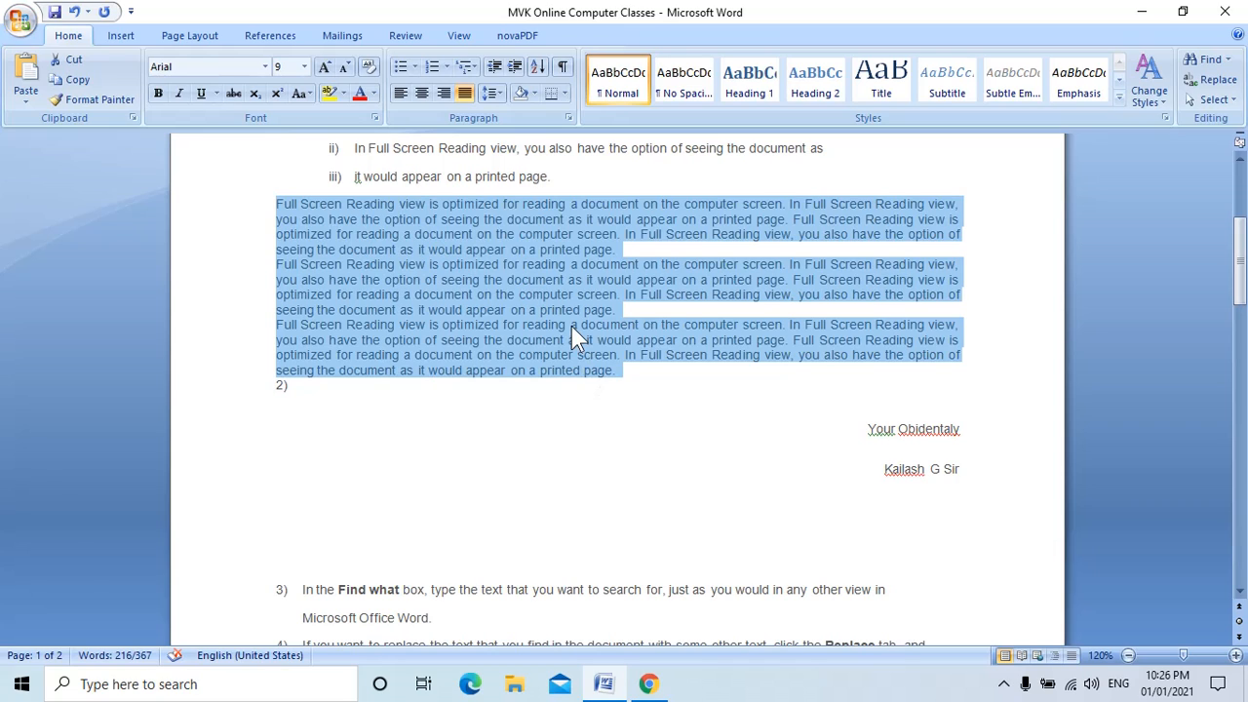
{"action": "left_click", "coordinate": [499, 86]}
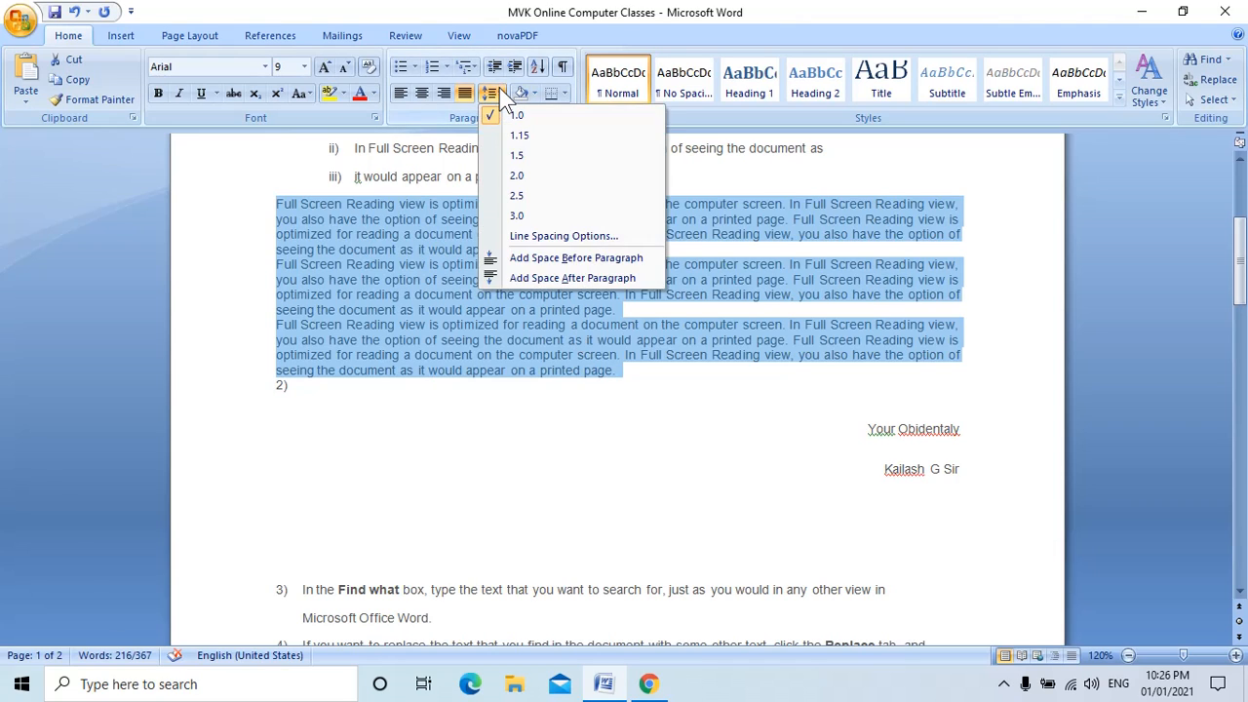
- Add space before each of the three selected unnumbered paragraphs
{"action": "left_click", "coordinate": [528, 261]}
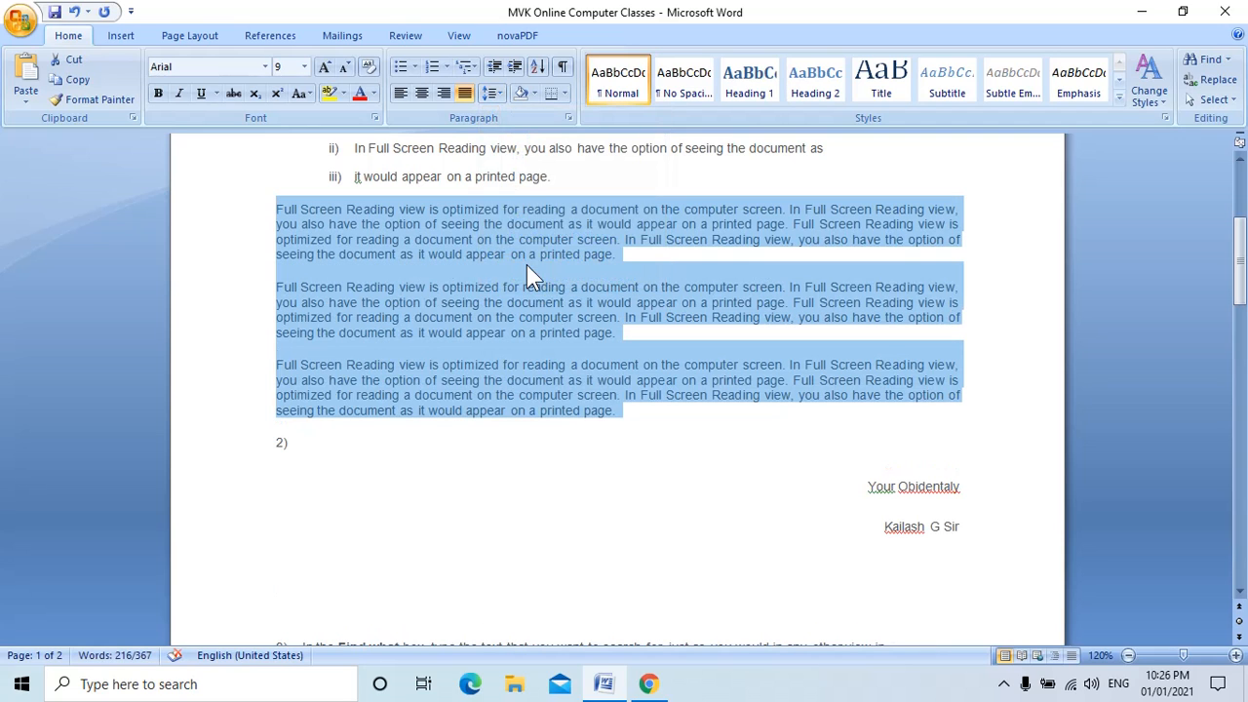
{"action": "left_click", "coordinate": [500, 100]}
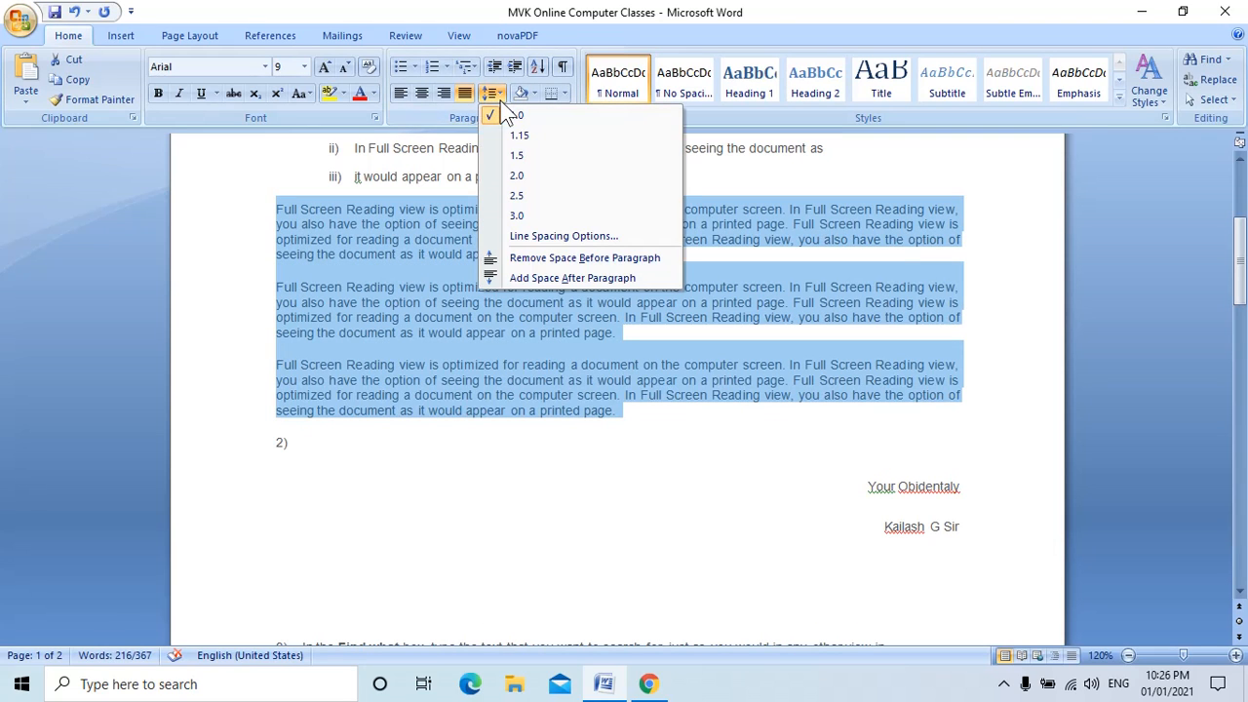
{"action": "left_click", "coordinate": [651, 283]}
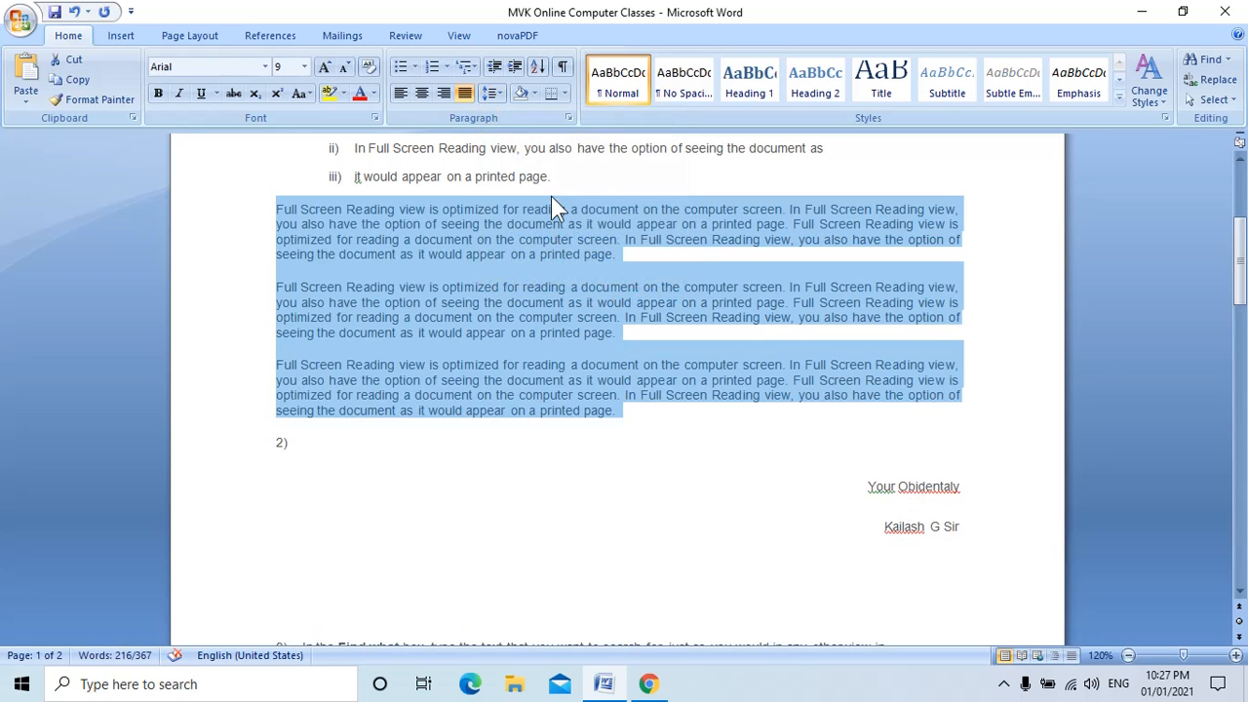
- Shade the background of the first unnumbered paragraph yellow
{"action": "left_click", "coordinate": [534, 93]}
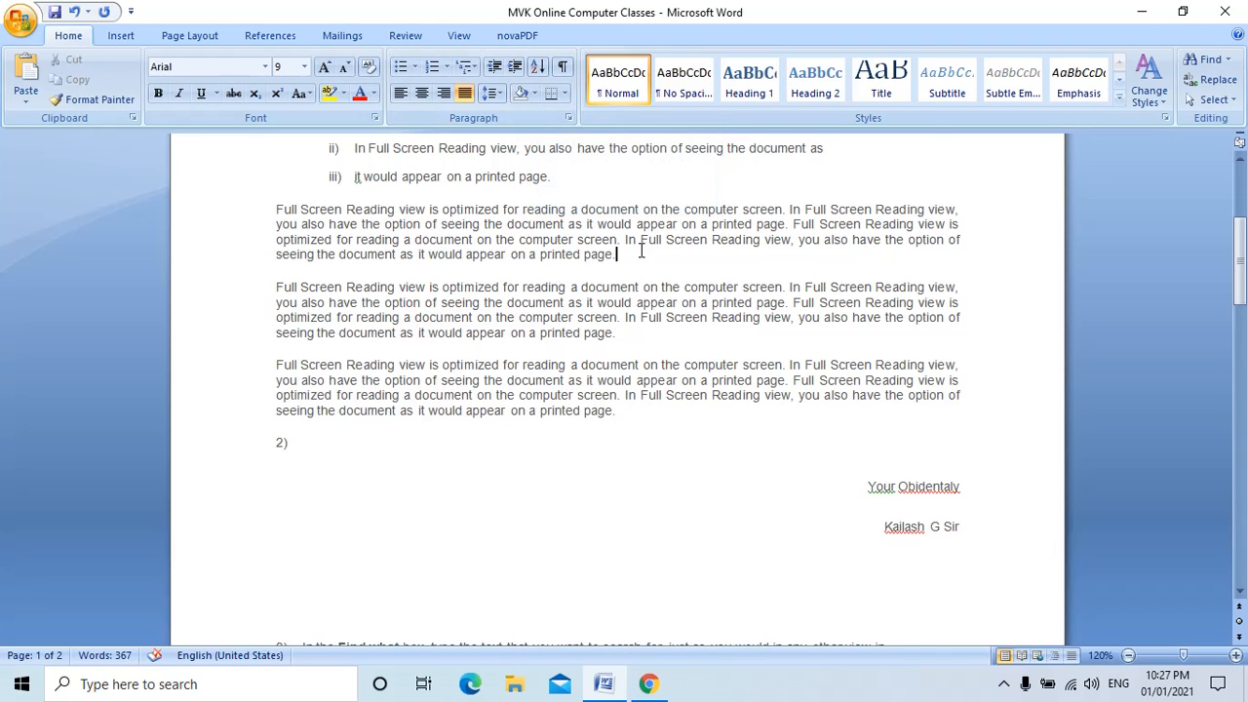
{"action": "triple_click", "coordinate": [274, 211]}
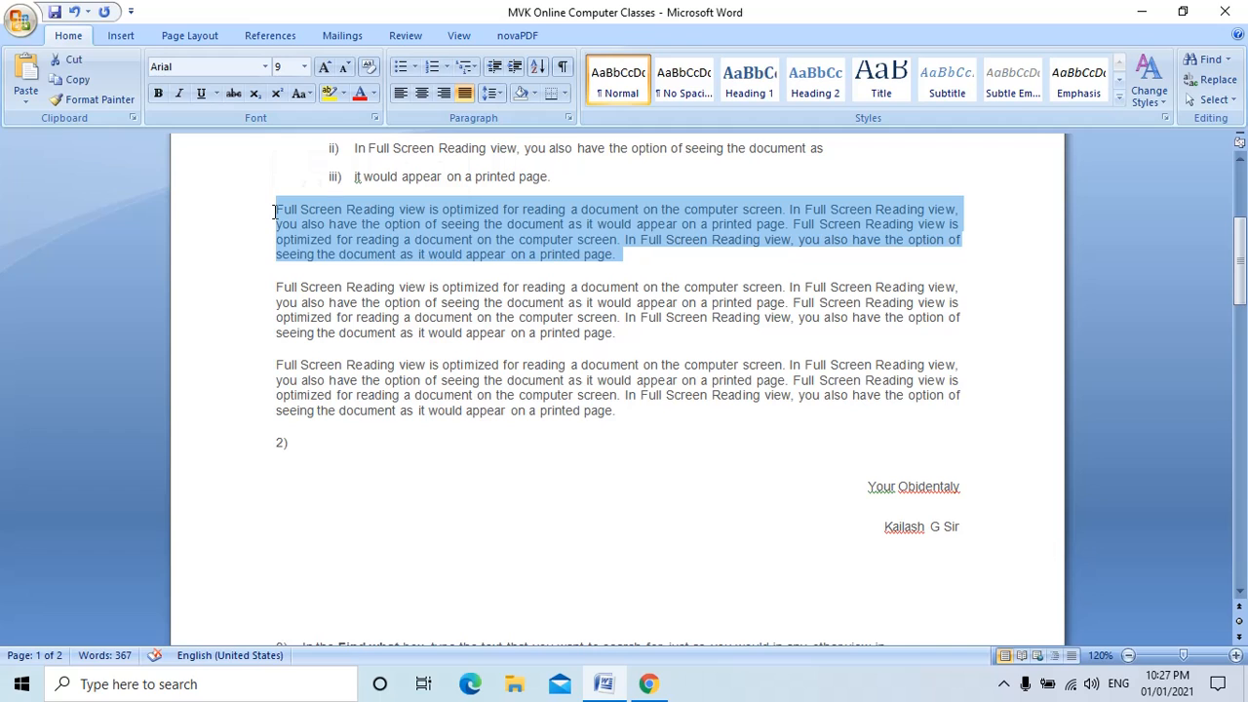
{"action": "left_click", "coordinate": [534, 93]}
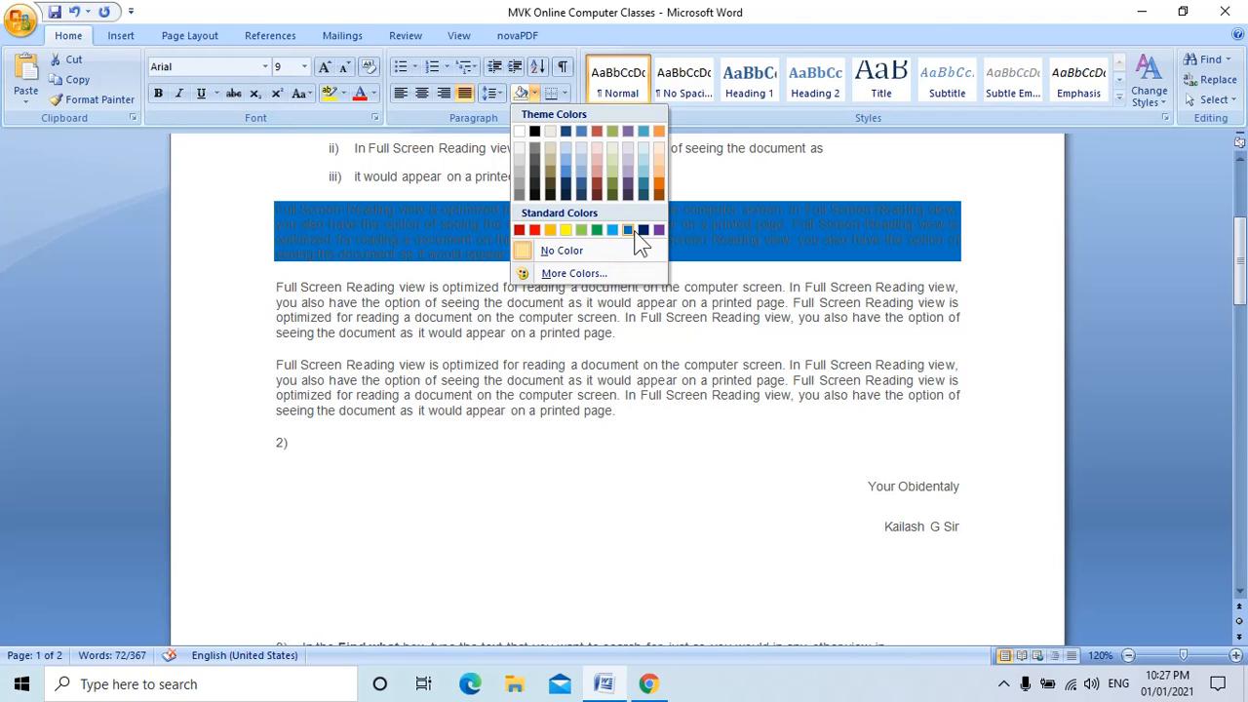
{"action": "left_click", "coordinate": [567, 228]}
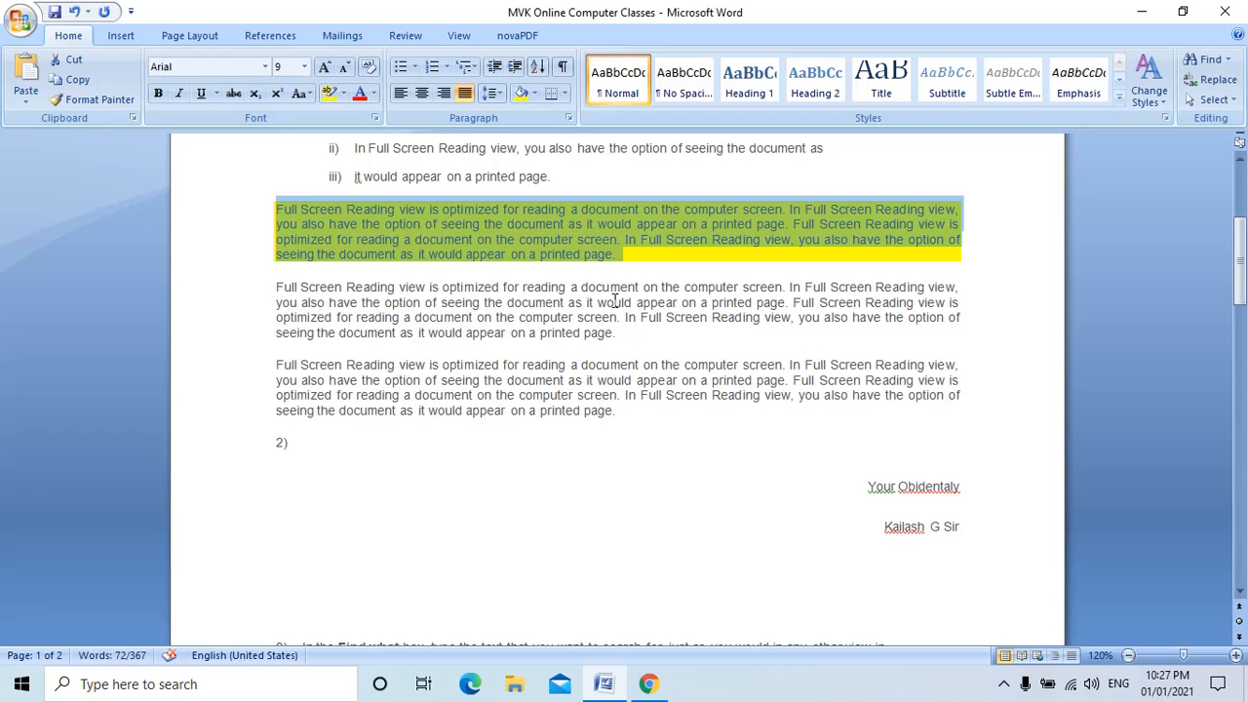
- Shade the background of the second unnumbered paragraph with the standard light green colour
{"action": "left_click", "coordinate": [626, 336]}
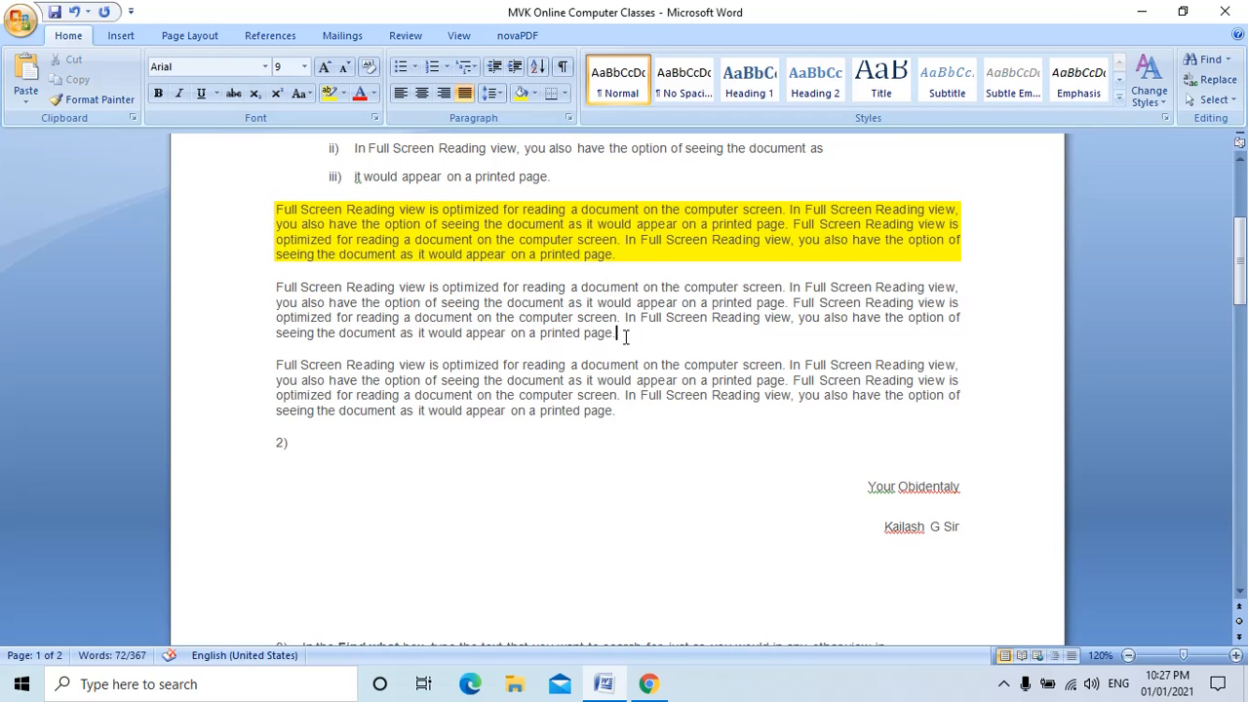
{"action": "triple_click", "coordinate": [279, 287]}
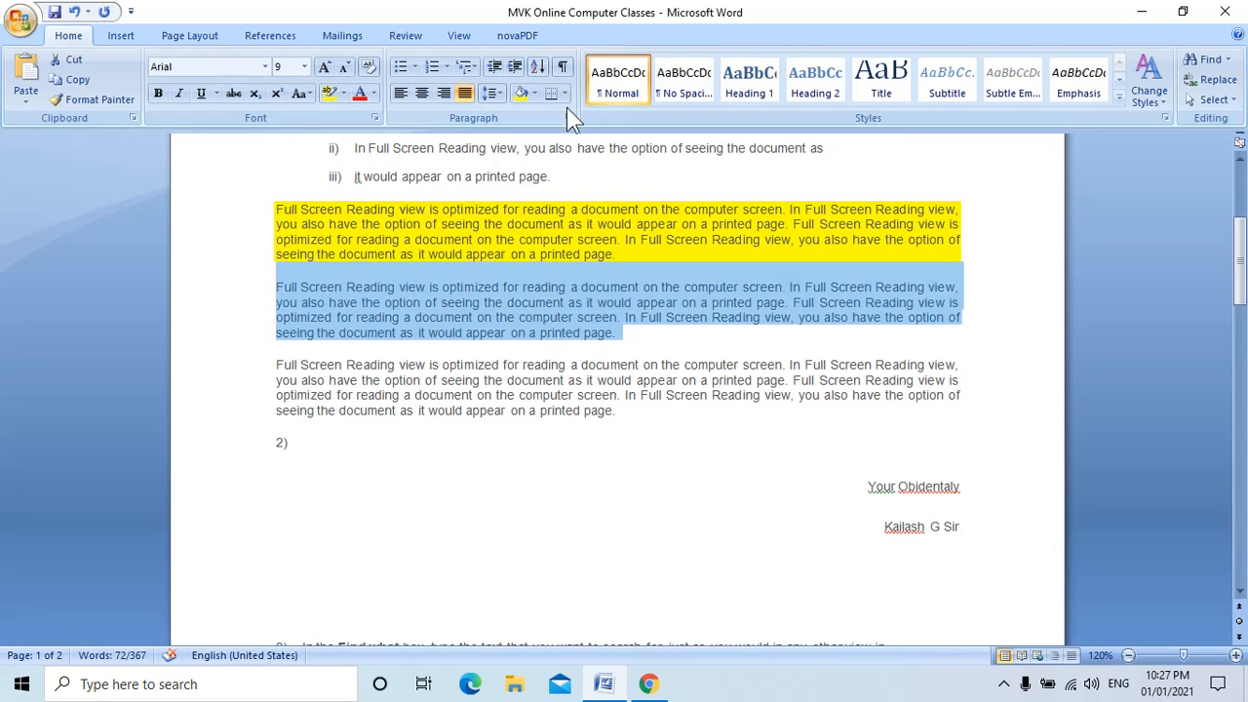
{"action": "left_click", "coordinate": [535, 92]}
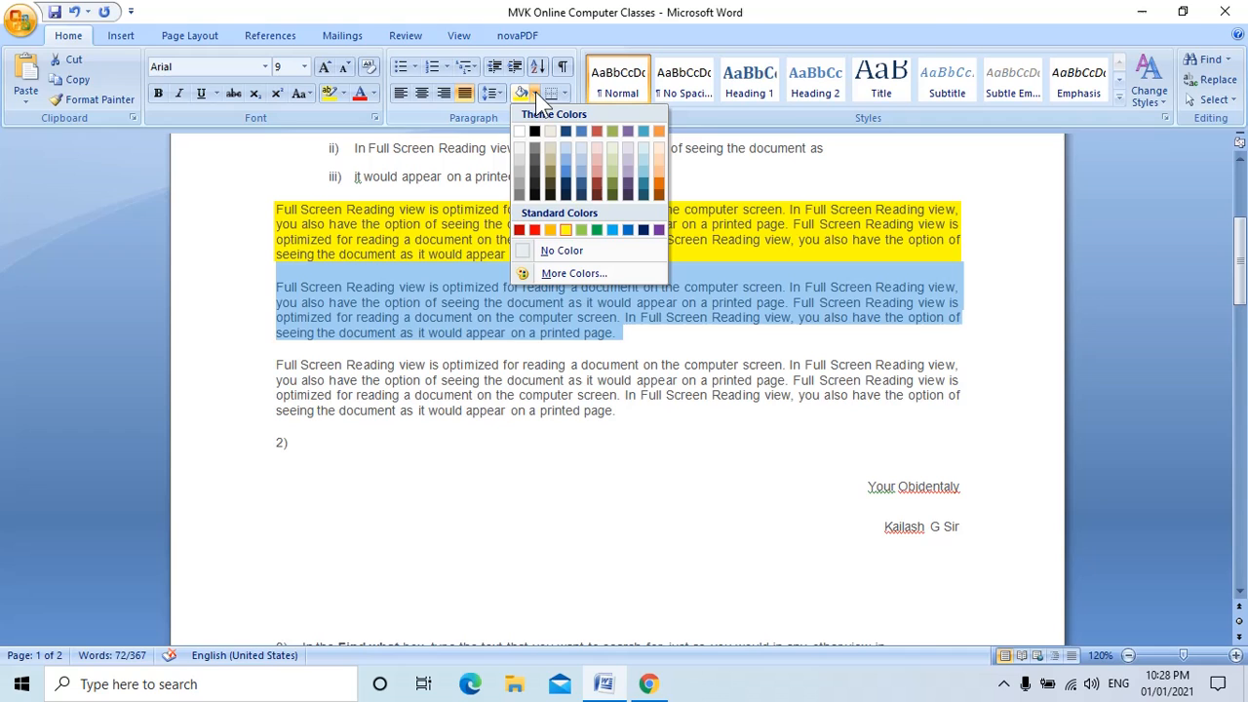
{"action": "left_click", "coordinate": [579, 229]}
- Shade the background of the third unnumbered paragraph with the standard light blue colour
{"action": "left_click", "coordinate": [632, 426]}
{"action": "left_click", "coordinate": [618, 411]}
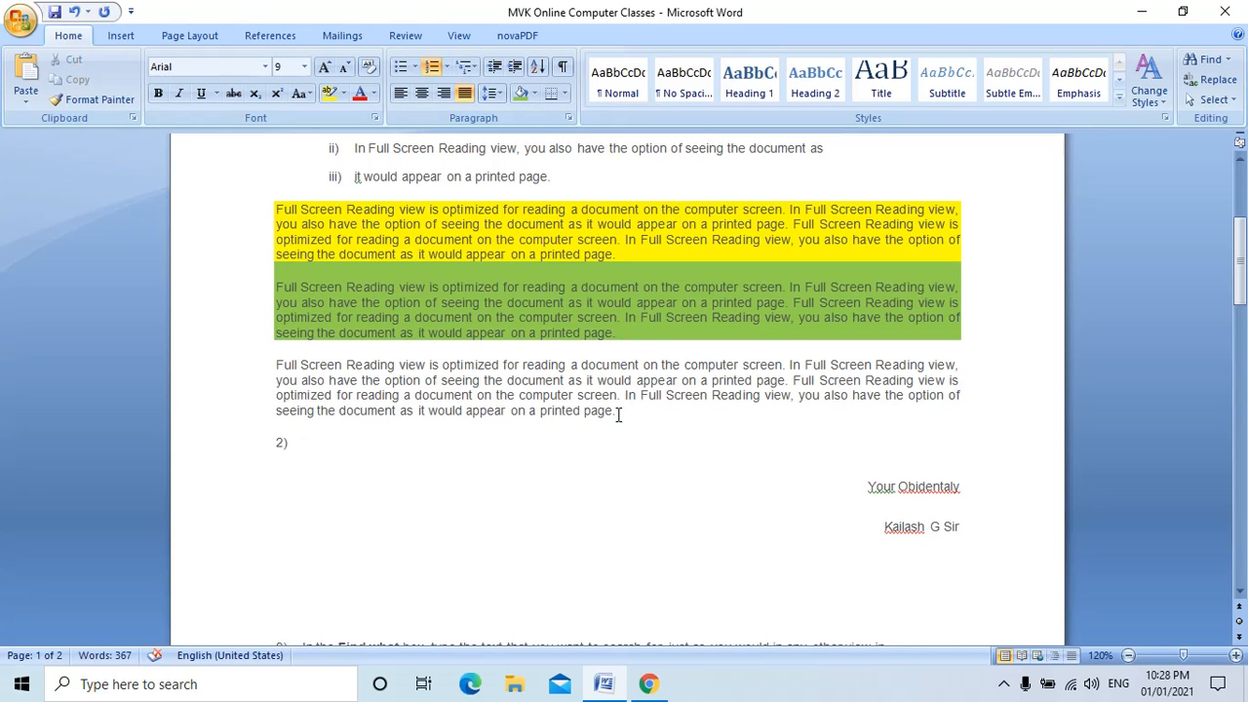
{"action": "triple_click", "coordinate": [276, 362]}
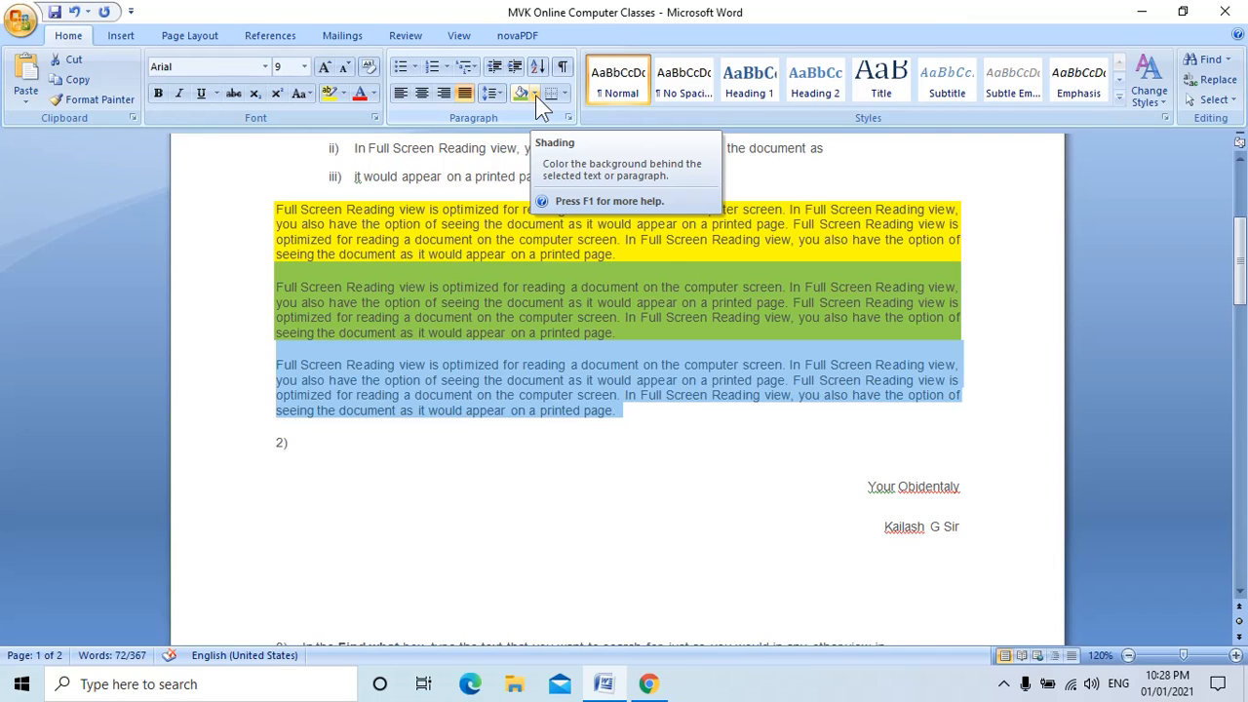
{"action": "left_click", "coordinate": [535, 94]}
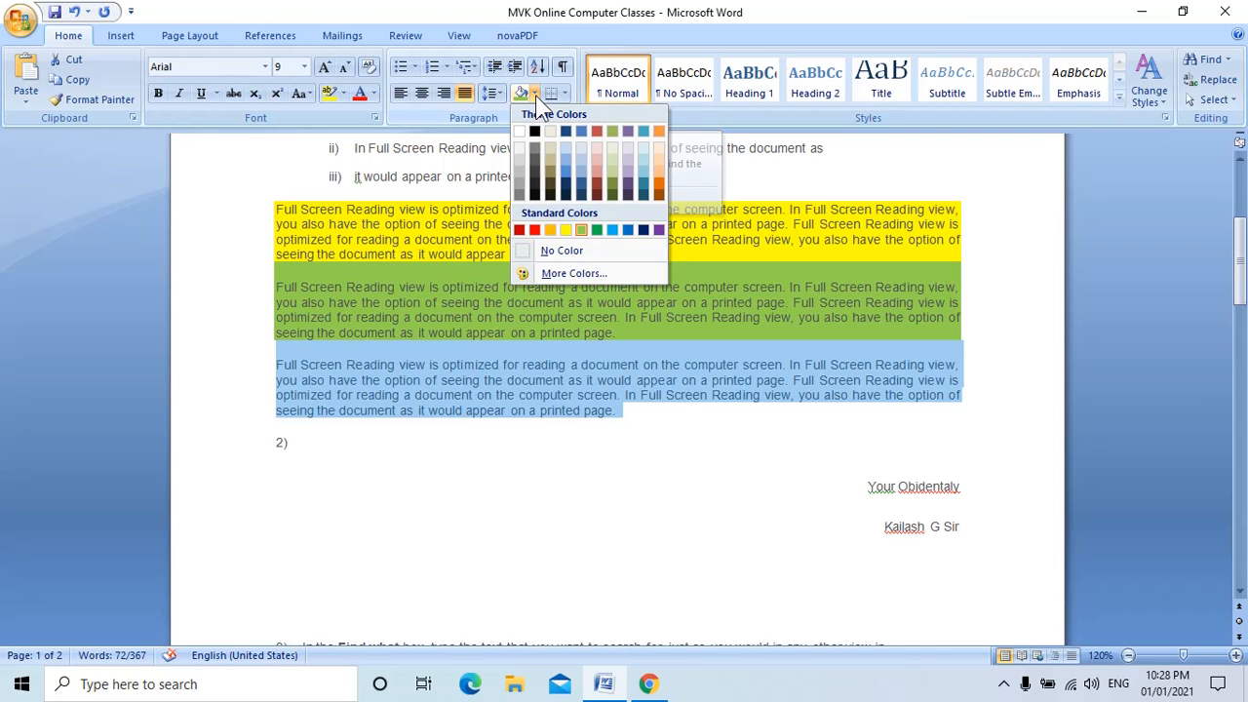
{"action": "left_click", "coordinate": [612, 230]}
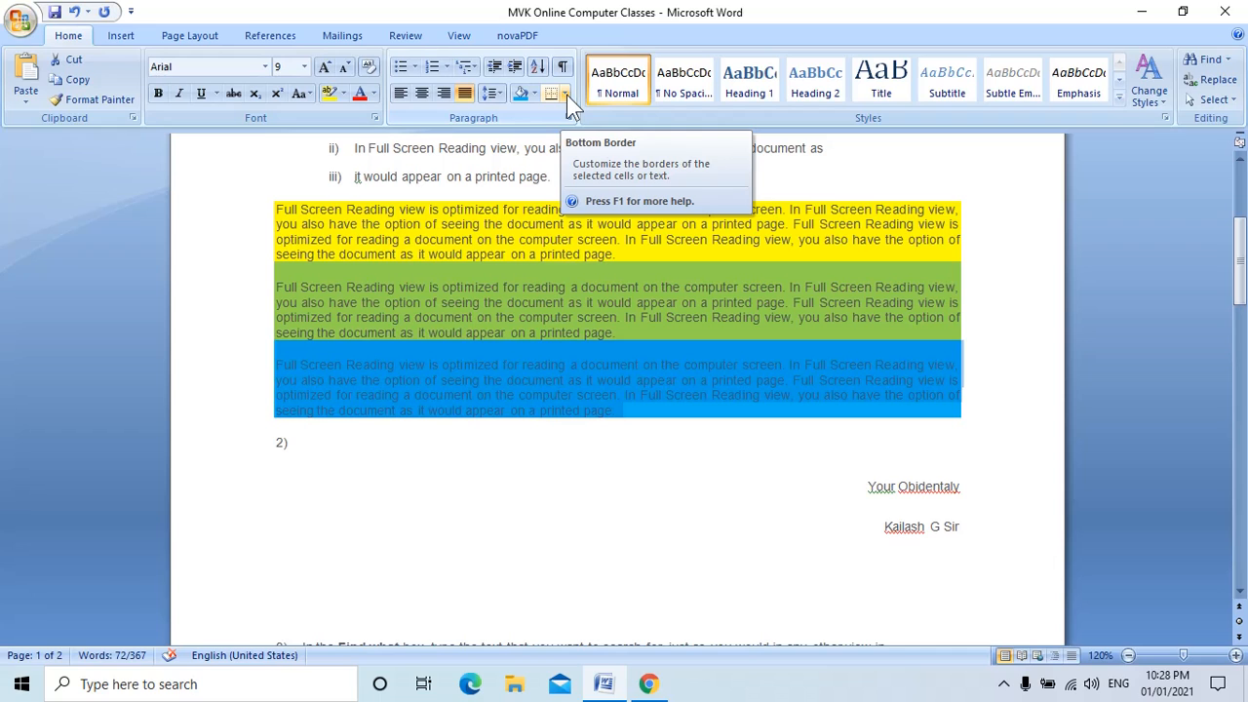
- Apply All Borders to the yellow-shaded paragraph
{"action": "left_click", "coordinate": [630, 243]}
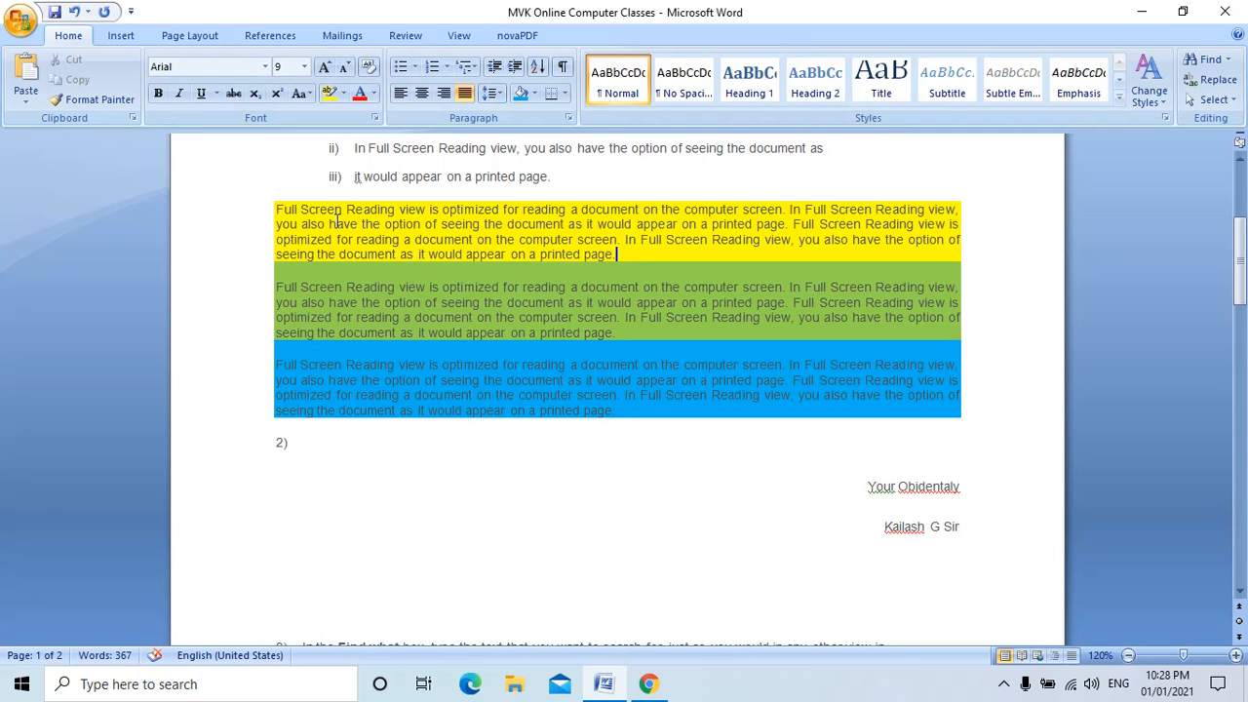
{"action": "left_click", "coordinate": [277, 212], "text": "shift"}
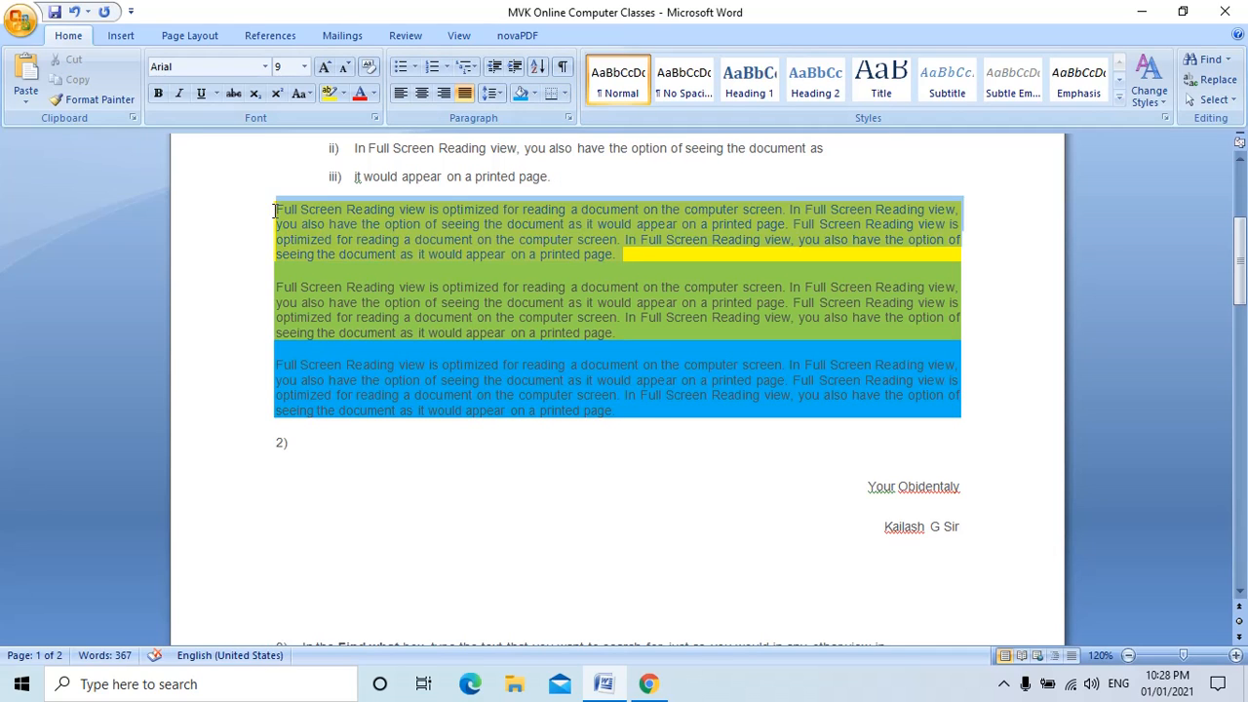
{"action": "left_click", "coordinate": [566, 94]}
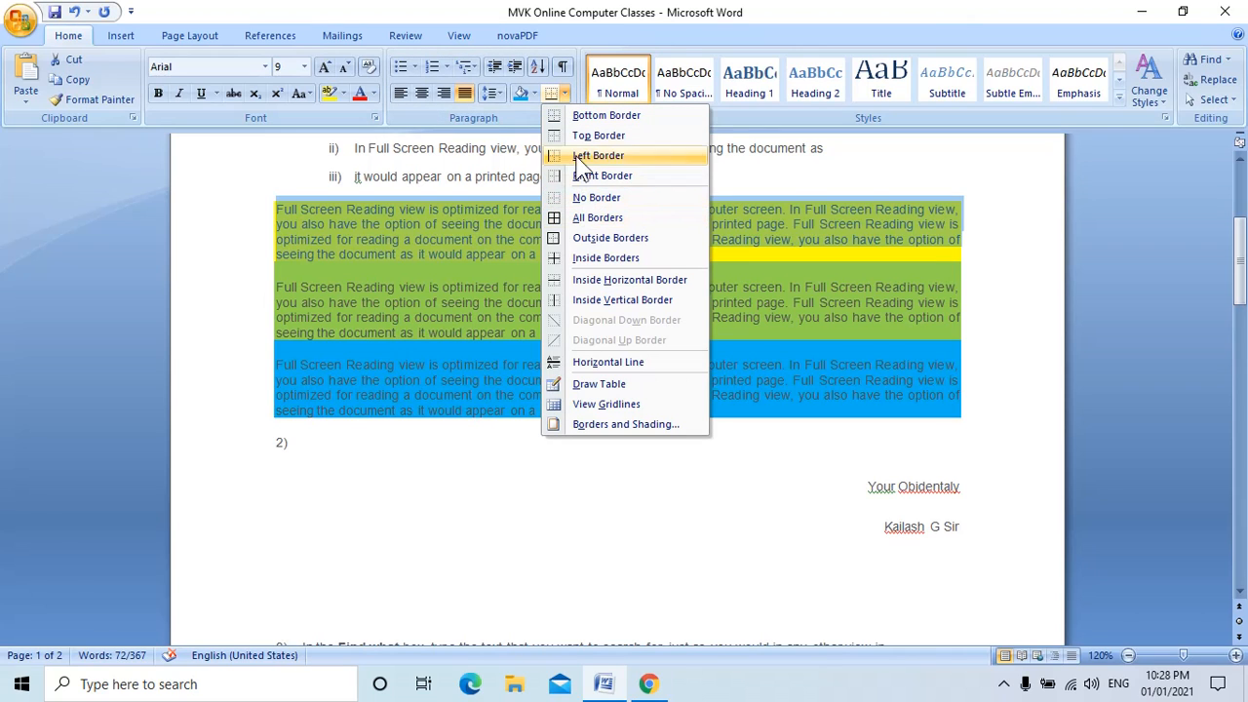
{"action": "left_click", "coordinate": [604, 217]}
{"action": "left_click", "coordinate": [626, 230]}
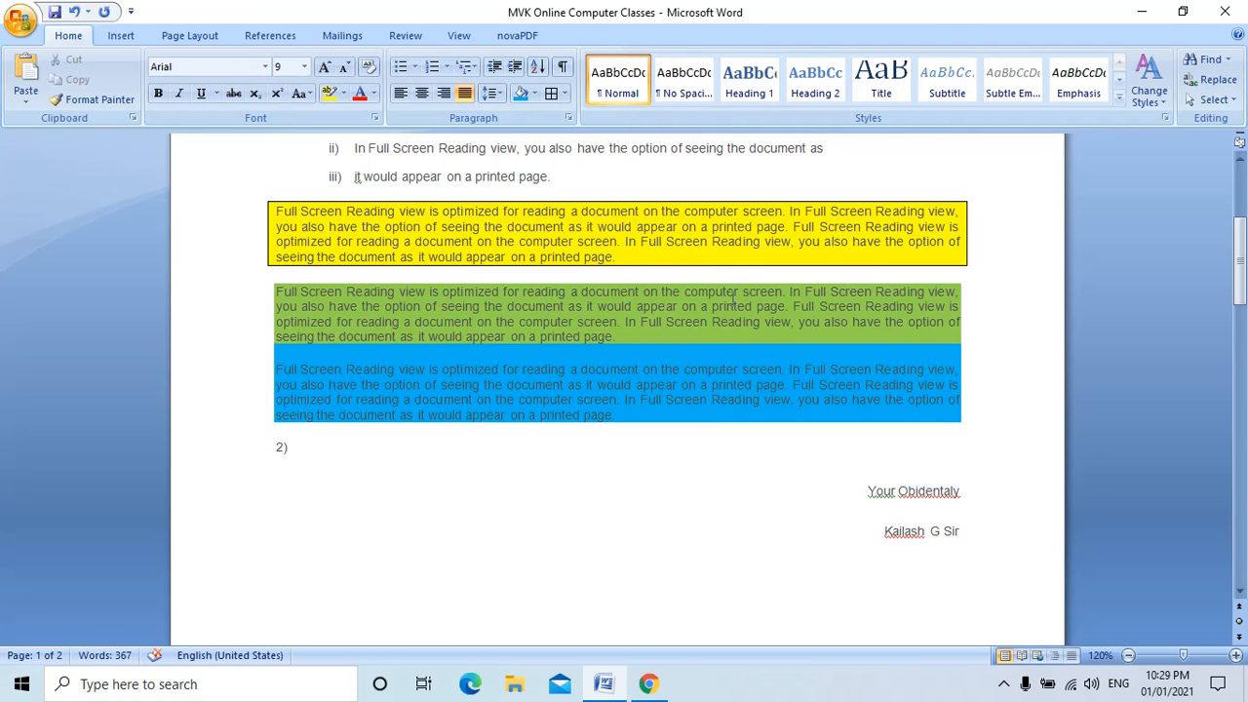
- Apply only a right border to the green-shaded paragraph
{"action": "triple_click", "coordinate": [280, 294]}
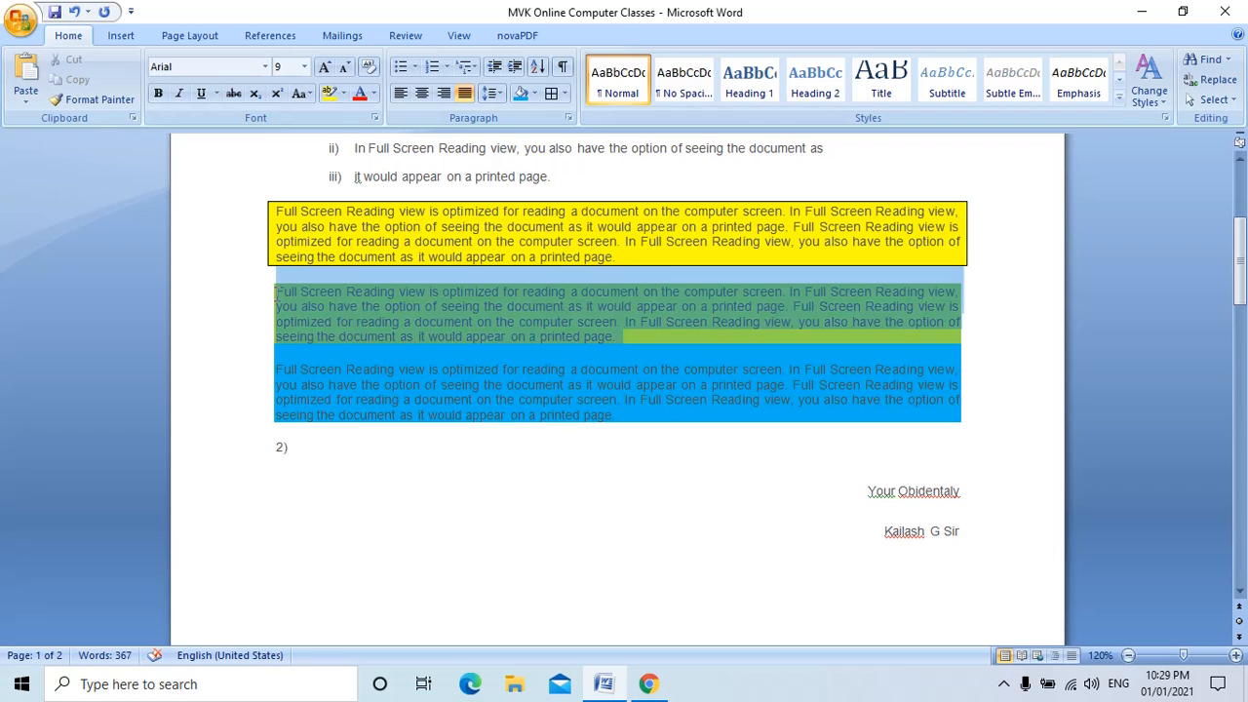
{"action": "left_click", "coordinate": [564, 94]}
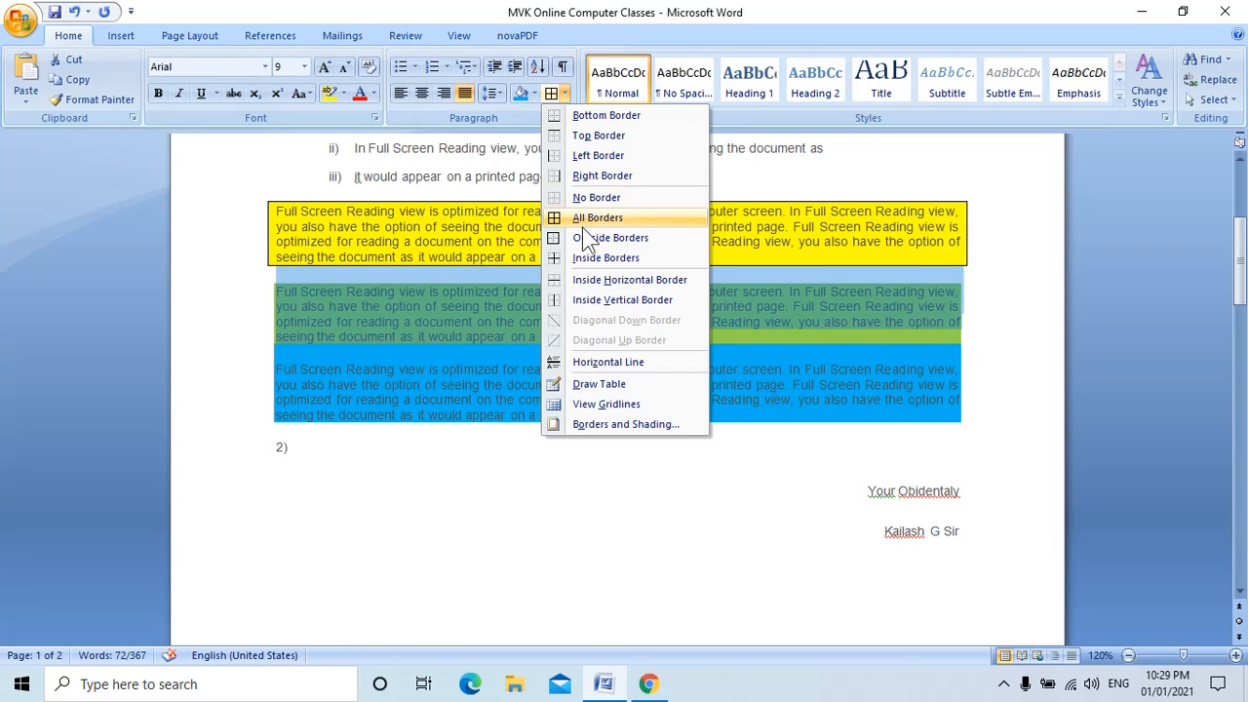
{"action": "left_click", "coordinate": [622, 175]}
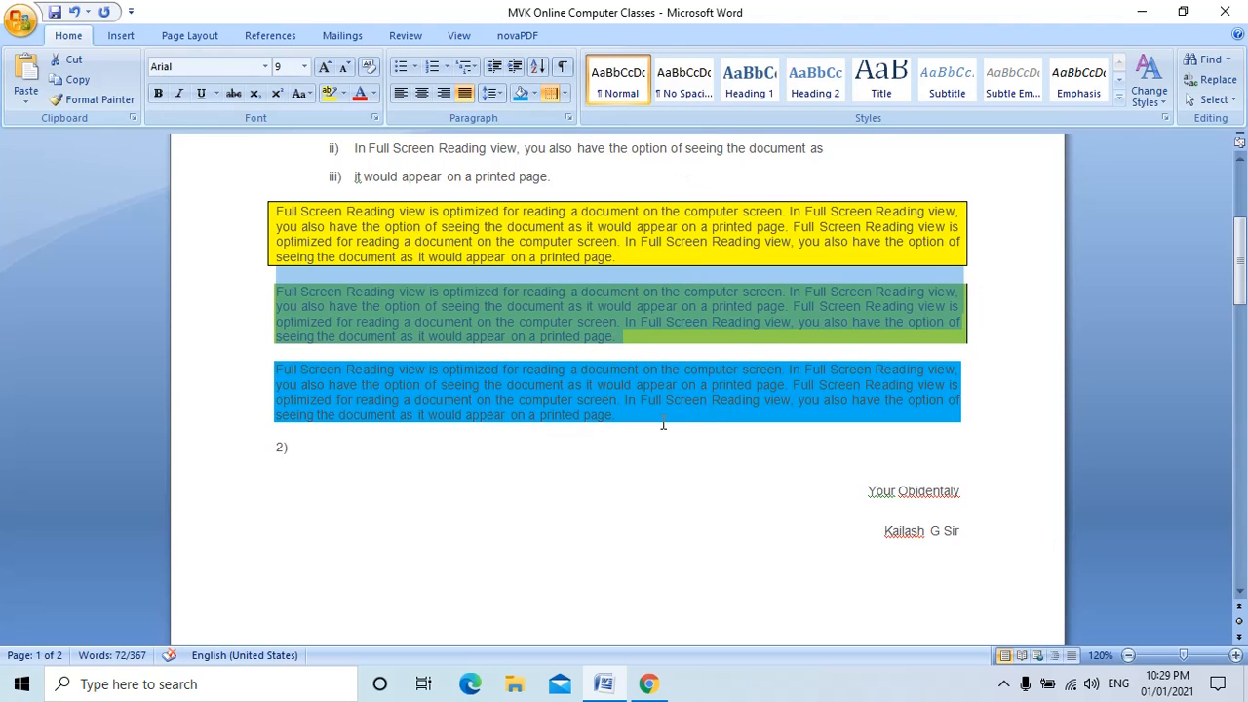
- Open the Borders and Shading settings for the blue-shaded paragraph and choose the triple-line style with a thick middle line
{"action": "left_click", "coordinate": [322, 382]}
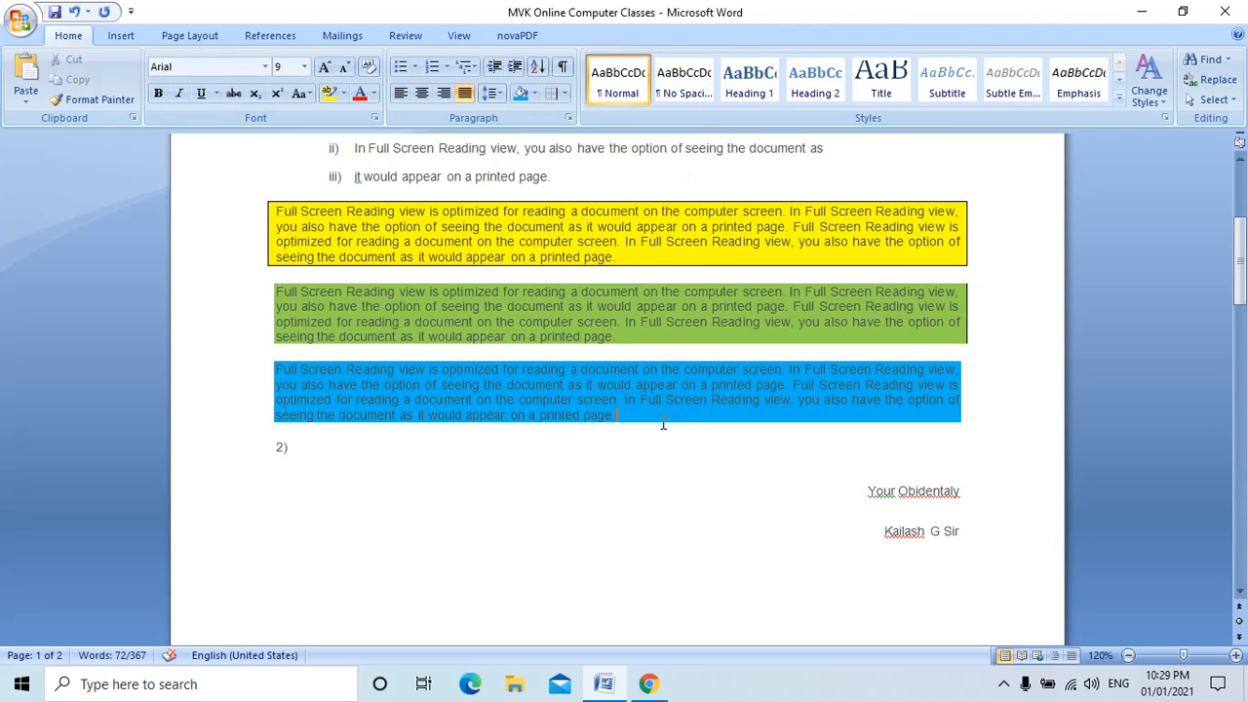
{"action": "triple_click", "coordinate": [278, 367]}
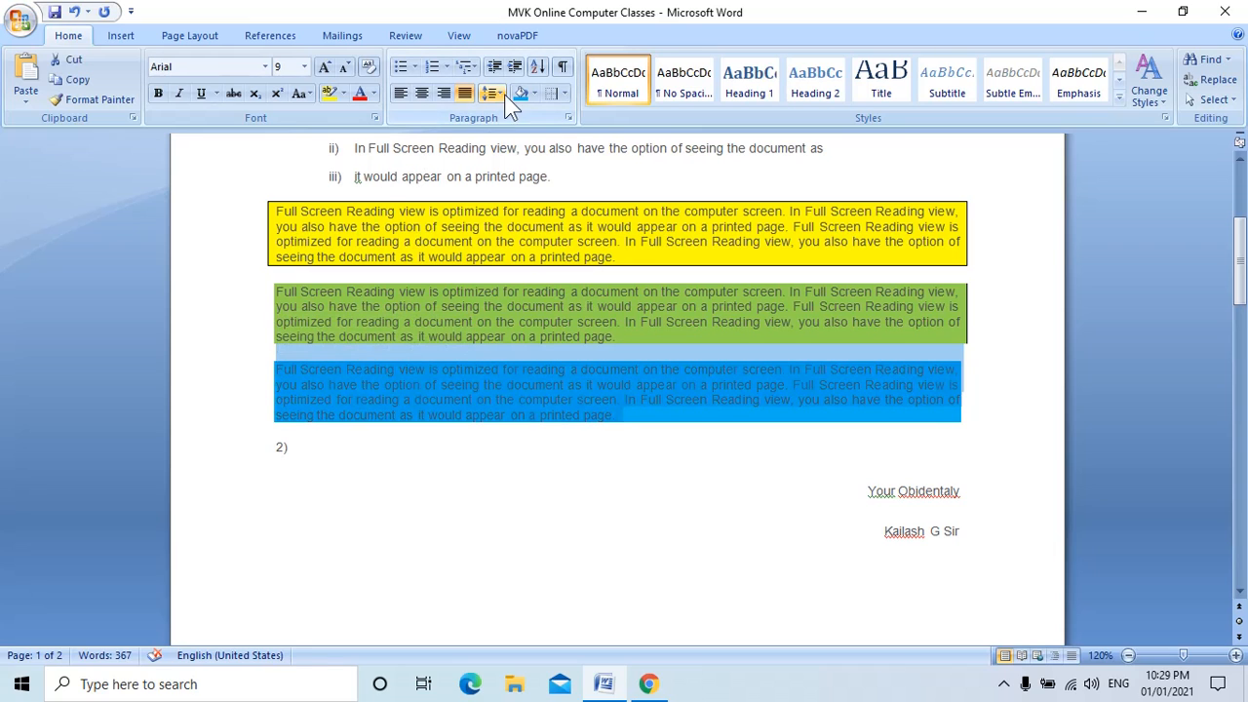
{"action": "left_click", "coordinate": [564, 95]}
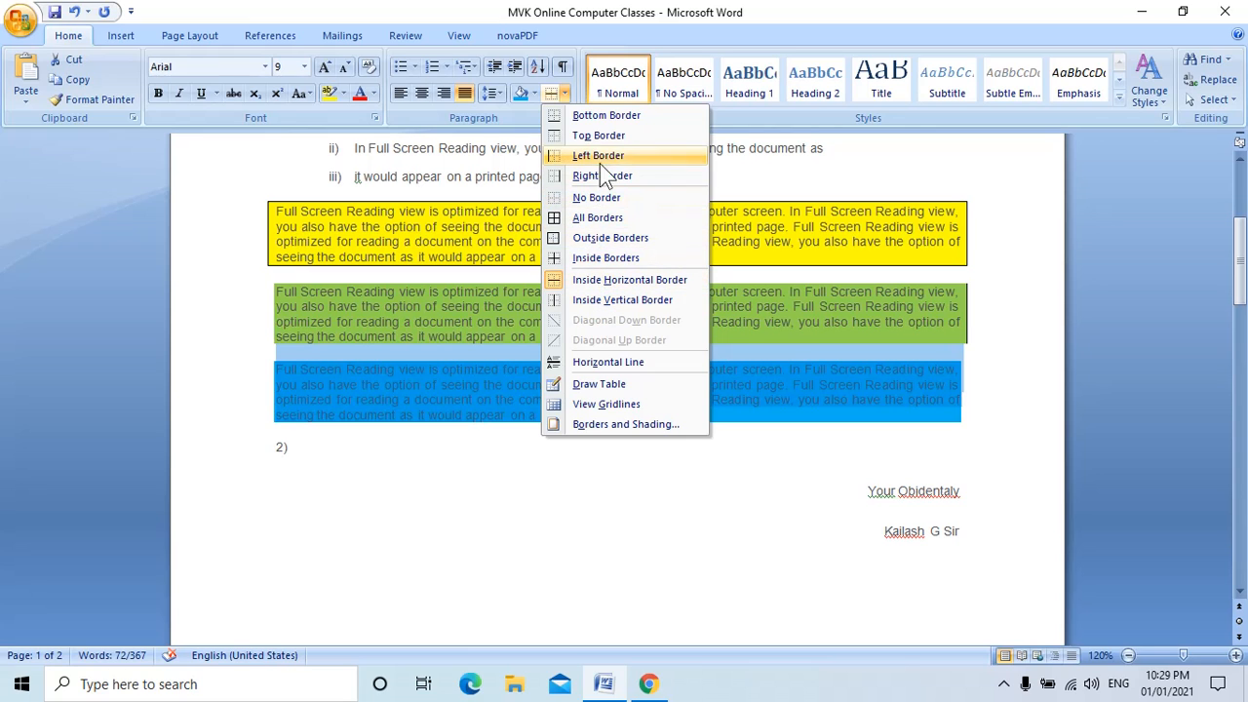
{"action": "left_click", "coordinate": [610, 430]}
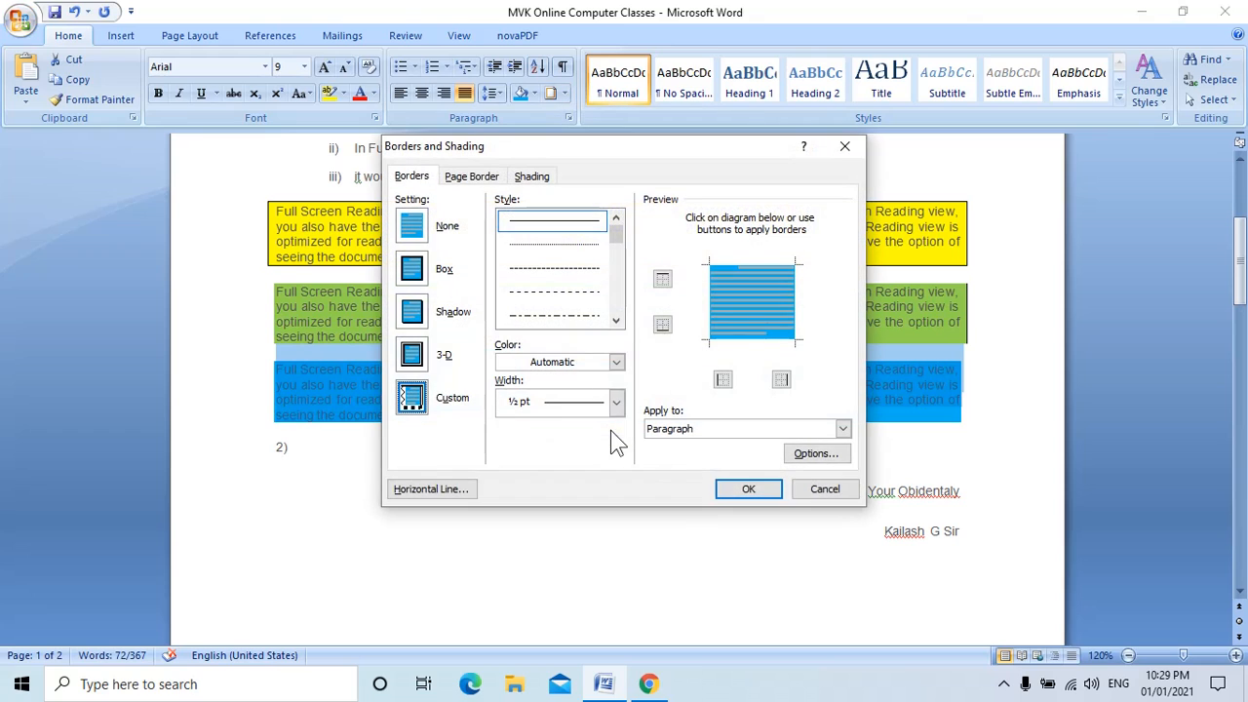
{"action": "left_click", "coordinate": [616, 320]}
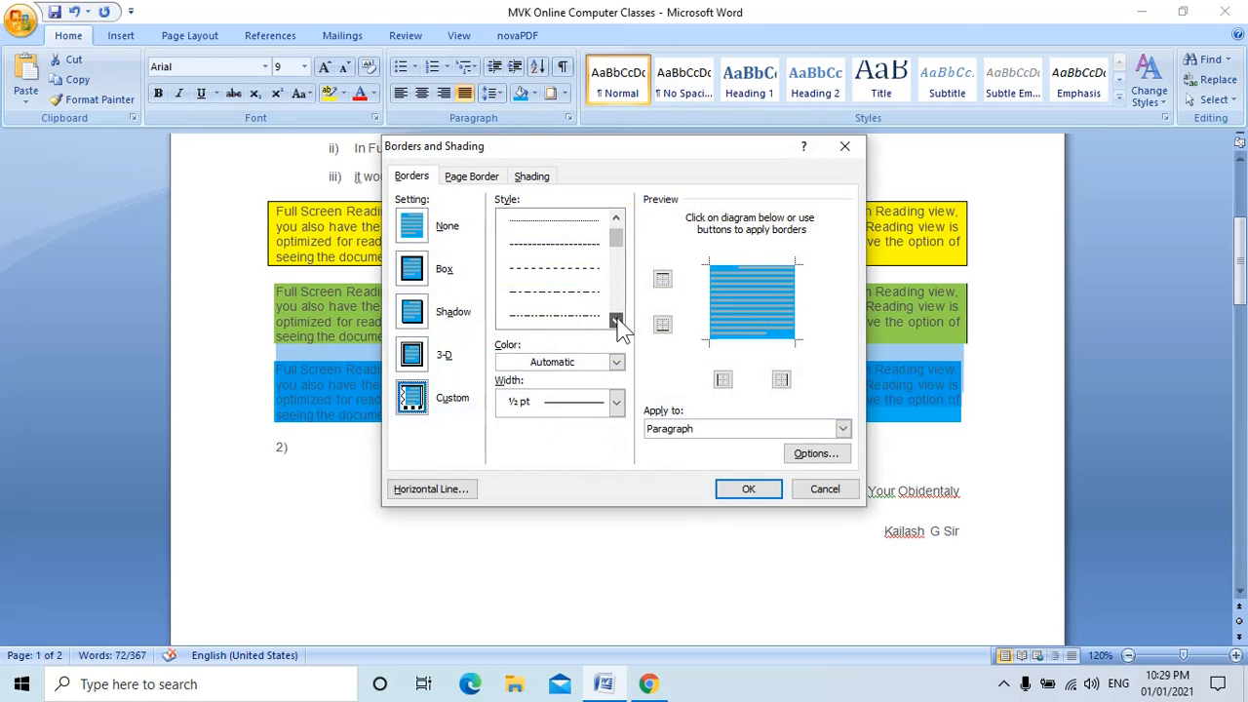
{"action": "left_click", "coordinate": [616, 320]}
{"action": "left_click", "coordinate": [617, 320]}
{"action": "left_click", "coordinate": [616, 320]}
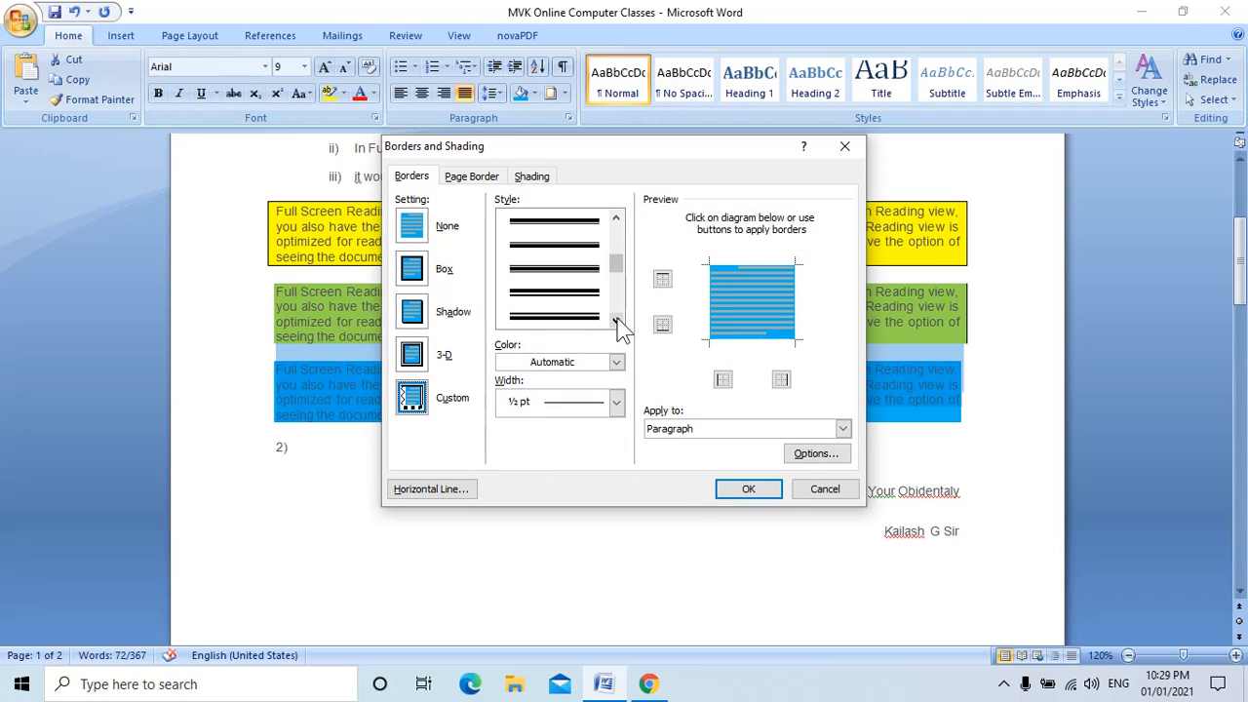
{"action": "left_click", "coordinate": [616, 320]}
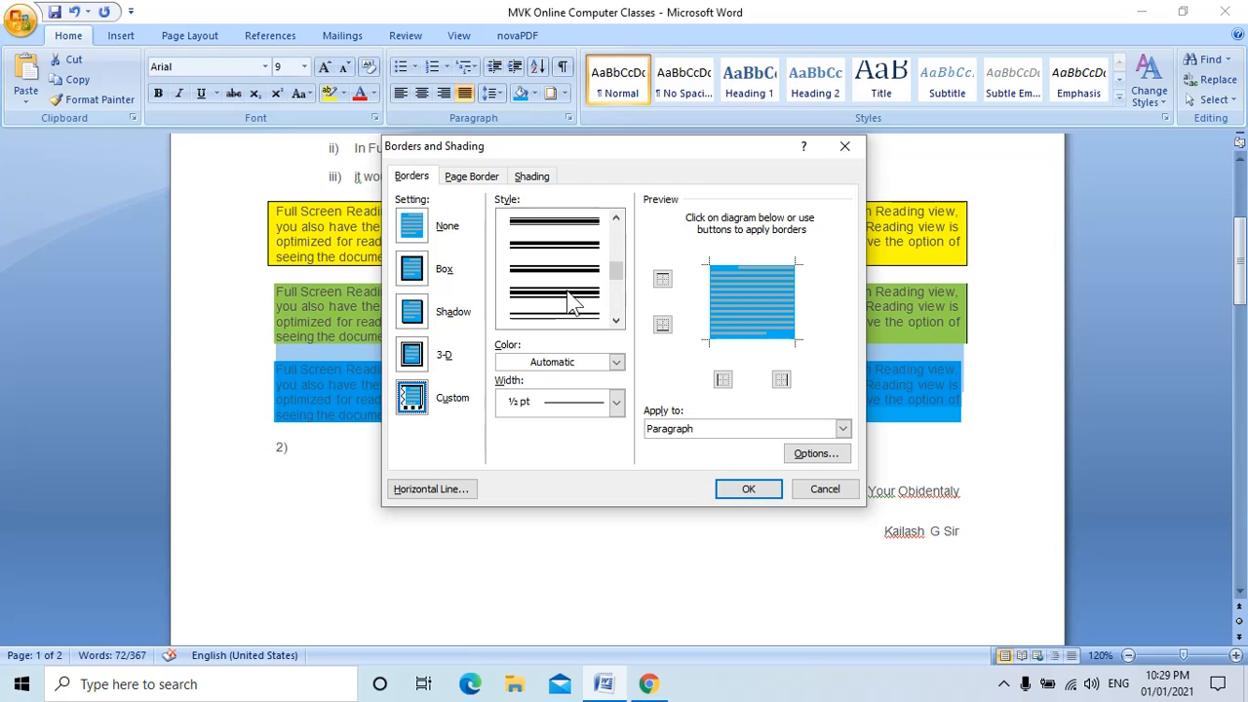
{"action": "left_click", "coordinate": [573, 302]}
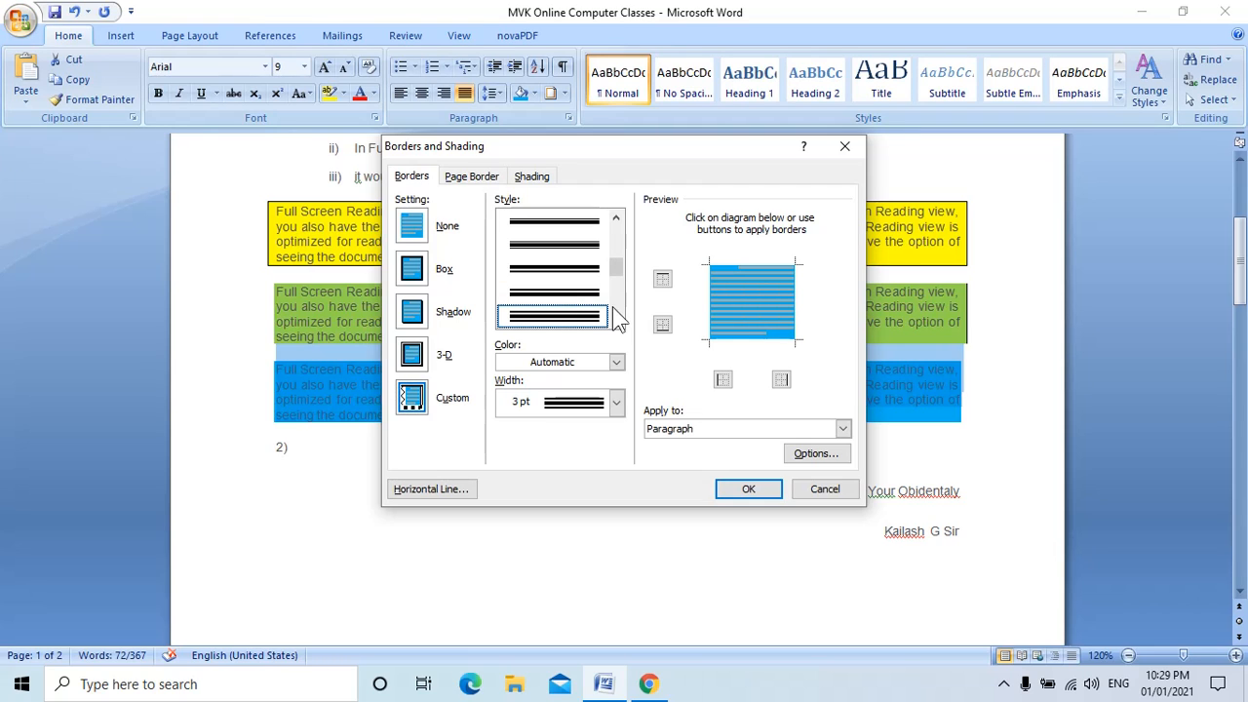
- Make the blue paragraph's border red with a width of 4 ½ pt and apply it on all four sides
{"action": "left_click", "coordinate": [616, 361]}
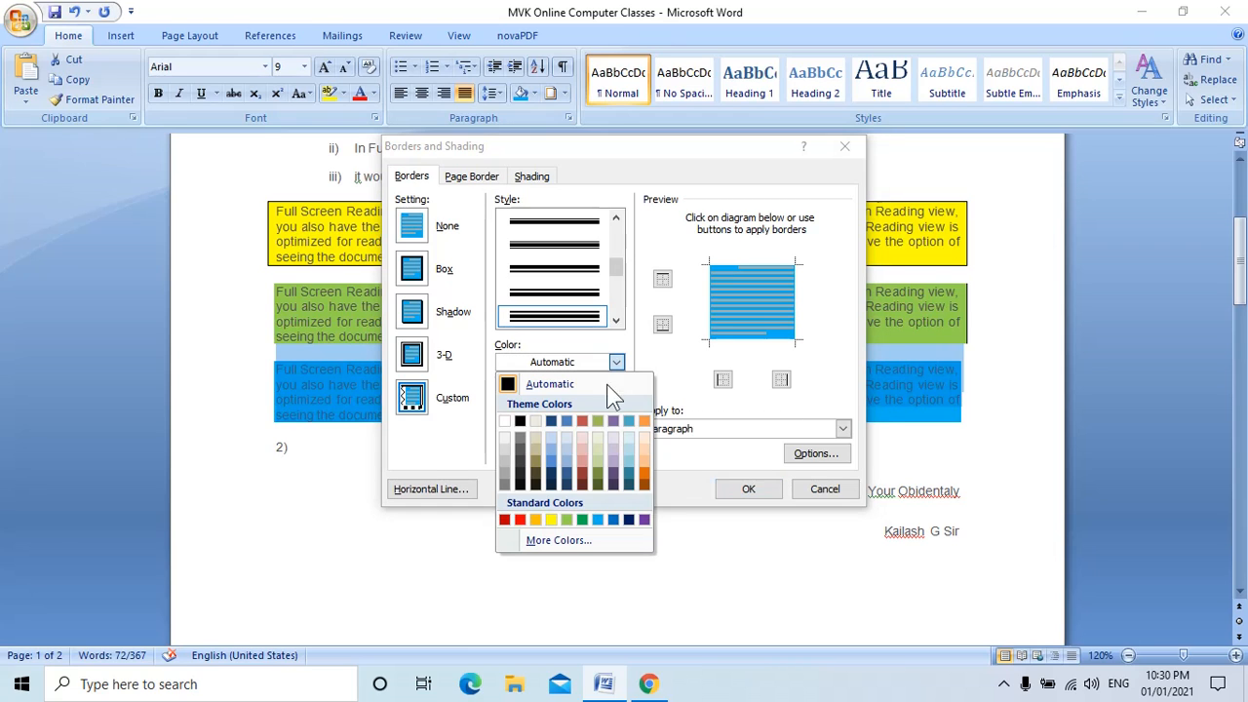
{"action": "left_click", "coordinate": [523, 517]}
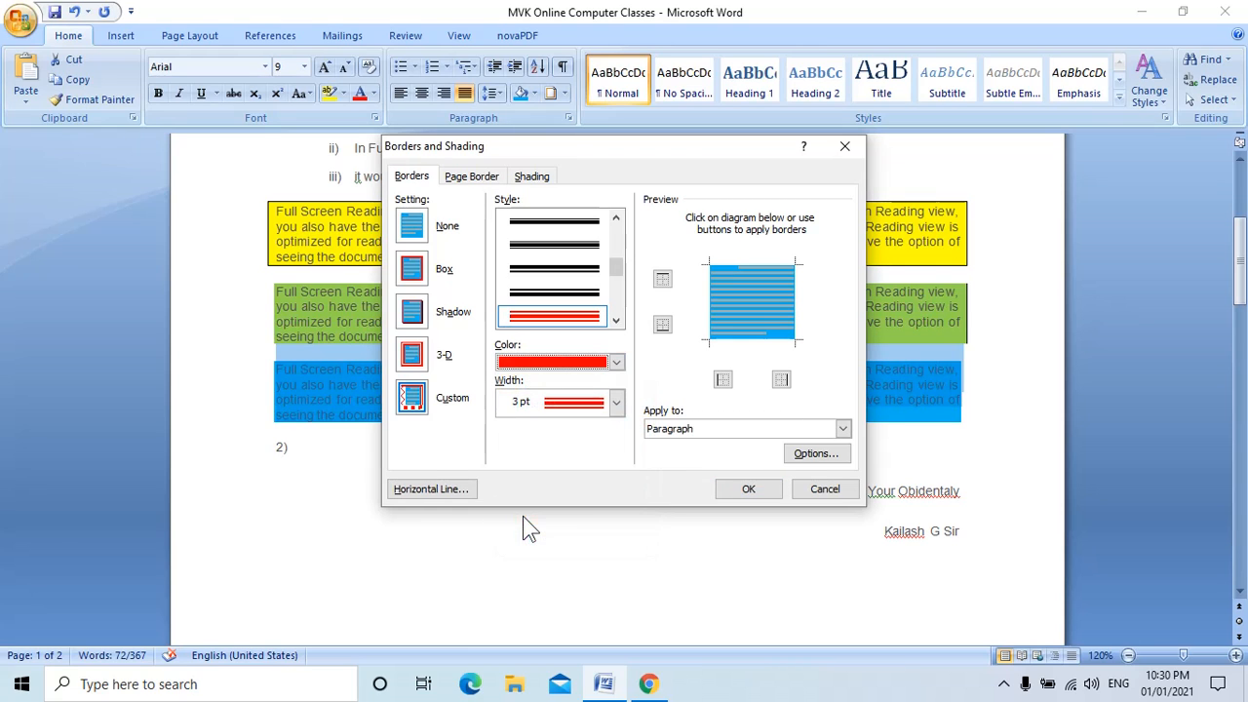
{"action": "left_click", "coordinate": [616, 402]}
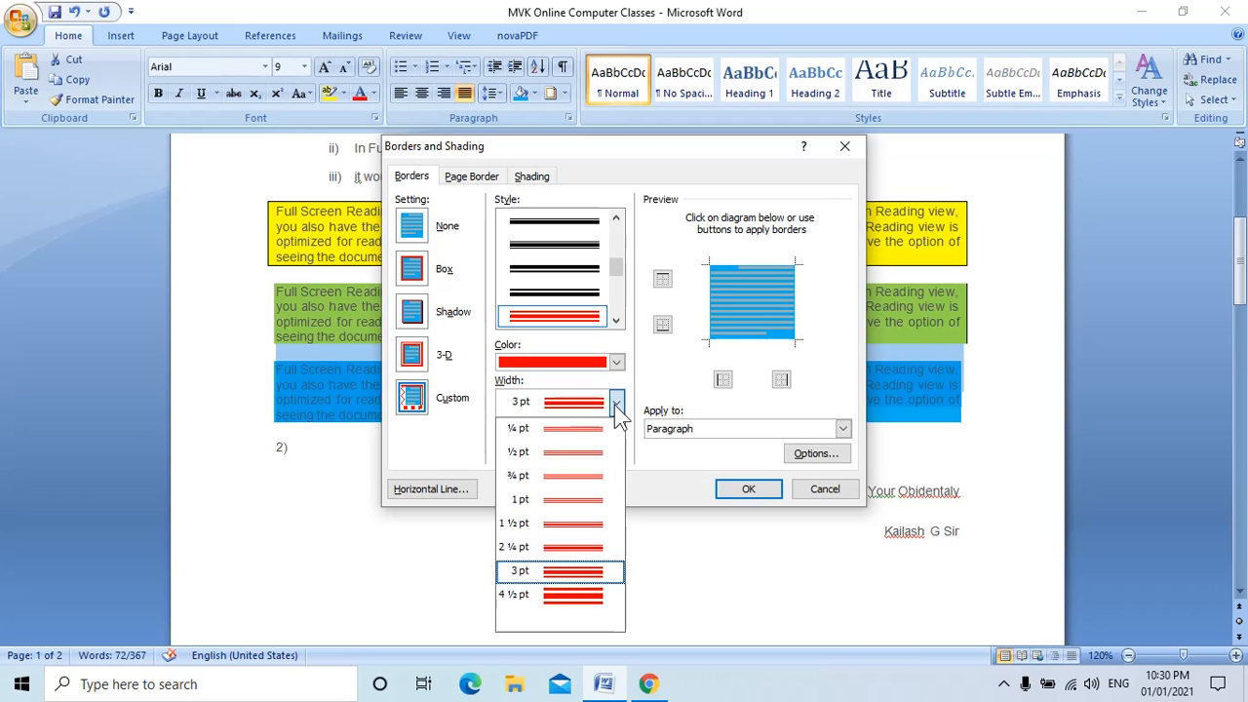
{"action": "left_click", "coordinate": [552, 596]}
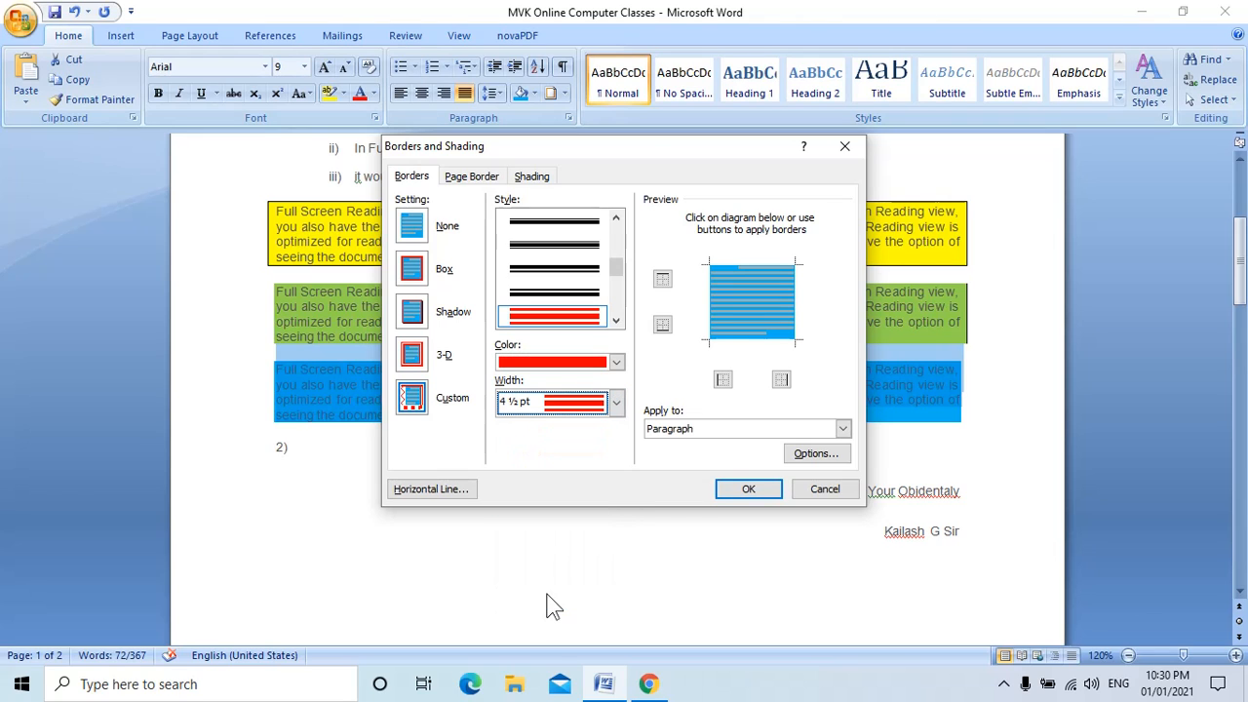
{"action": "left_click", "coordinate": [746, 488]}
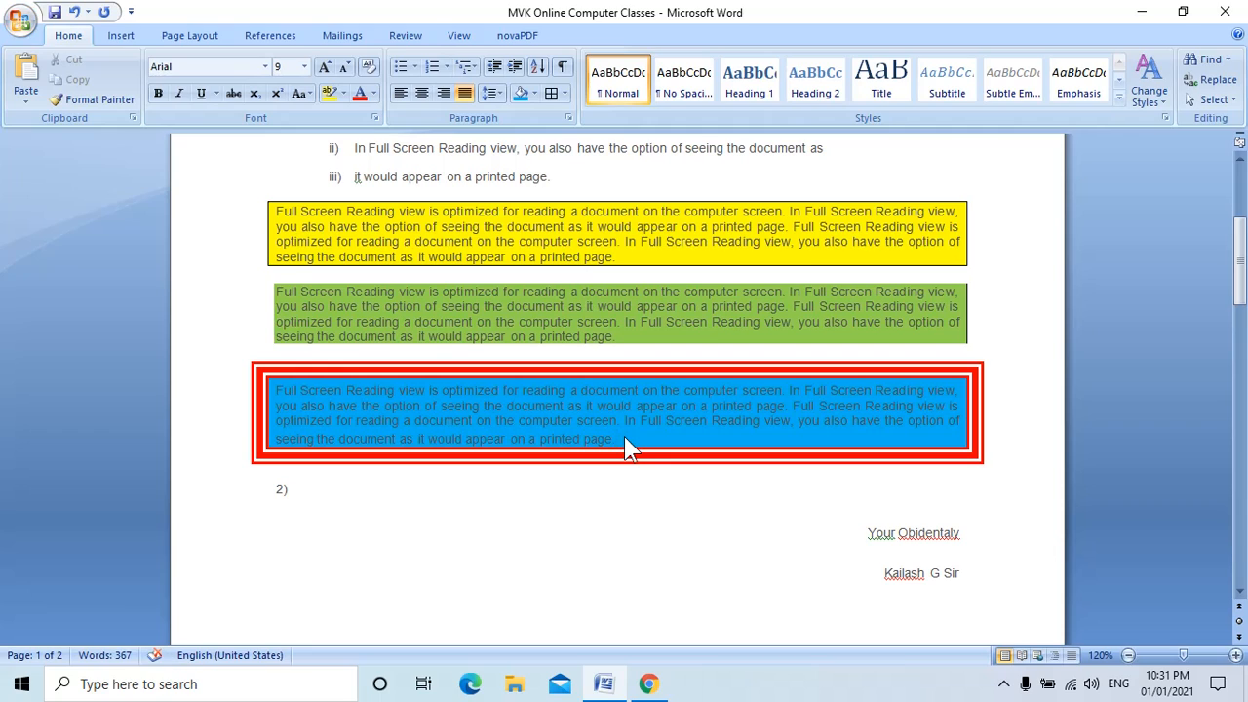